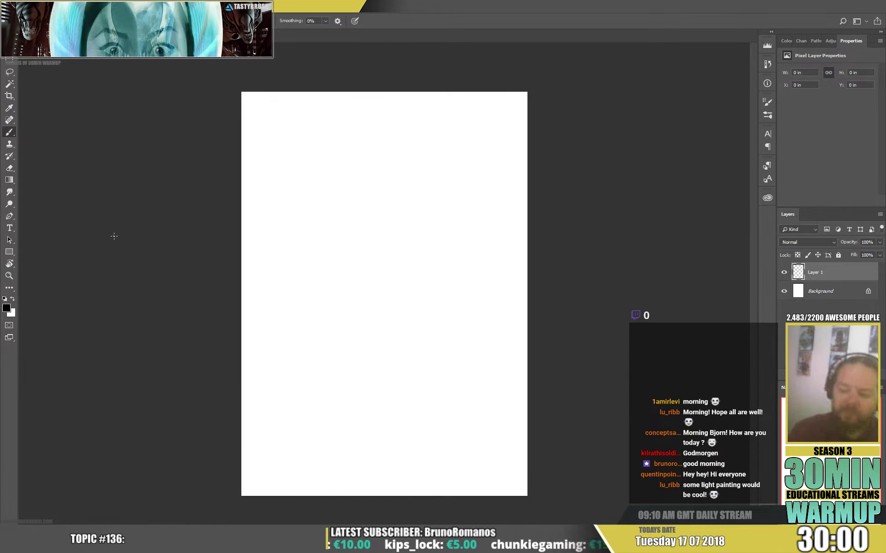
Colorize the Background with Hue/Saturation and lower its lightness to a dark muted red-brown
left_click(825, 291)
key("ctrl+u")
left_click_drag(576, 210, 559, 211)
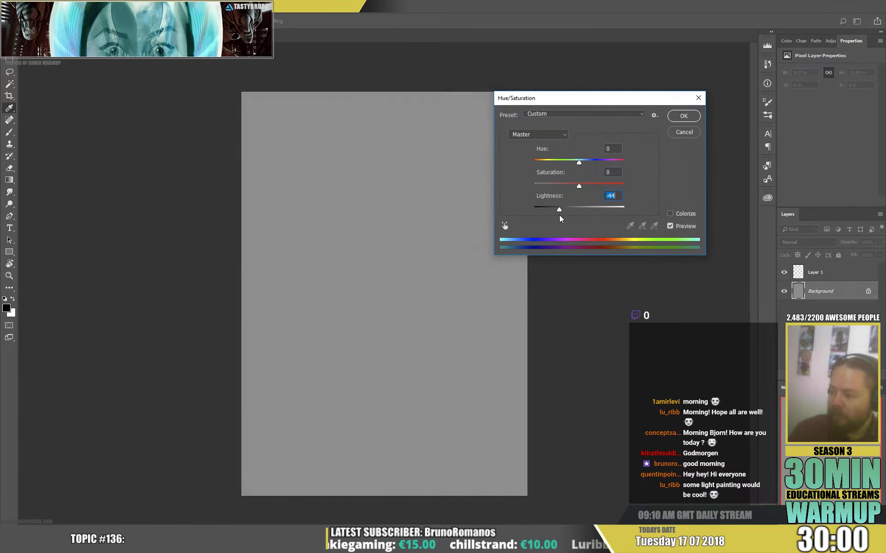
left_click(685, 214)
left_click_drag(566, 208, 550, 211)
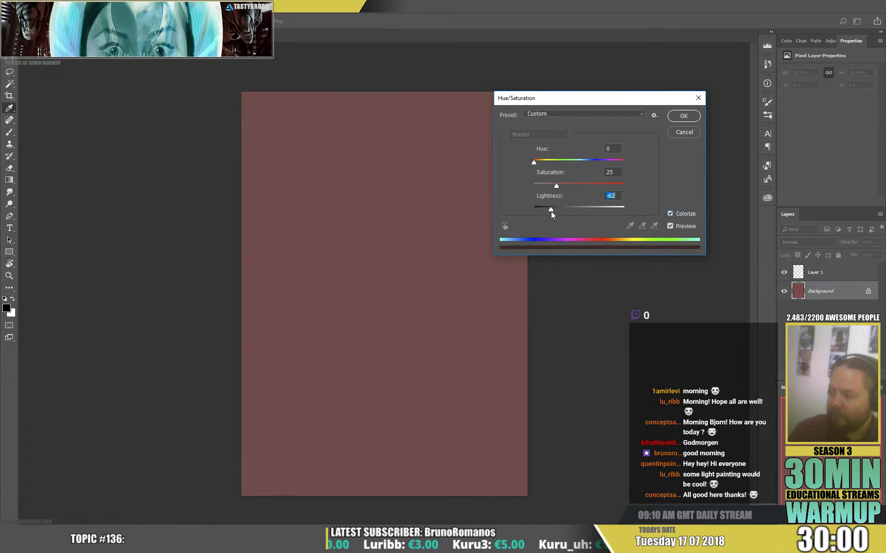
left_click(684, 115)
key("b")
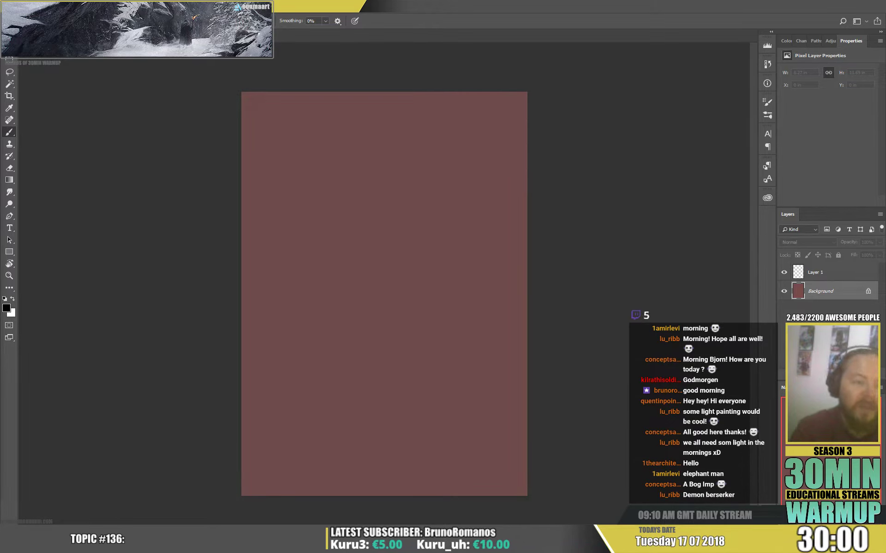
Move the Firefox window, roll Google's die twice, then close the browser
key("alt+Tab")
left_click_drag(357, 154, 578, 65)
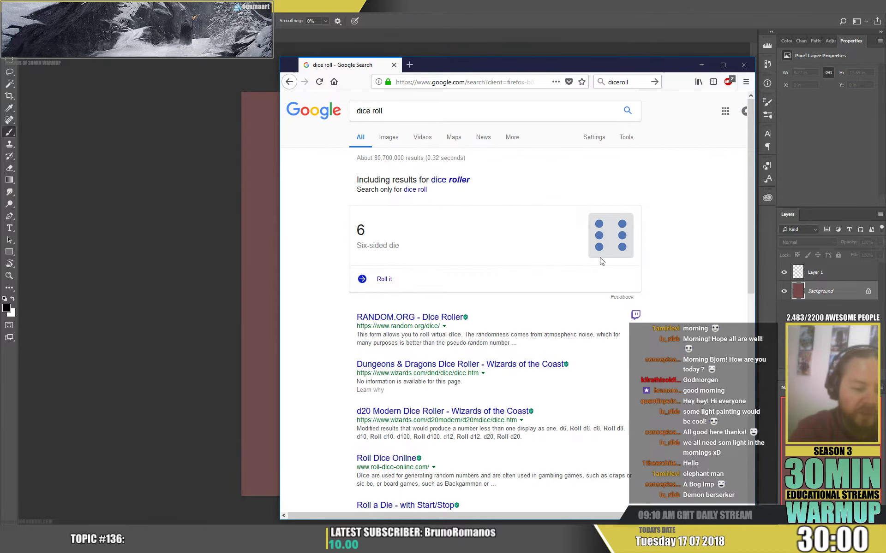
left_click(392, 276)
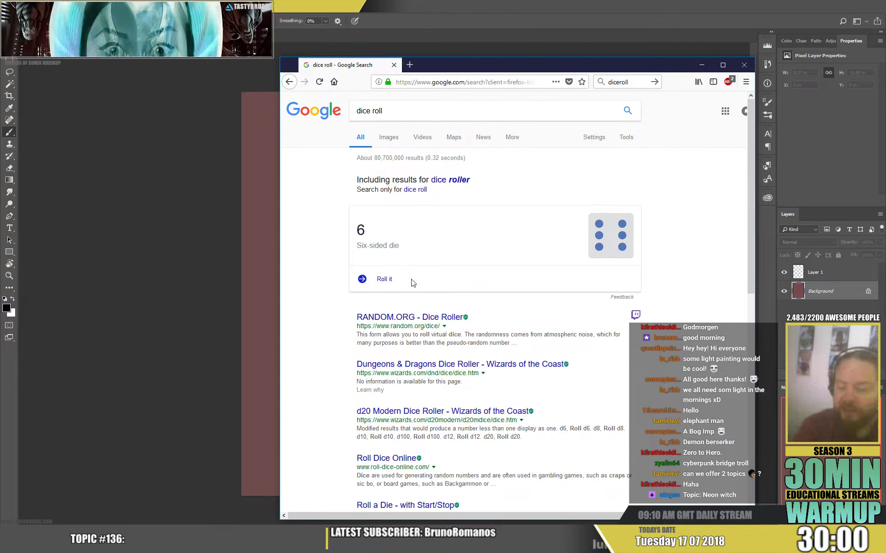
left_click(391, 282)
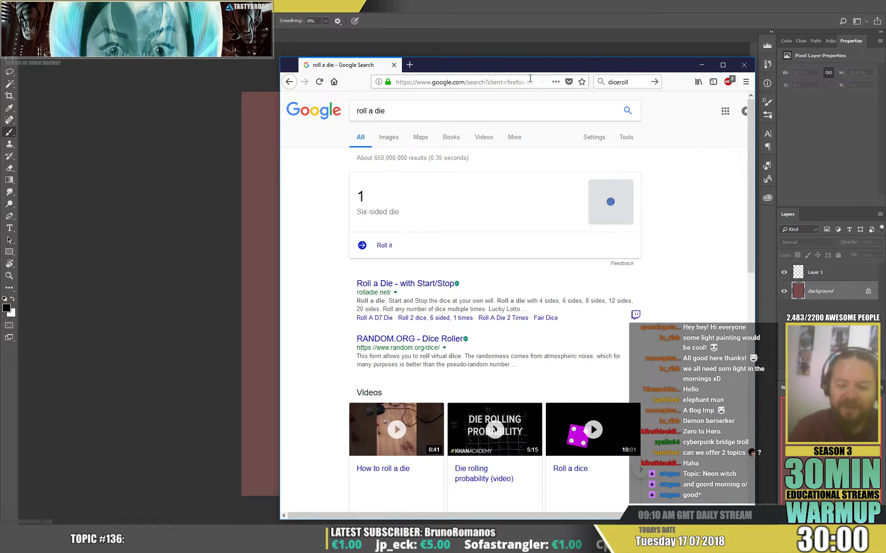
left_click(743, 67)
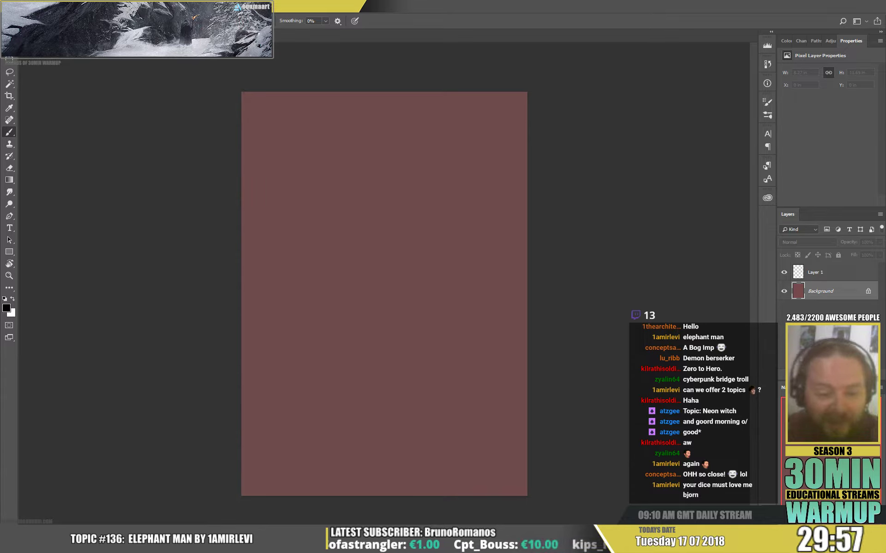
On Layer 1, set the foreground colour to a light mint green
left_click(827, 274)
left_click(6, 309)
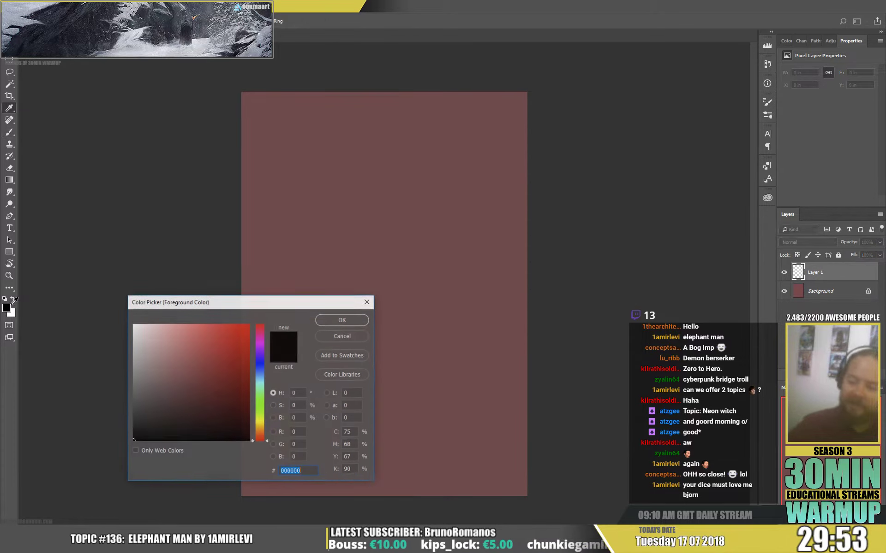
left_click(261, 393)
left_click(182, 335)
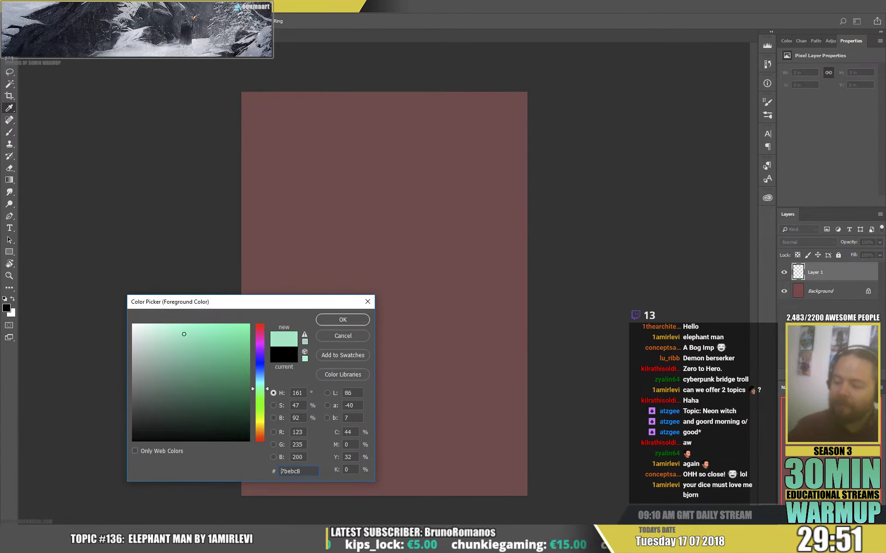
left_click(346, 320)
Try a wash with the soft 300 px sketcher brush, then undo it
key("b")
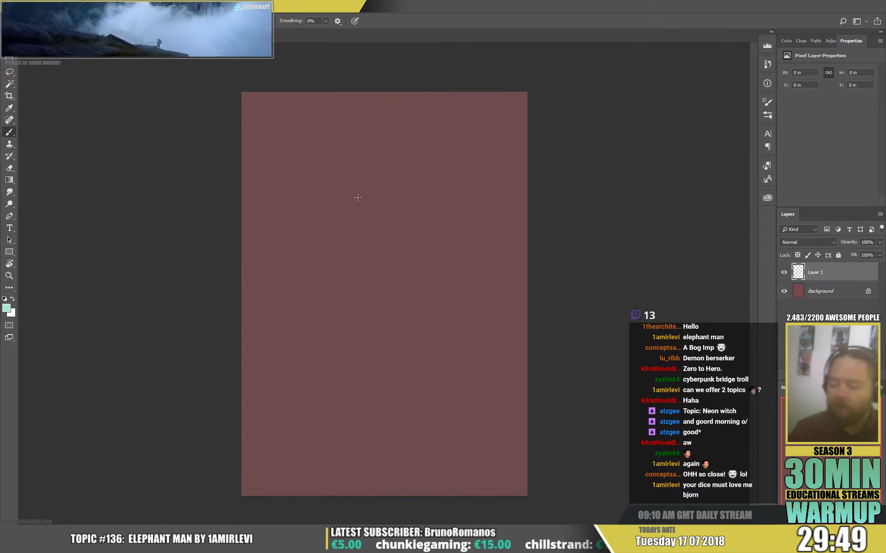
right_click(364, 194)
left_click(433, 326)
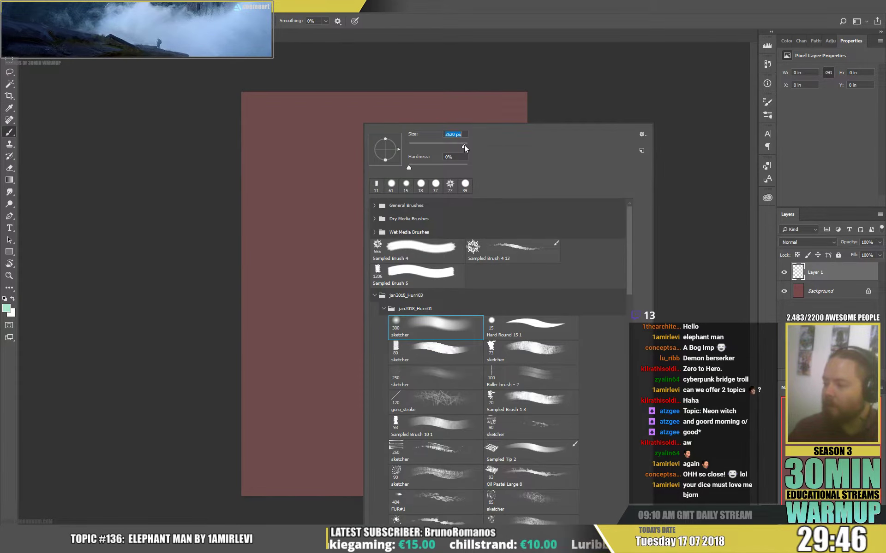
left_click(386, 122)
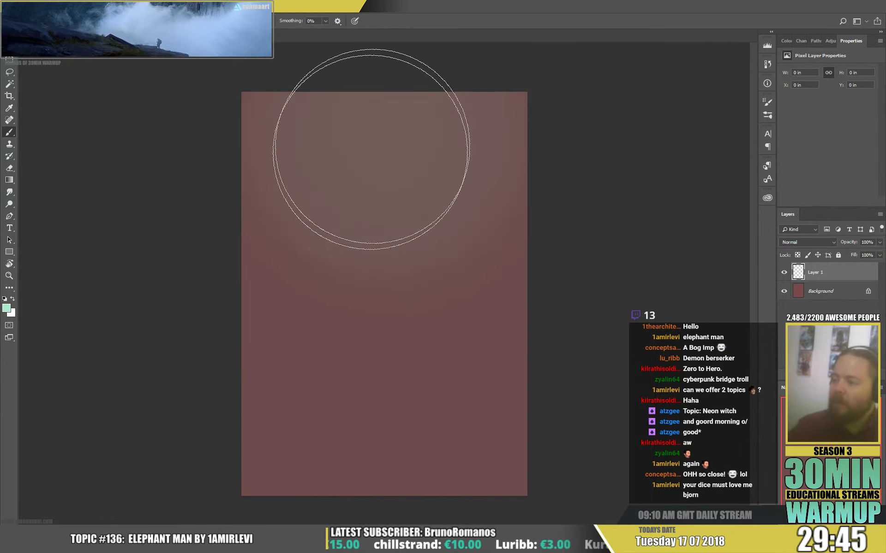
mouse_move(370, 154)
left_mouse_down()
mouse_move(392, 200)
mouse_move(399, 357)
mouse_move(411, 394)
mouse_move(398, 152)
mouse_move(414, 165)
mouse_move(434, 157)
left_mouse_up()
key("ctrl")
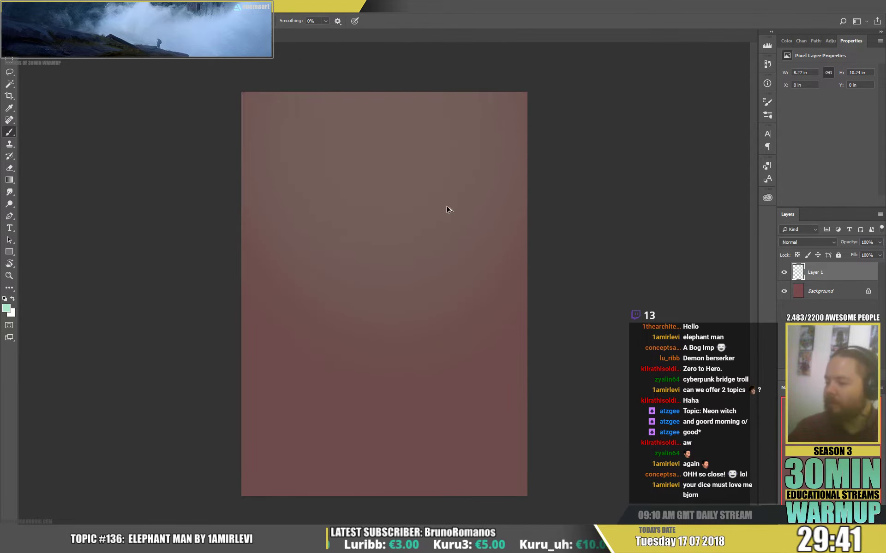
key("ctrl+z")
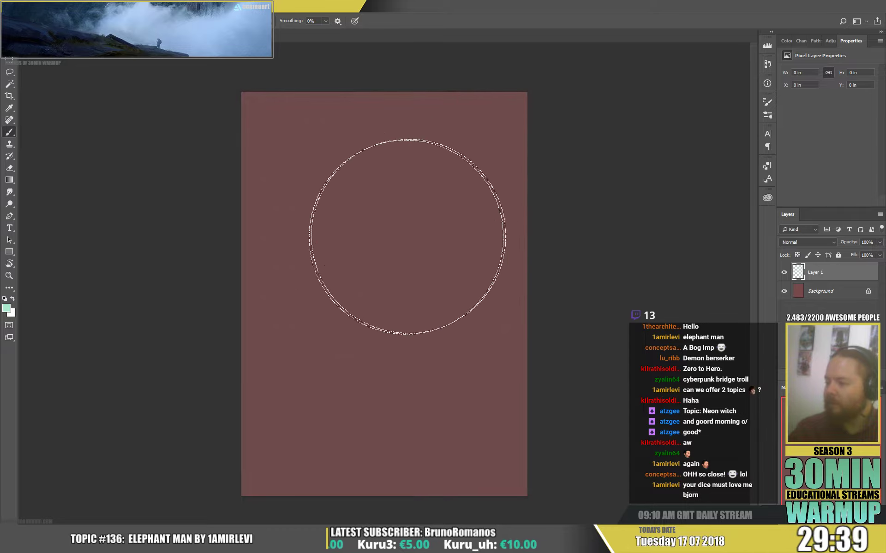
With a smaller soft brush, paint the mint head shape and a pale lower-right shoulder
right_click(401, 217)
left_click(530, 113)
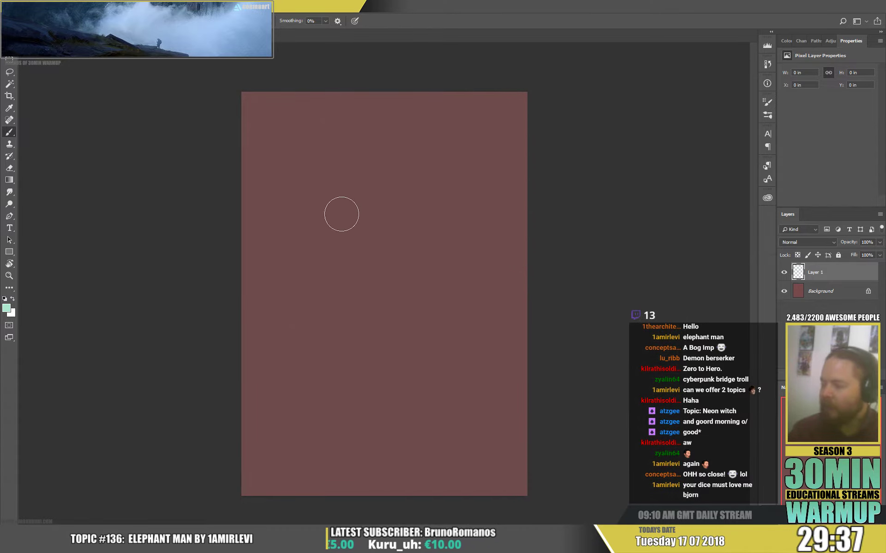
mouse_move(336, 223)
left_mouse_down()
mouse_move(407, 172)
mouse_move(373, 168)
mouse_move(350, 195)
mouse_move(431, 173)
mouse_move(370, 195)
mouse_move(362, 238)
mouse_move(350, 248)
mouse_move(404, 236)
mouse_move(437, 176)
mouse_move(409, 288)
mouse_move(380, 288)
mouse_move(366, 259)
mouse_move(365, 291)
mouse_move(349, 287)
mouse_move(339, 269)
mouse_move(361, 312)
mouse_move(340, 312)
mouse_move(330, 355)
mouse_move(344, 378)
left_mouse_up()
mouse_move(460, 262)
left_mouse_down()
mouse_move(461, 360)
mouse_move(473, 342)
mouse_move(486, 356)
mouse_move(481, 315)
mouse_move(501, 351)
mouse_move(457, 336)
mouse_move(433, 346)
mouse_move(324, 348)
mouse_move(304, 360)
mouse_move(318, 344)
mouse_move(329, 349)
mouse_move(383, 292)
mouse_move(356, 310)
mouse_move(387, 337)
left_mouse_up()
Erase the pale paint between the shoulders with a larger eraser and undo the stray stroke
key("e")
right_click(365, 303)
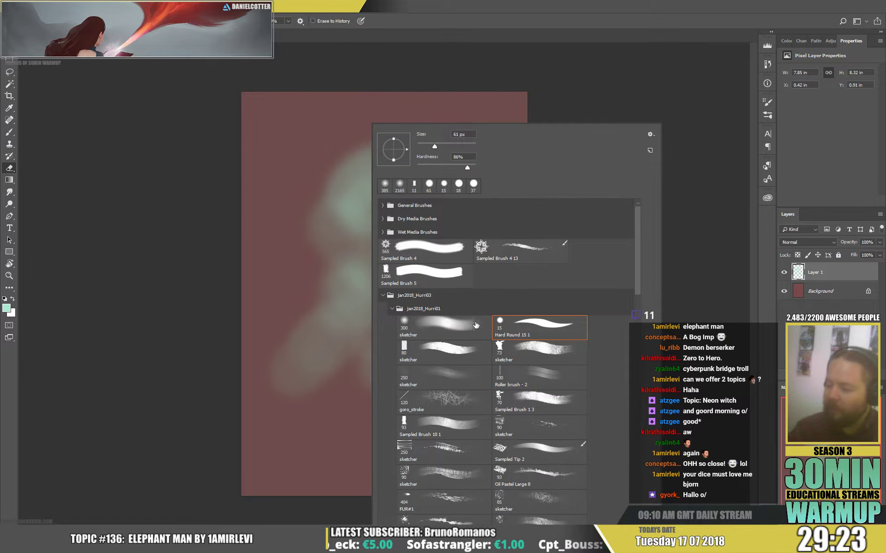
double_click(420, 328)
mouse_move(357, 342)
left_mouse_down()
mouse_move(418, 313)
mouse_move(353, 360)
mouse_move(352, 376)
mouse_move(399, 370)
mouse_move(396, 388)
mouse_move(430, 308)
mouse_move(334, 308)
mouse_move(416, 304)
mouse_move(329, 265)
mouse_move(344, 246)
mouse_move(364, 288)
mouse_move(389, 263)
mouse_move(340, 313)
mouse_move(407, 259)
mouse_move(375, 265)
mouse_move(397, 347)
mouse_move(408, 295)
mouse_move(393, 278)
mouse_move(399, 319)
mouse_move(407, 310)
mouse_move(397, 295)
mouse_move(388, 326)
mouse_move(429, 294)
left_mouse_up()
key("x")
key("b")
key("ctrl+z")
key("x")
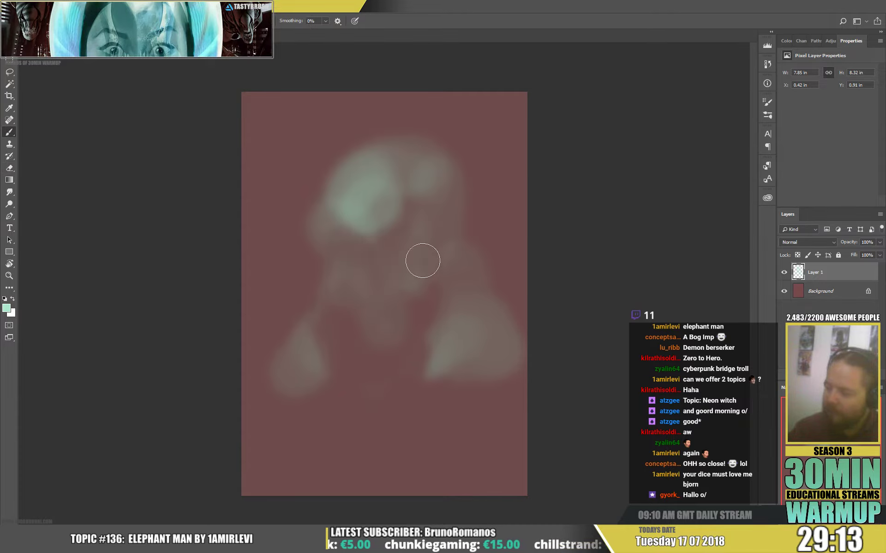
Shrink the brush and paint a thin mint arc along the top of the head
right_click(510, 267)
left_click_drag(612, 146, 573, 147)
left_click(525, 94)
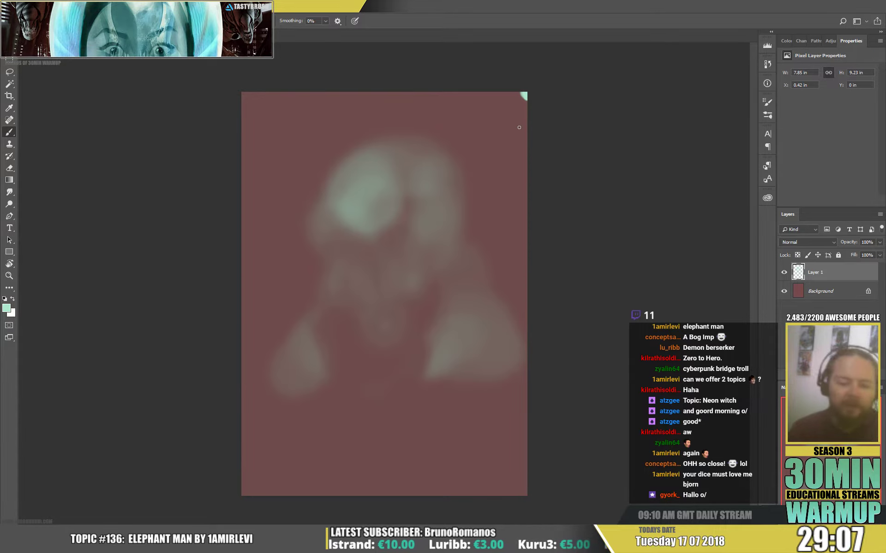
mouse_move(352, 158)
left_mouse_down()
mouse_move(394, 142)
mouse_move(498, 146)
mouse_move(395, 151)
mouse_move(354, 167)
mouse_move(417, 147)
mouse_move(384, 150)
mouse_move(329, 197)
mouse_move(317, 250)
mouse_move(374, 162)
mouse_move(363, 213)
mouse_move(438, 218)
mouse_move(425, 194)
mouse_move(424, 255)
mouse_move(420, 216)
mouse_move(412, 226)
mouse_move(421, 243)
mouse_move(445, 227)
left_mouse_up()
right_click(407, 163)
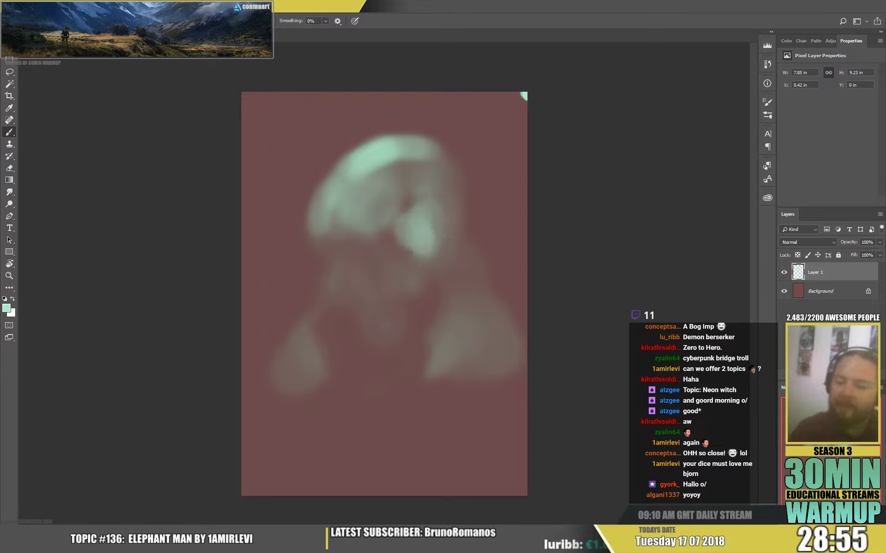
Flip the canvas horizontally via Image Rotation
left_click(56, 6)
mouse_move(80, 87)
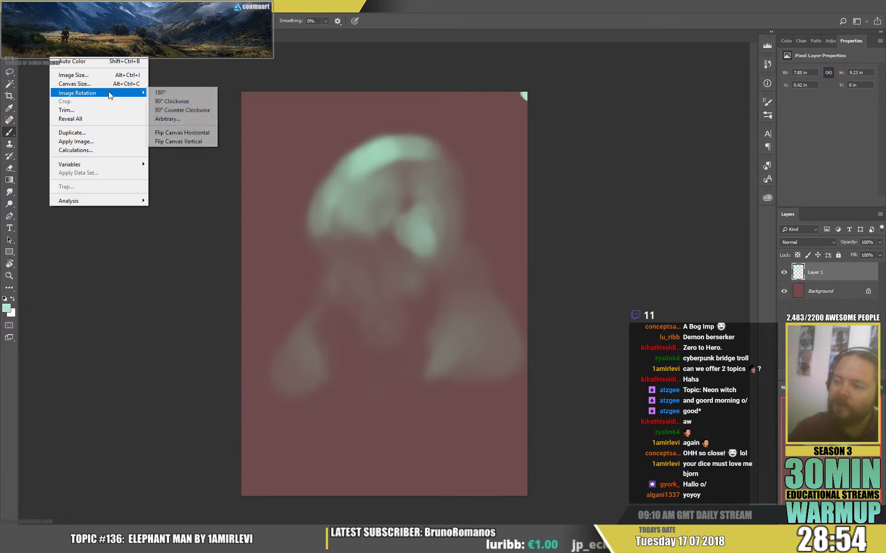
left_click(185, 132)
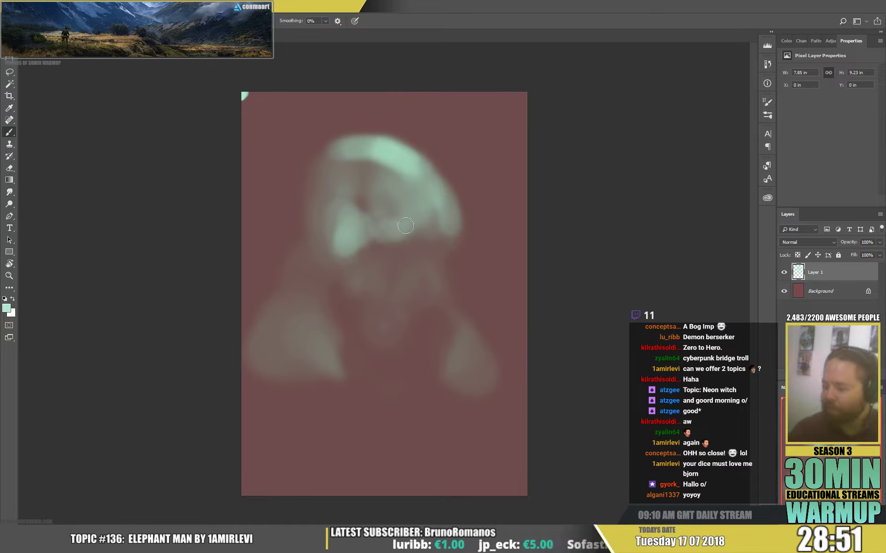
Paint mint light on the face and eye, then darken part with sampled maroon
mouse_move(401, 267)
left_mouse_down()
mouse_move(402, 259)
mouse_move(412, 280)
left_mouse_up()
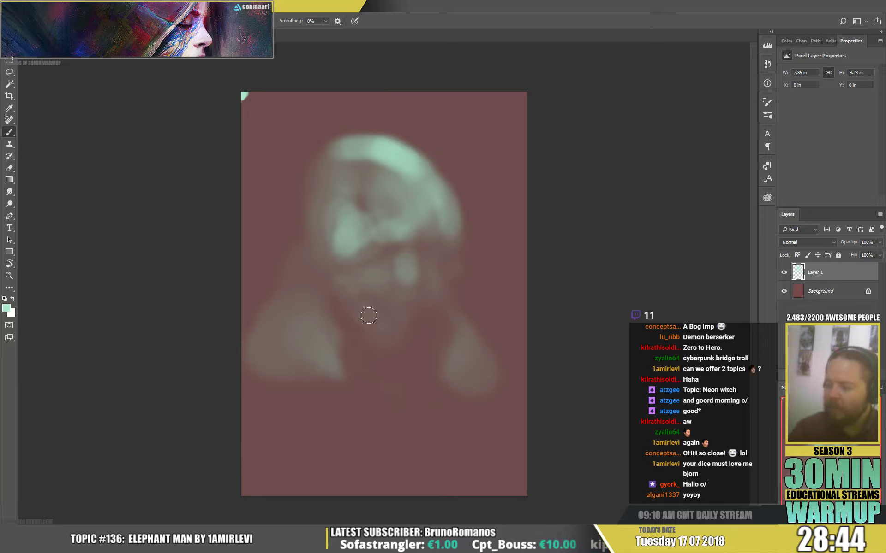
left_click_drag(313, 250, 308, 258)
key("x")
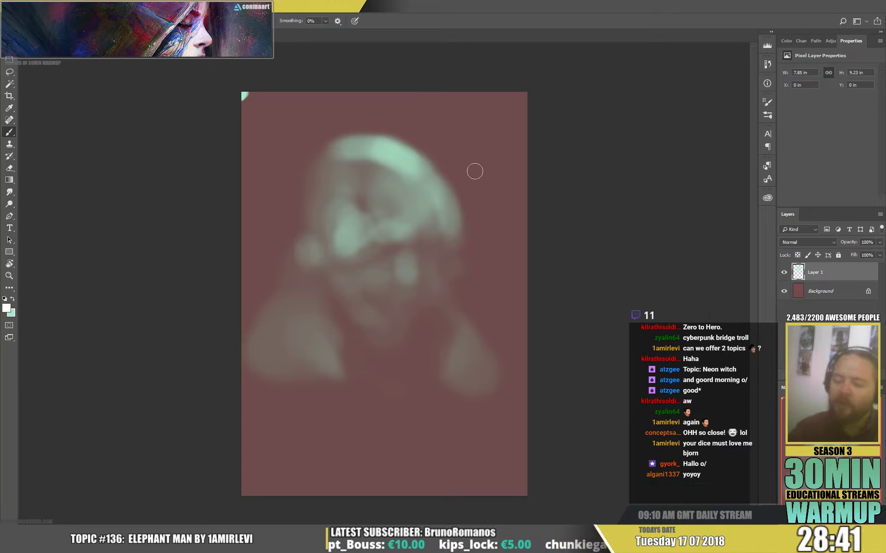
left_click(244, 236, "alt")
mouse_move(318, 273)
left_mouse_down()
mouse_move(311, 251)
mouse_move(343, 268)
left_mouse_up()
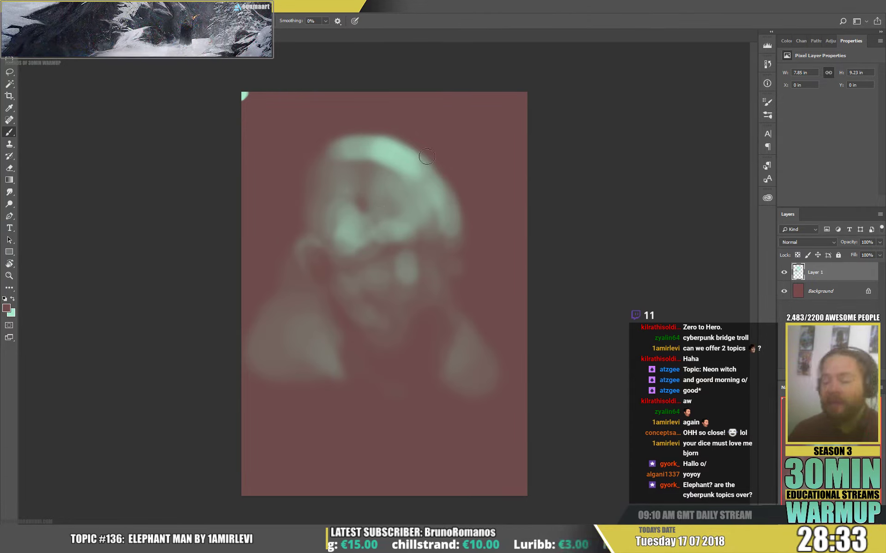
key("x")
Add mint light across the head top, forehead, nose, eyes, mouth and chin
mouse_move(424, 148)
left_mouse_down()
mouse_move(343, 174)
mouse_move(366, 157)
mouse_move(404, 179)
mouse_move(342, 172)
mouse_move(412, 174)
mouse_move(327, 165)
mouse_move(398, 150)
mouse_move(318, 174)
mouse_move(375, 148)
mouse_move(300, 191)
mouse_move(397, 142)
mouse_move(412, 169)
mouse_move(361, 177)
mouse_move(384, 188)
mouse_move(405, 181)
mouse_move(404, 208)
mouse_move(379, 226)
mouse_move(375, 220)
mouse_move(393, 228)
mouse_move(351, 218)
mouse_move(348, 242)
mouse_move(305, 242)
mouse_move(332, 208)
left_mouse_up()
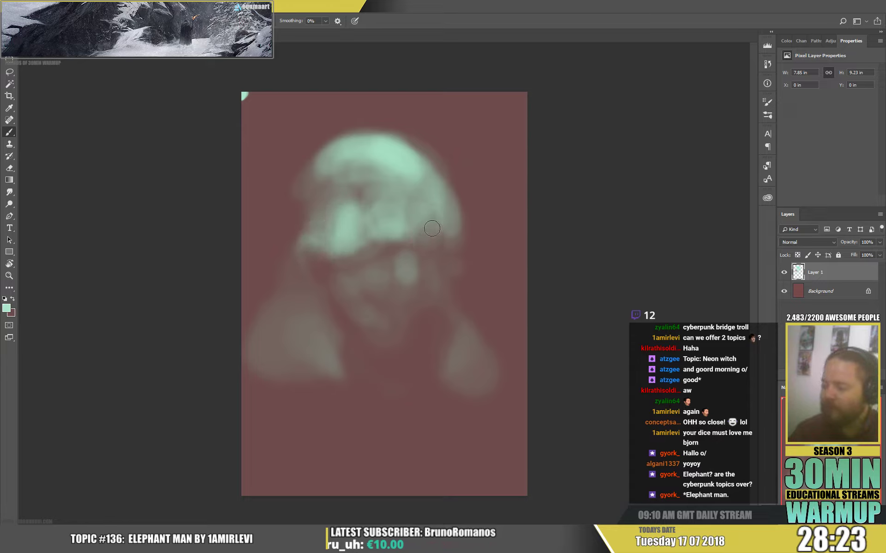
mouse_move(432, 237)
left_mouse_down()
mouse_move(421, 234)
mouse_move(439, 232)
left_mouse_up()
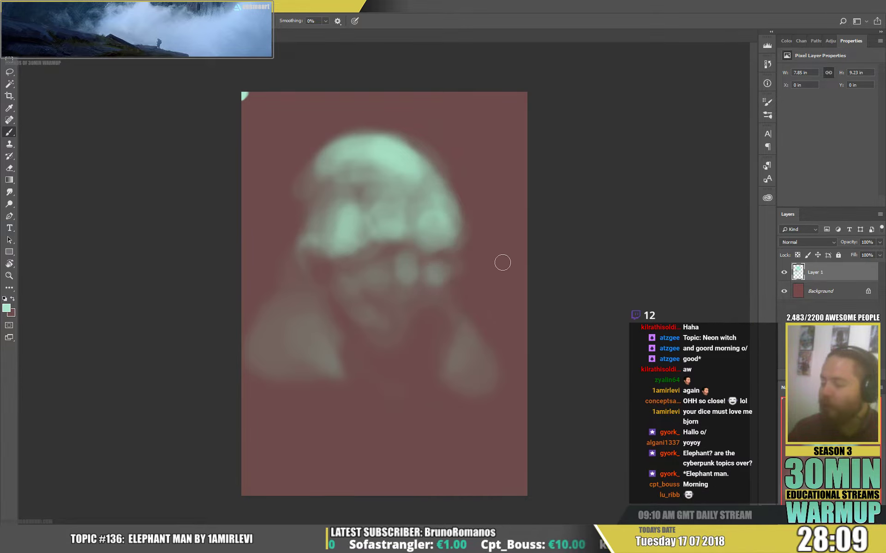
mouse_move(403, 276)
left_mouse_down()
mouse_move(408, 260)
mouse_move(407, 277)
mouse_move(397, 279)
mouse_move(413, 290)
mouse_move(417, 262)
mouse_move(352, 278)
mouse_move(368, 286)
left_mouse_up()
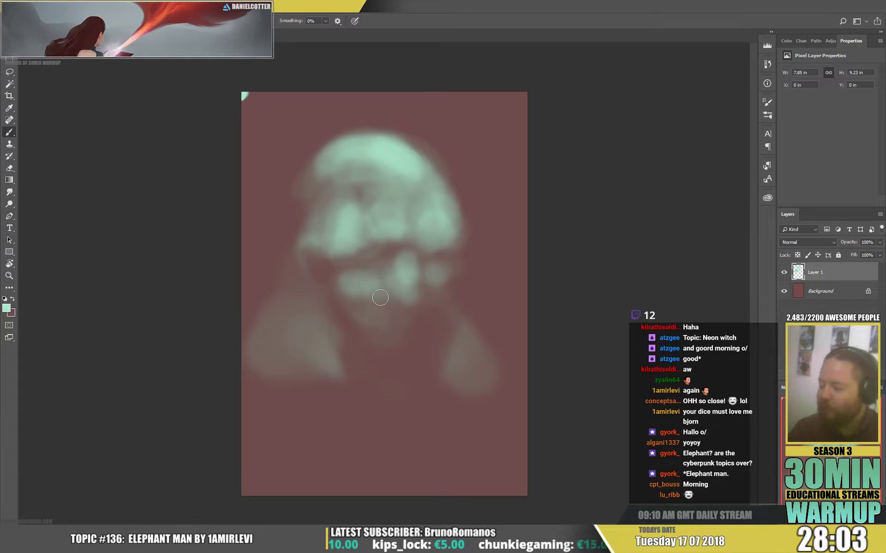
mouse_move(402, 350)
left_mouse_down()
mouse_move(432, 350)
mouse_move(354, 319)
mouse_move(432, 350)
mouse_move(374, 350)
mouse_move(448, 337)
left_mouse_up()
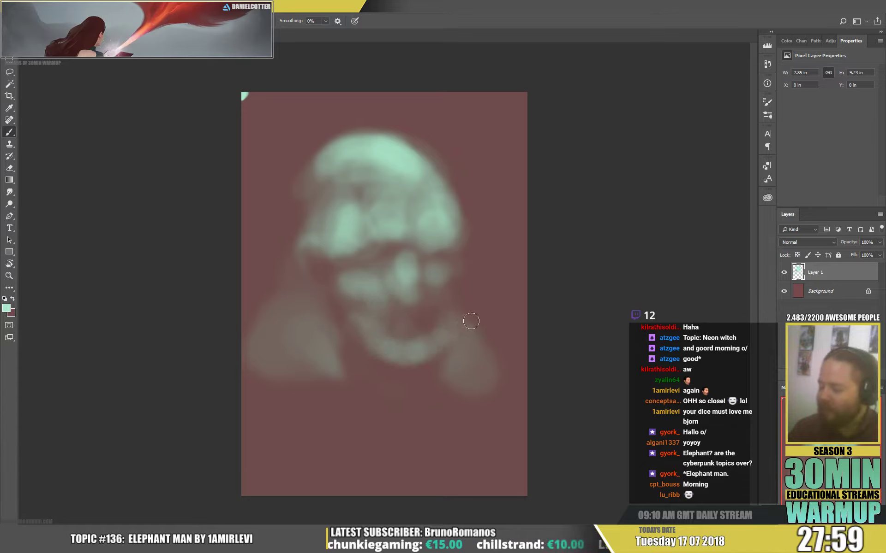
Dab mint near the right eye, darken hair with brown, and lighten the head's left side
key("x")
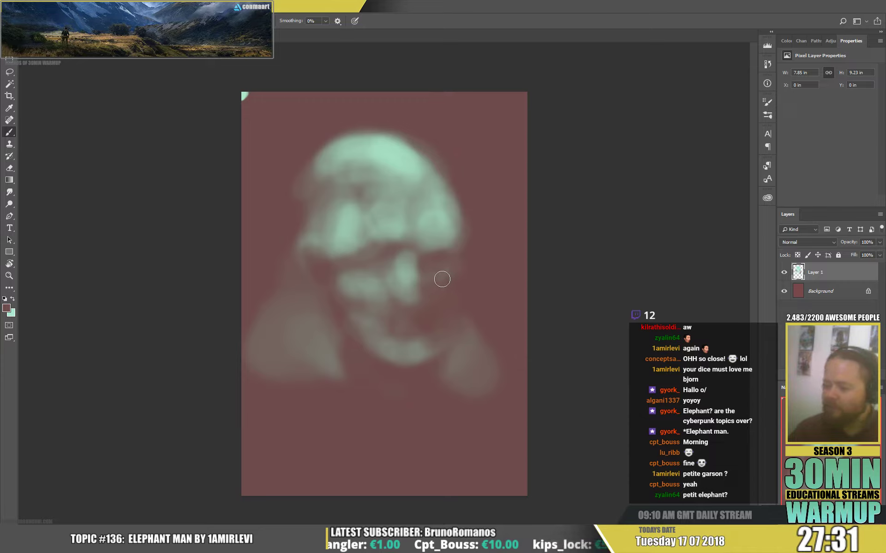
key("x")
mouse_move(438, 280)
left_mouse_down()
mouse_move(410, 275)
mouse_move(408, 295)
left_mouse_up()
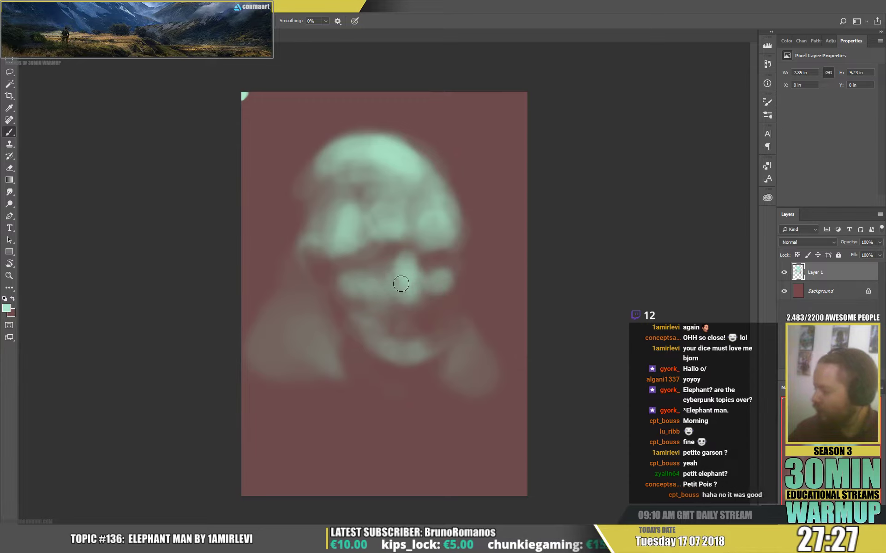
key("x")
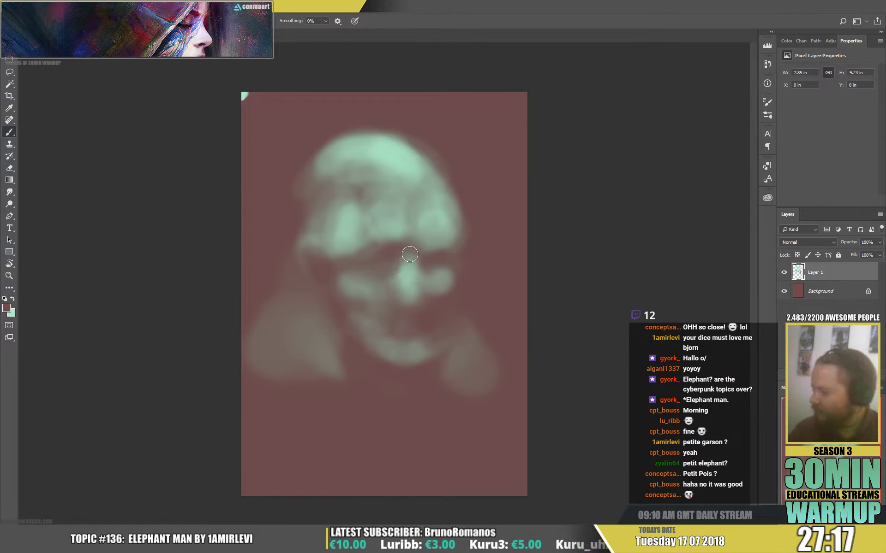
mouse_move(405, 195)
left_mouse_down()
mouse_move(424, 210)
mouse_move(418, 192)
mouse_move(404, 179)
left_mouse_up()
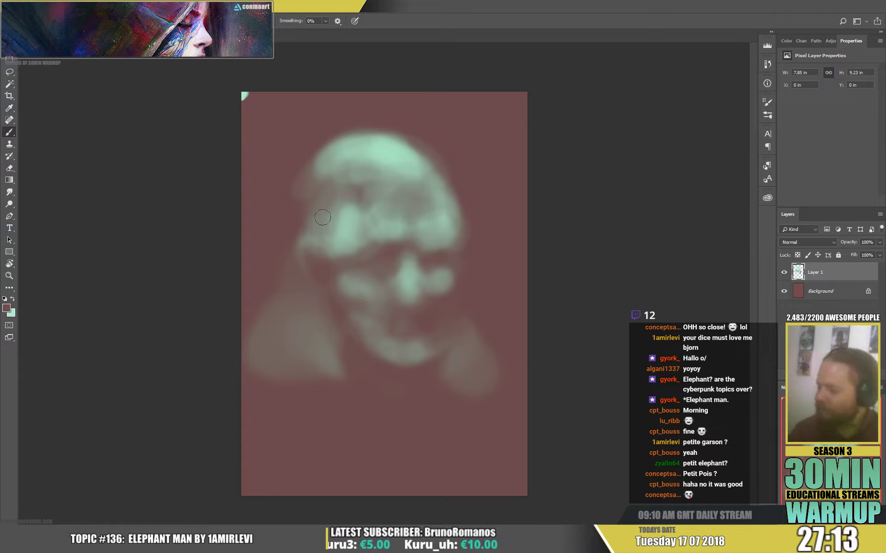
key("x")
left_click_drag(306, 192, 306, 171)
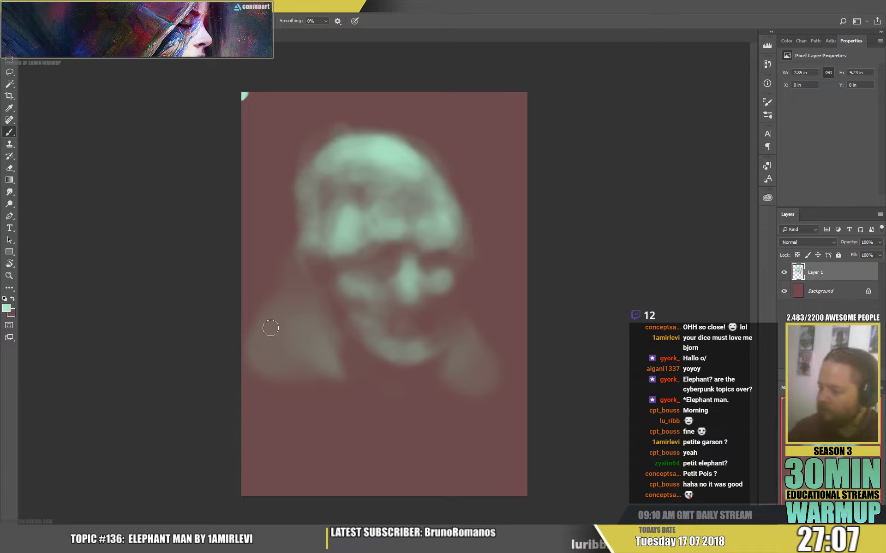
Paint mint light over both shoulders and the left arm
mouse_move(263, 341)
left_mouse_down()
mouse_move(313, 361)
mouse_move(283, 359)
mouse_move(291, 371)
mouse_move(267, 365)
mouse_move(309, 379)
left_mouse_up()
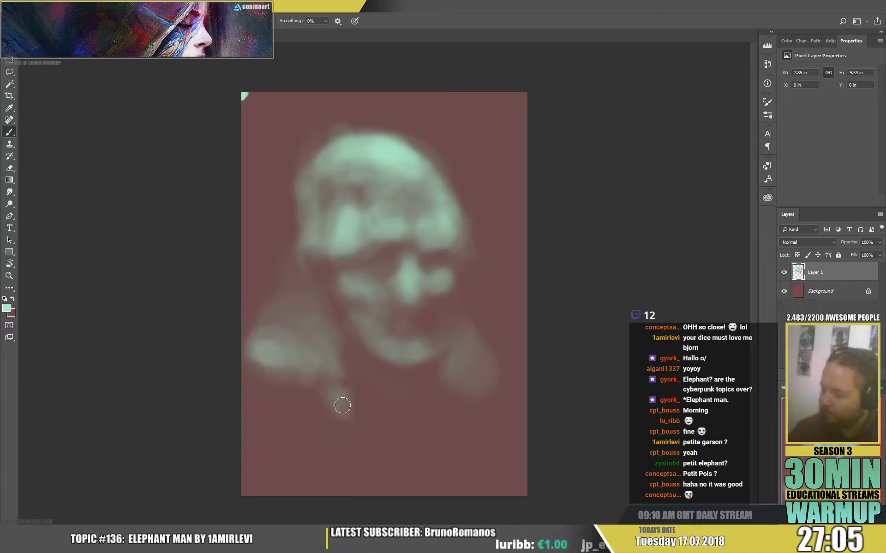
left_click_drag(347, 386, 401, 427)
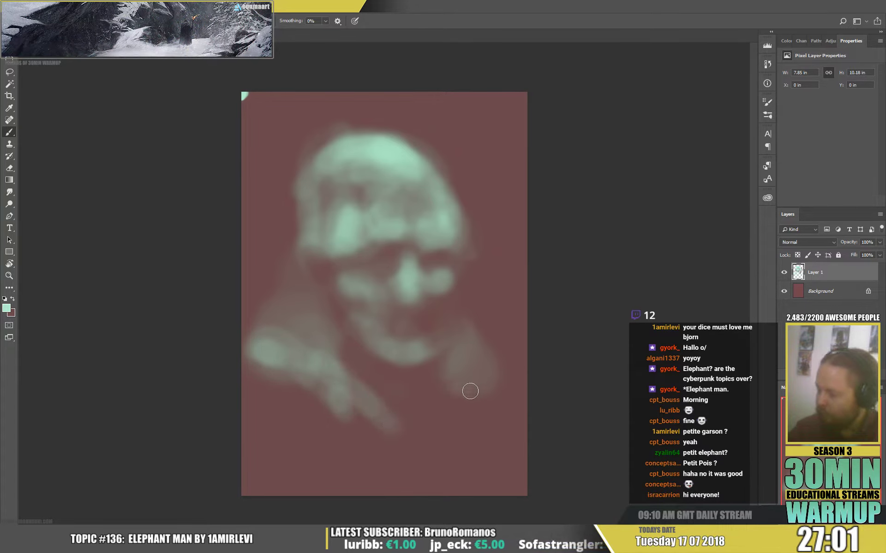
left_click_drag(508, 365, 449, 428)
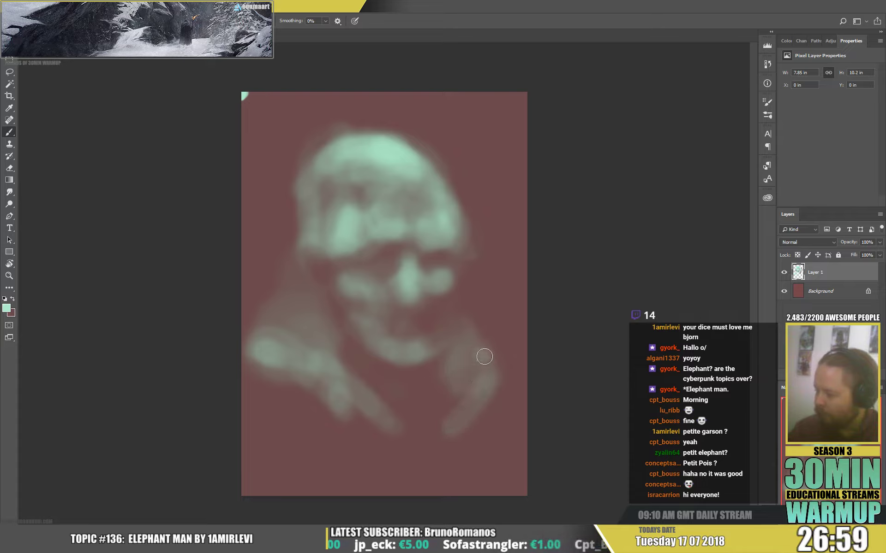
mouse_move(488, 365)
left_mouse_down()
mouse_move(491, 383)
mouse_move(464, 421)
left_mouse_up()
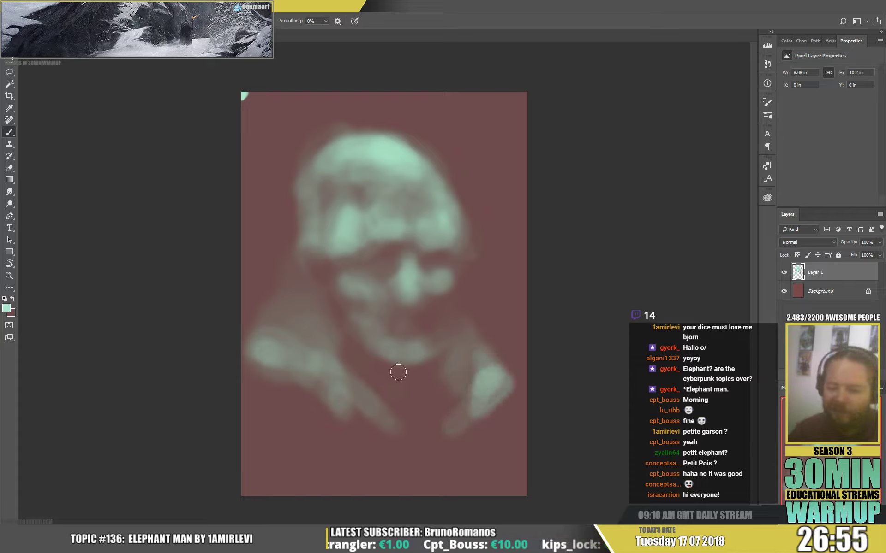
mouse_move(327, 359)
left_mouse_down()
mouse_move(286, 364)
mouse_move(320, 372)
mouse_move(322, 364)
mouse_move(313, 388)
mouse_move(376, 411)
left_mouse_up()
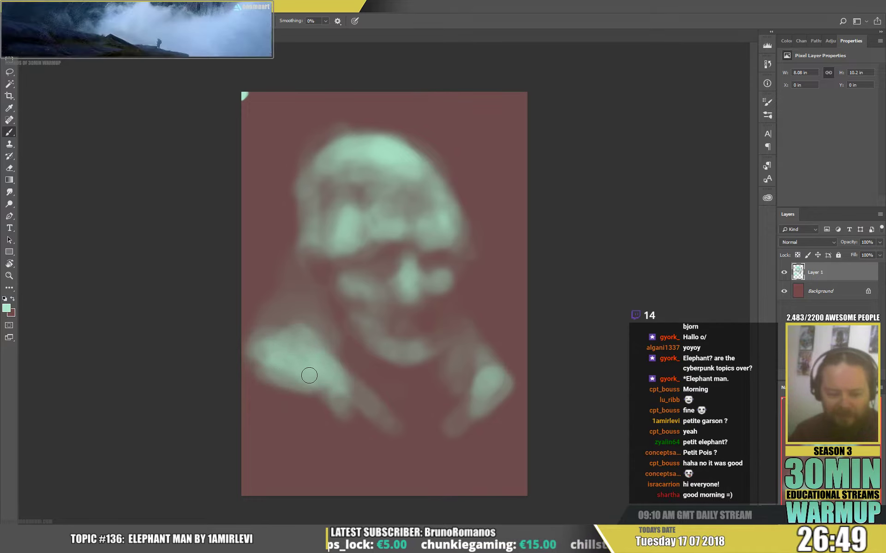
left_click_drag(309, 376, 362, 420)
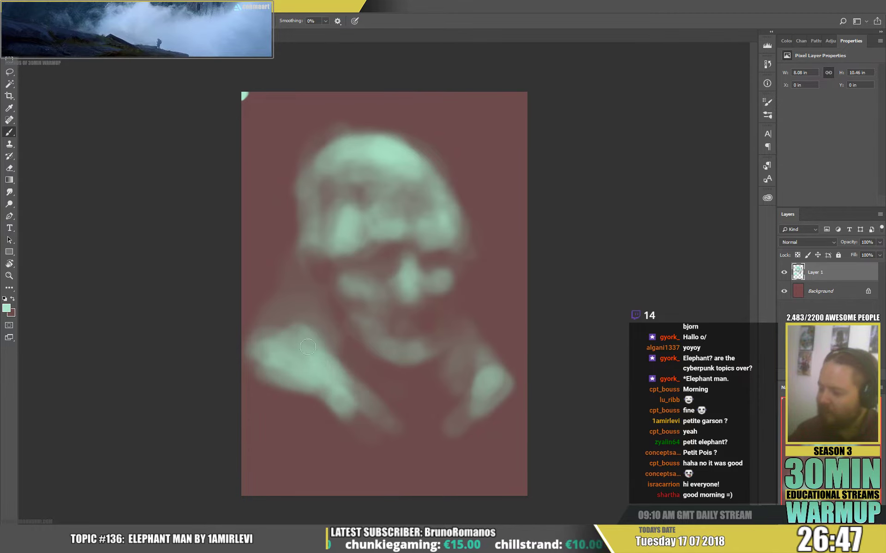
left_click_drag(310, 350, 317, 343)
Add mint strokes on the face and brow and light the top of the head
right_click(352, 259)
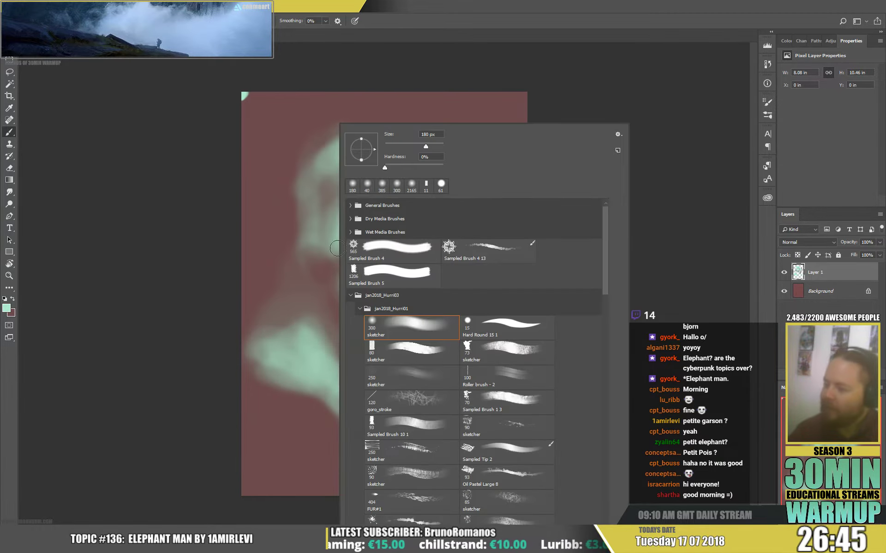
key("Return")
left_click_drag(302, 245, 322, 250)
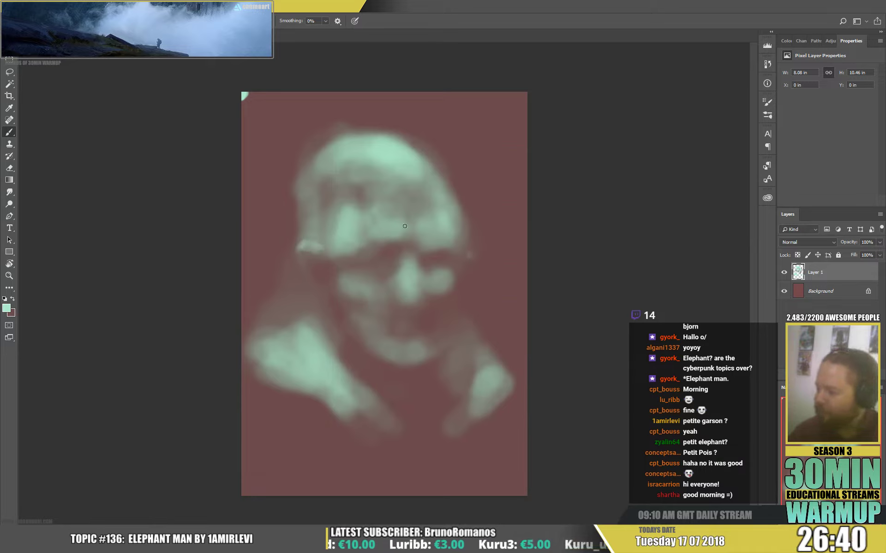
left_click_drag(398, 220, 380, 220)
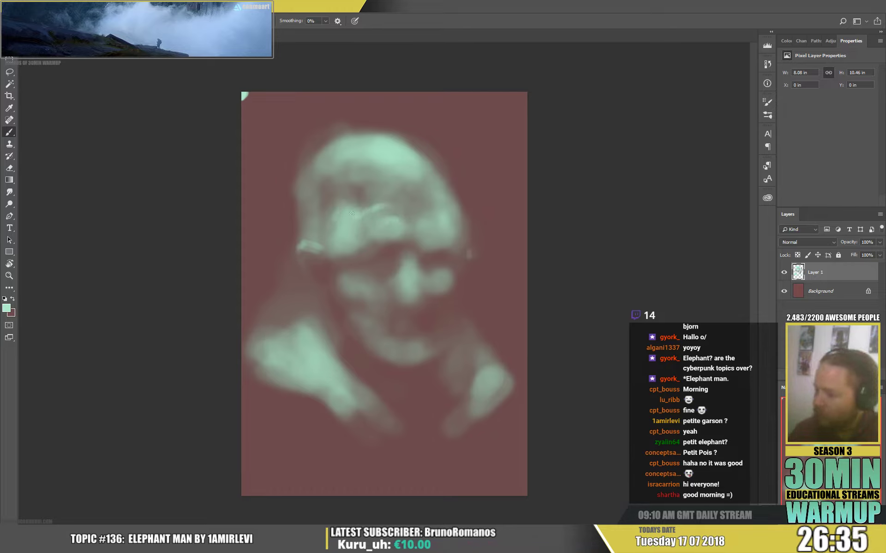
right_click(427, 182)
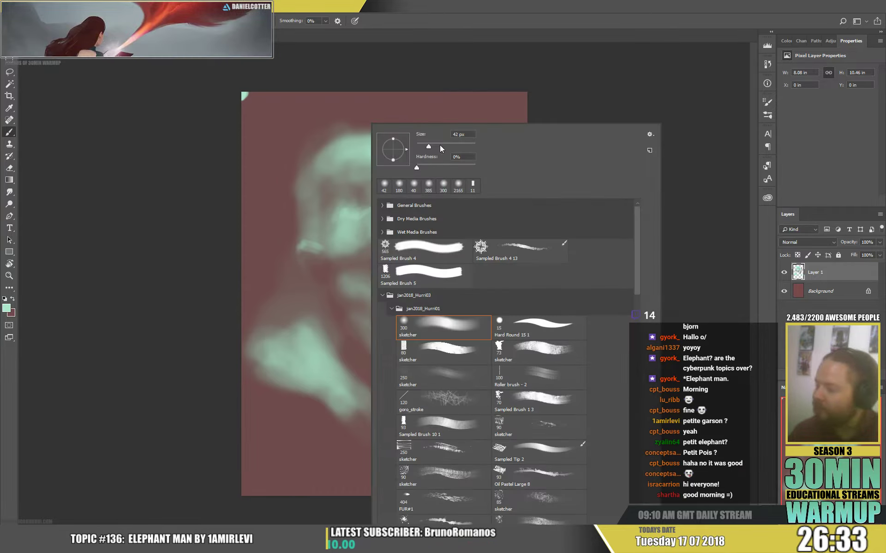
key("Return")
mouse_move(320, 216)
left_mouse_down()
mouse_move(317, 162)
mouse_move(346, 142)
mouse_move(385, 142)
left_mouse_up()
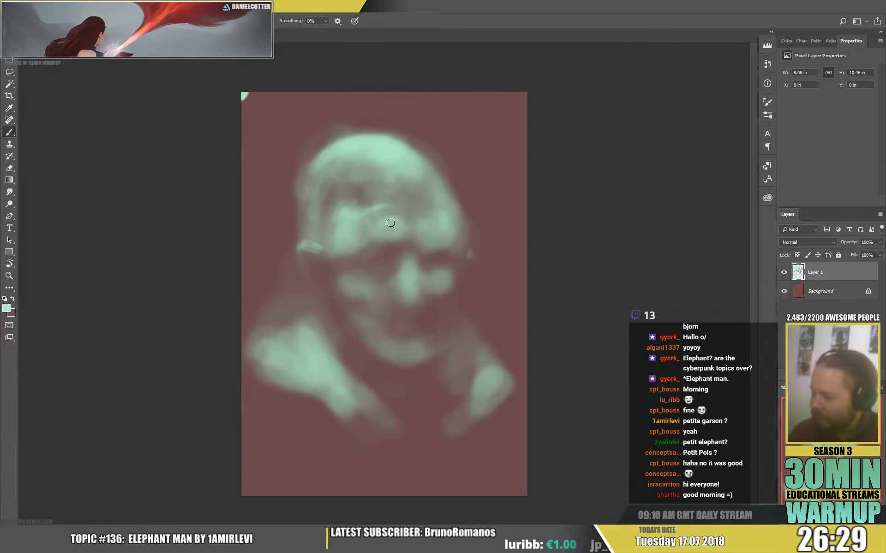
right_click(417, 249)
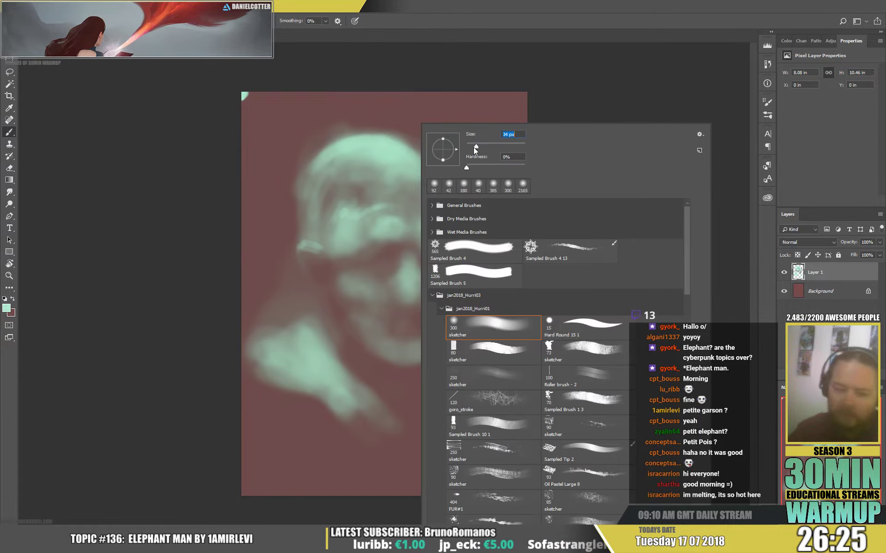
left_click(370, 246)
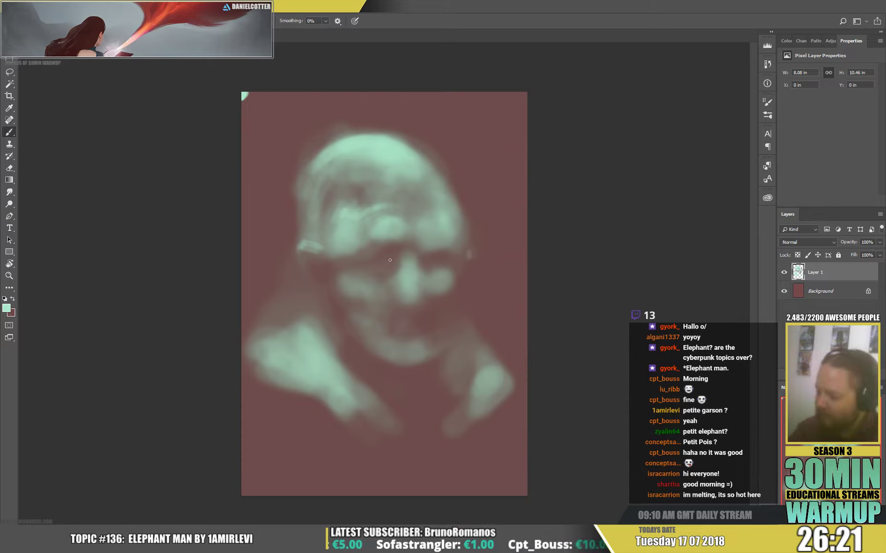
key("x")
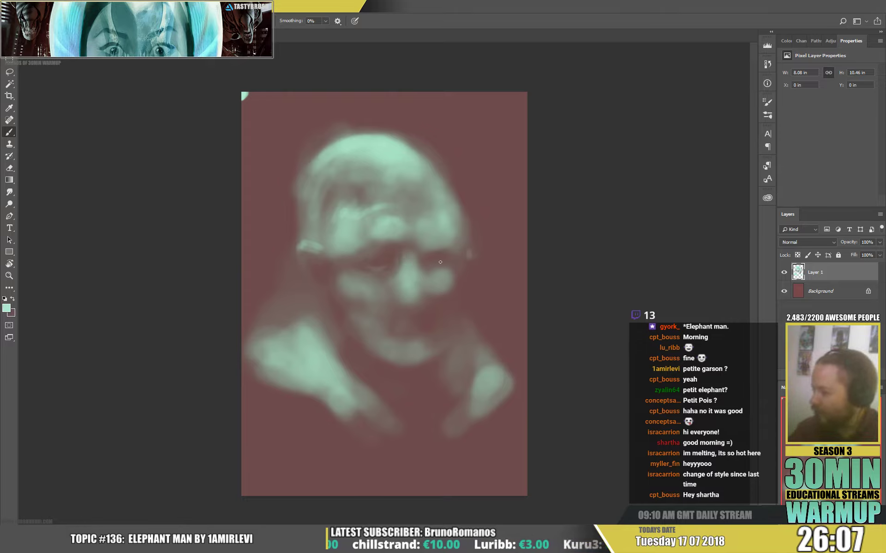
key("x")
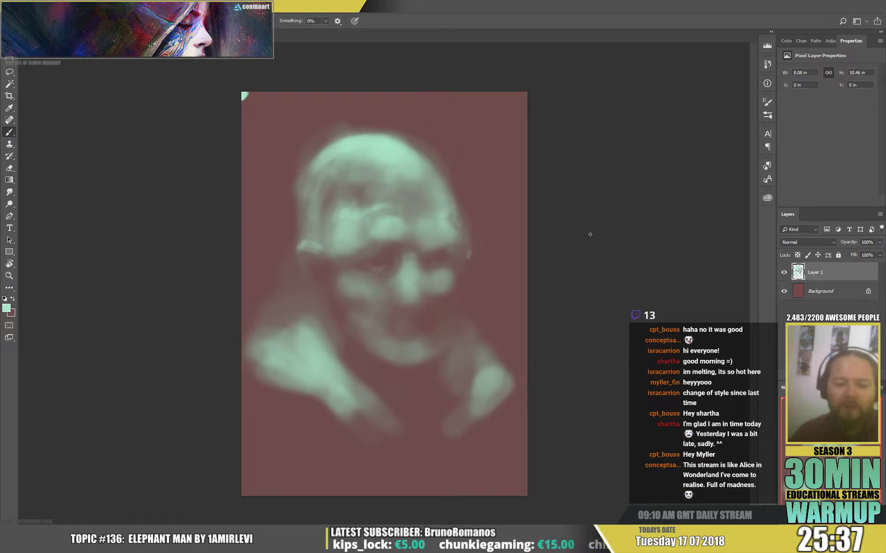
Enlarge the brush, paint mint over forehead and hair, and darken the cheek edge brown
right_click(397, 125)
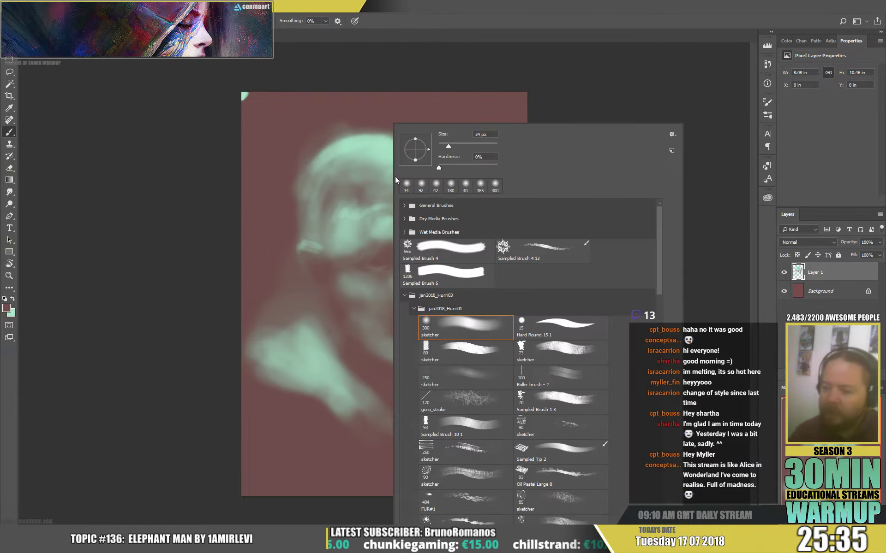
left_click_drag(416, 162, 465, 145)
key("Return")
key("x")
mouse_move(356, 177)
left_mouse_down()
mouse_move(352, 206)
mouse_move(369, 187)
mouse_move(343, 202)
mouse_move(345, 179)
mouse_move(352, 197)
mouse_move(350, 203)
mouse_move(340, 169)
mouse_move(311, 184)
mouse_move(308, 233)
left_mouse_up()
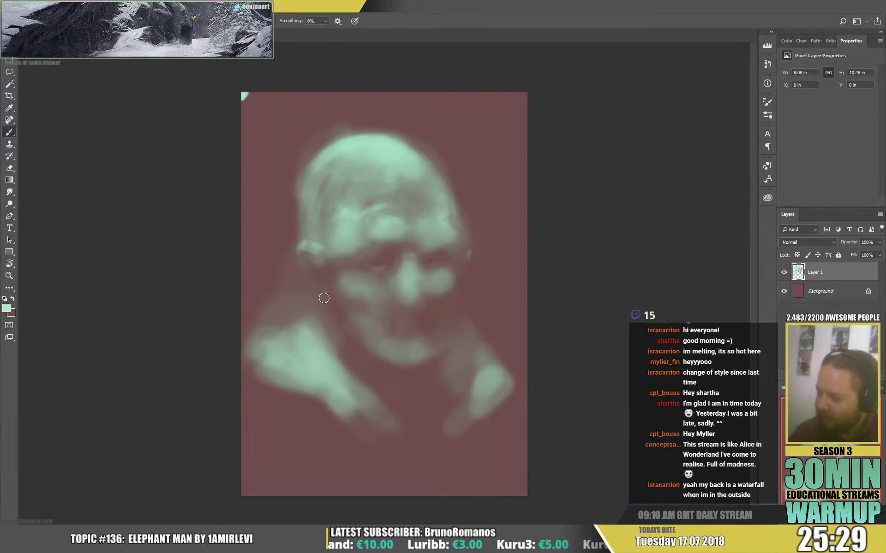
key("x")
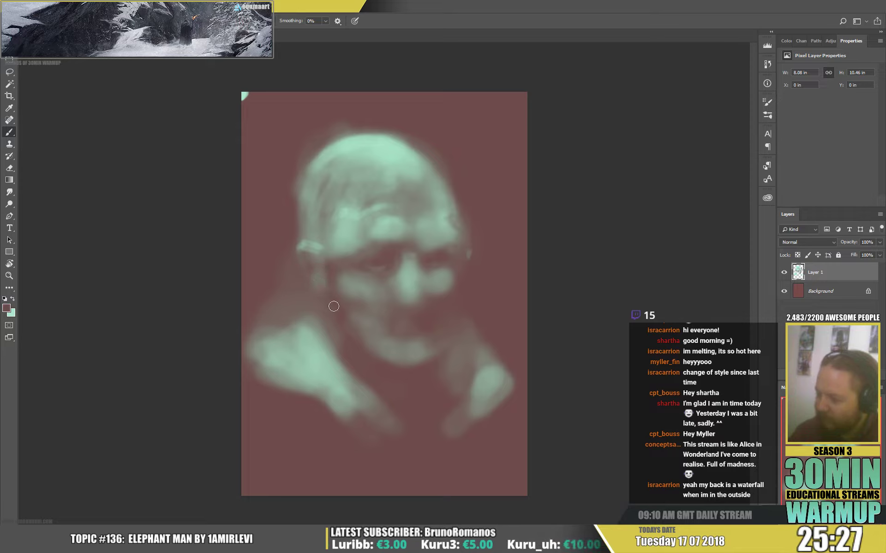
left_click_drag(322, 314, 335, 339)
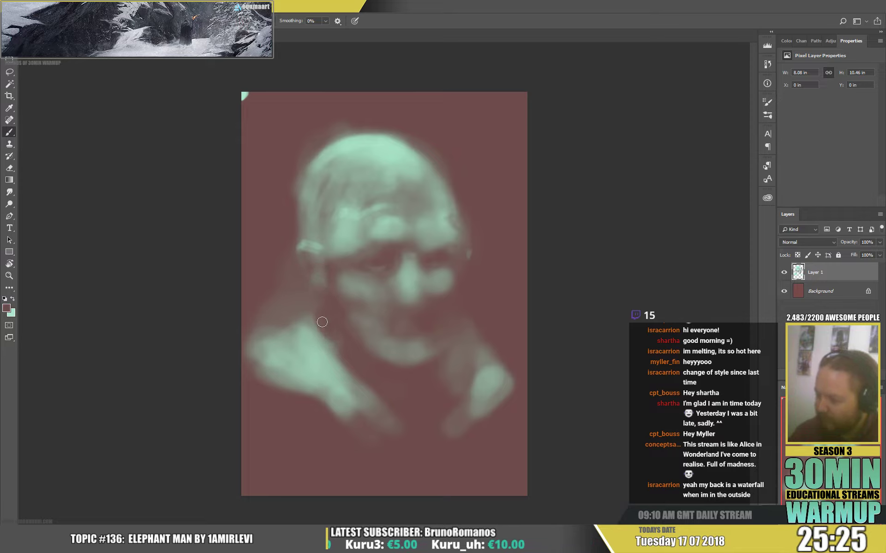
key("space")
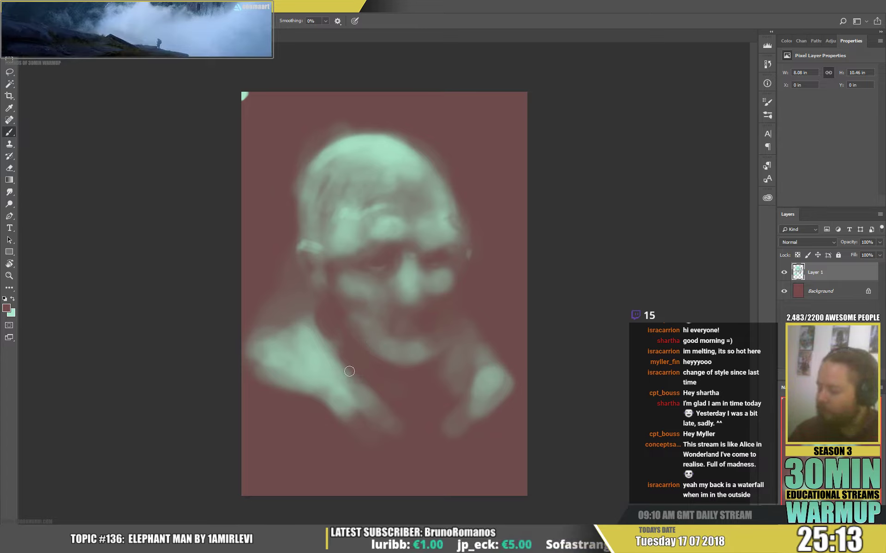
Paint mint along the left arm, darken the left shoulder, and round out the crown
key("x")
mouse_move(339, 353)
left_mouse_down()
mouse_move(377, 396)
mouse_move(321, 338)
mouse_move(339, 369)
left_mouse_up()
key("x")
mouse_move(283, 299)
left_mouse_down()
mouse_move(251, 325)
mouse_move(283, 317)
left_mouse_up()
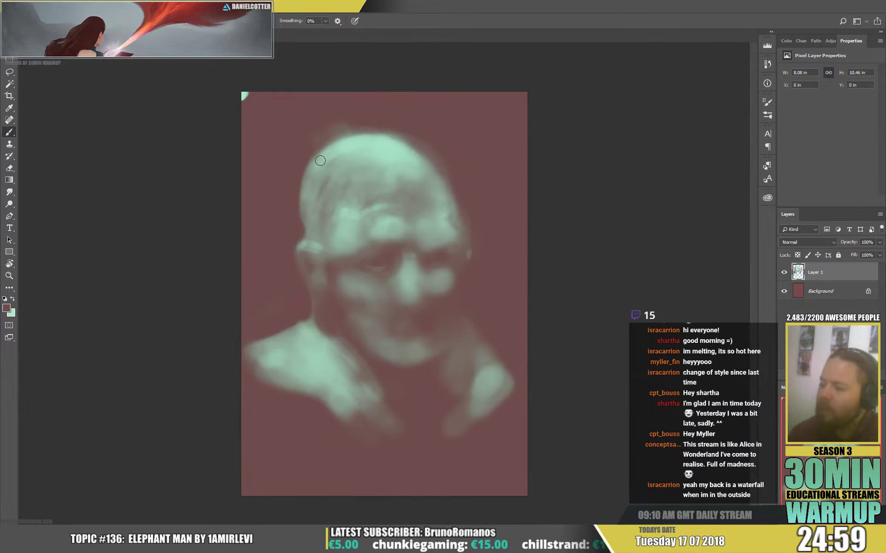
key("x")
mouse_move(352, 138)
left_mouse_down()
mouse_move(441, 140)
mouse_move(406, 143)
left_mouse_up()
Paint a bright mint jaw crescent and mouth with teeth, dabbing brown on the upper lip
mouse_move(397, 370)
left_mouse_down()
mouse_move(426, 369)
mouse_move(454, 353)
mouse_move(406, 363)
mouse_move(448, 349)
mouse_move(424, 357)
mouse_move(441, 364)
mouse_move(402, 359)
mouse_move(357, 335)
mouse_move(401, 382)
mouse_move(386, 358)
mouse_move(414, 378)
mouse_move(458, 368)
mouse_move(383, 357)
mouse_move(347, 301)
mouse_move(423, 375)
mouse_move(422, 348)
mouse_move(409, 331)
mouse_move(437, 338)
mouse_move(421, 323)
mouse_move(388, 315)
mouse_move(423, 315)
left_mouse_up()
key("x")
key("x")
key("x")
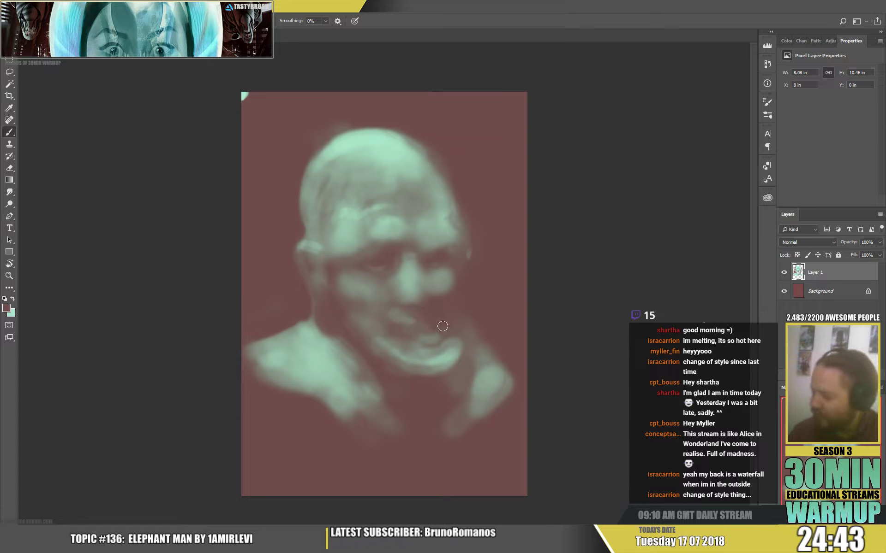
key("x")
mouse_move(405, 342)
left_mouse_down()
mouse_move(448, 341)
mouse_move(391, 329)
mouse_move(446, 336)
mouse_move(405, 333)
mouse_move(429, 351)
mouse_move(410, 350)
mouse_move(429, 354)
mouse_move(391, 349)
left_mouse_up()
key("x")
left_click(431, 335)
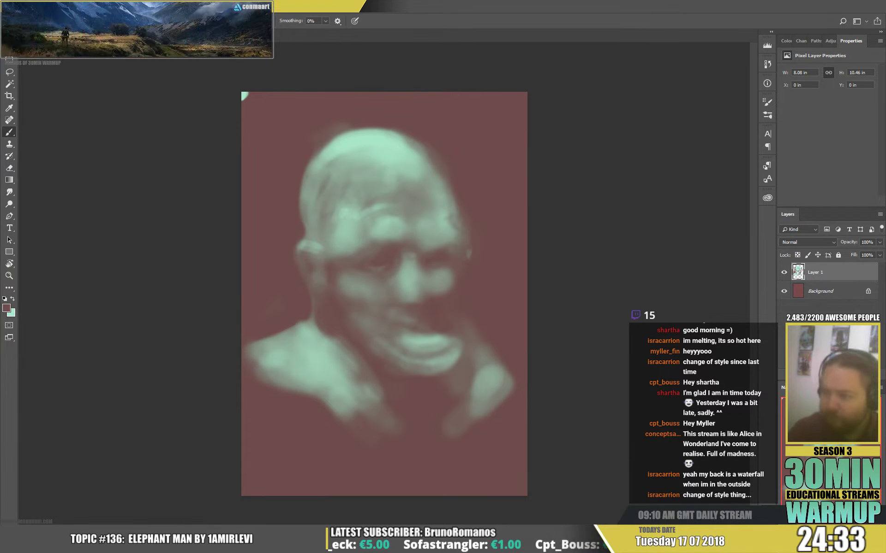
Flip the canvas horizontally again
left_click(59, 6)
mouse_move(116, 93)
left_click(196, 134)
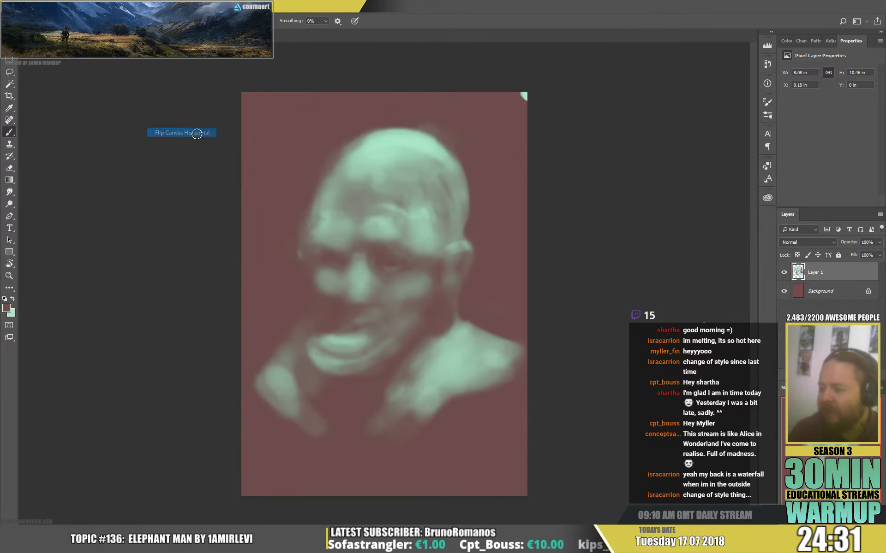
Brighten the mouth and cheek with short mint strokes
key("x")
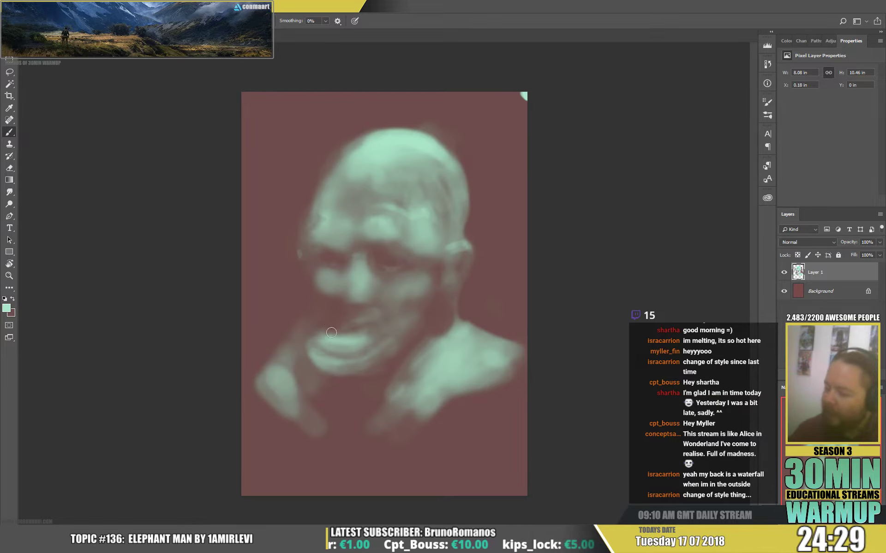
left_click_drag(332, 333, 332, 333)
key("x")
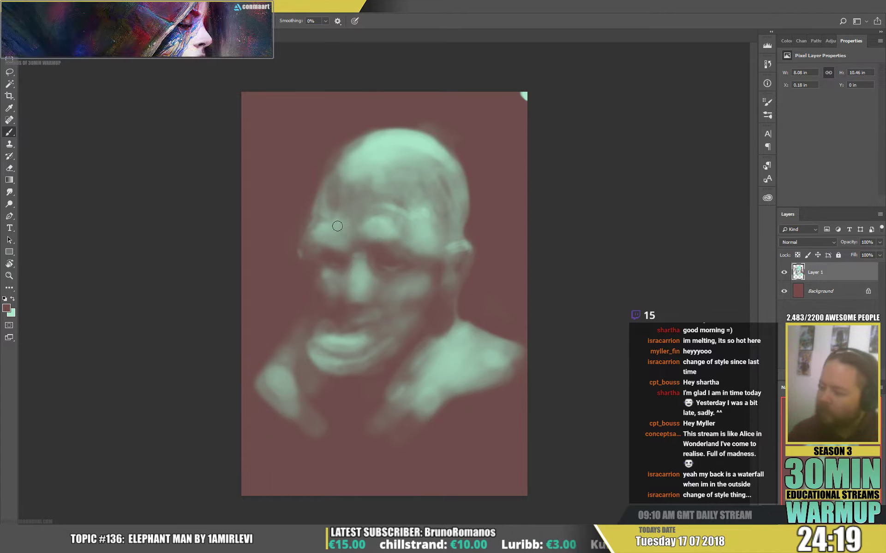
key("x")
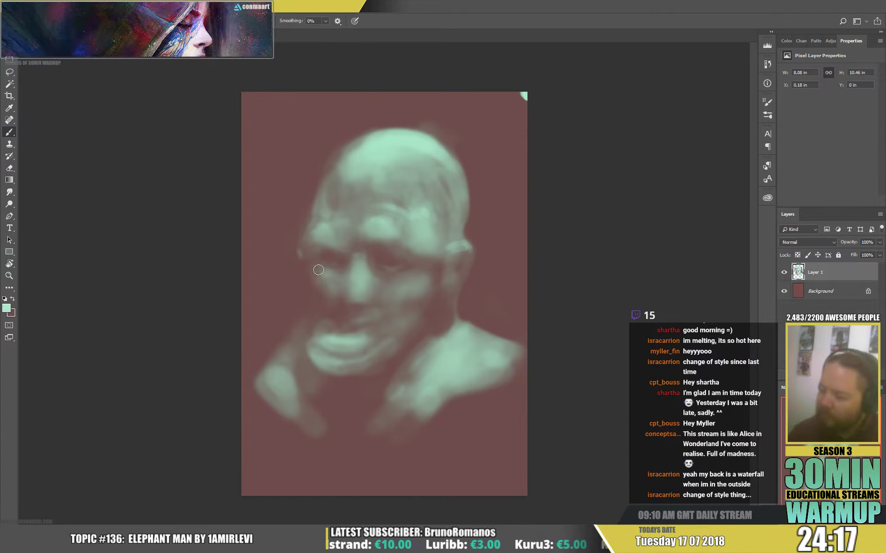
key("x")
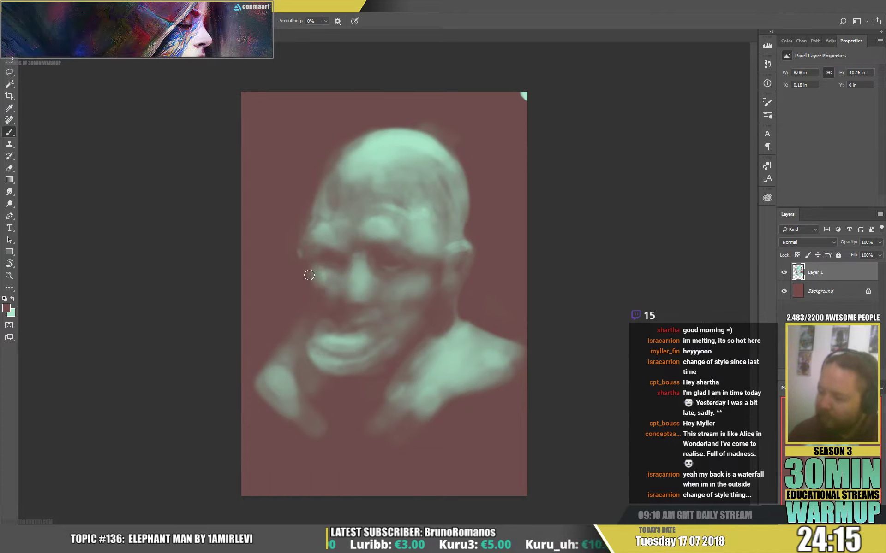
key("x")
mouse_move(400, 283)
left_mouse_down()
mouse_move(413, 279)
mouse_move(399, 323)
left_mouse_up()
key("x")
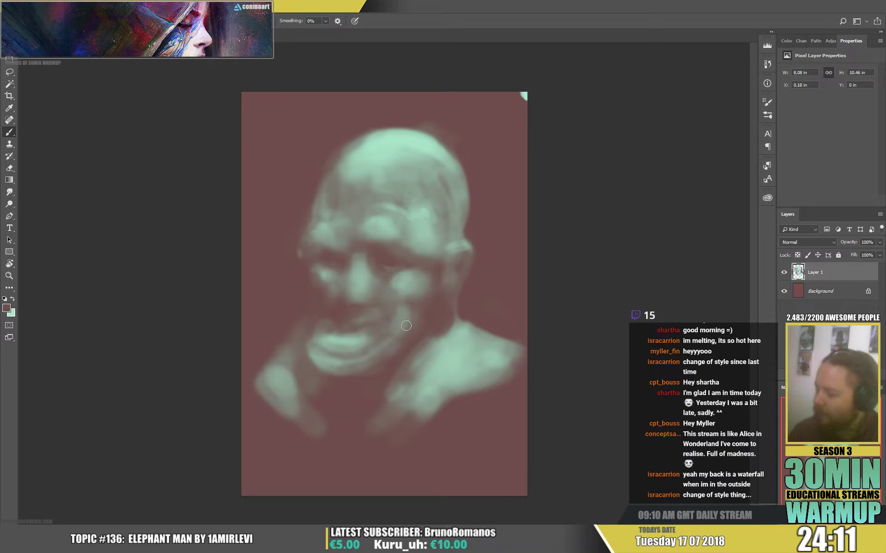
key("x")
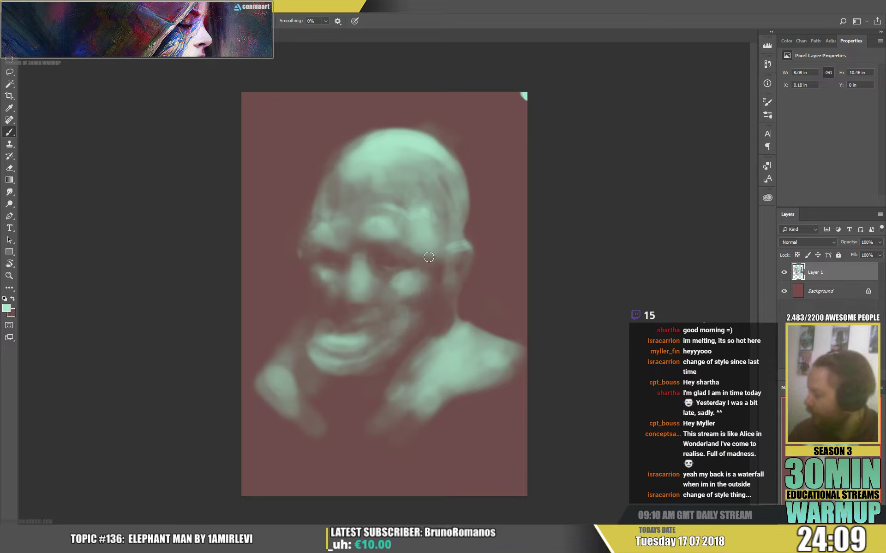
Darken the right temple edge with dark red-brown strokes
key("x")
mouse_move(437, 238)
left_mouse_down()
mouse_move(430, 198)
mouse_move(428, 225)
mouse_move(447, 240)
mouse_move(456, 216)
mouse_move(456, 236)
mouse_move(464, 226)
mouse_move(466, 198)
left_mouse_up()
mouse_move(453, 231)
left_mouse_down()
mouse_move(471, 189)
mouse_move(472, 219)
left_mouse_up()
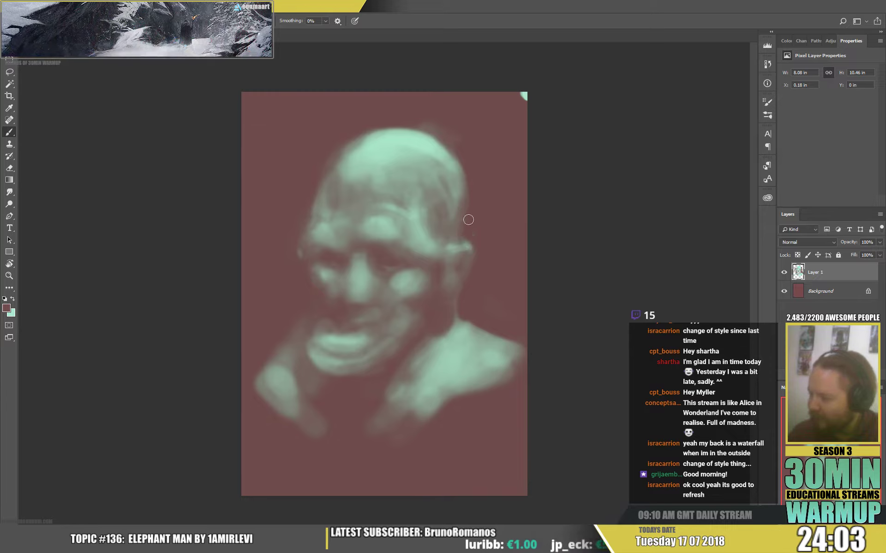
key("x")
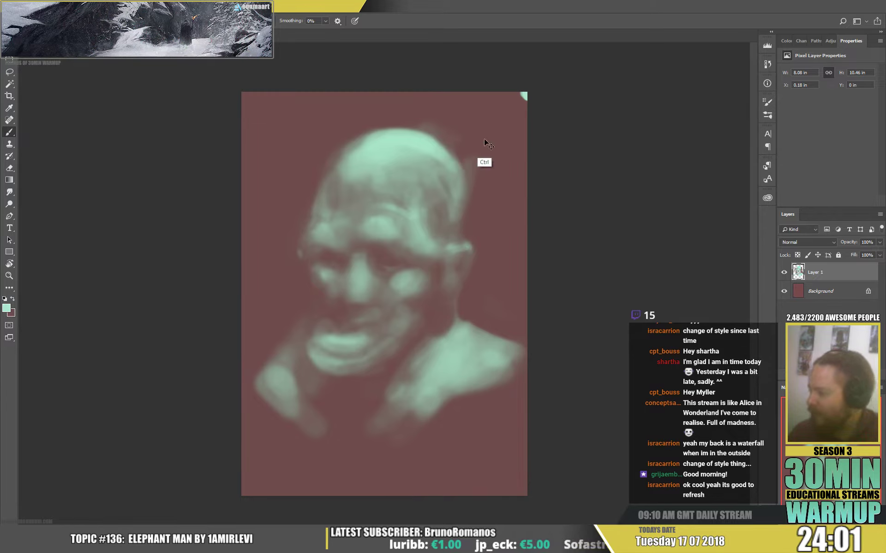
key("x")
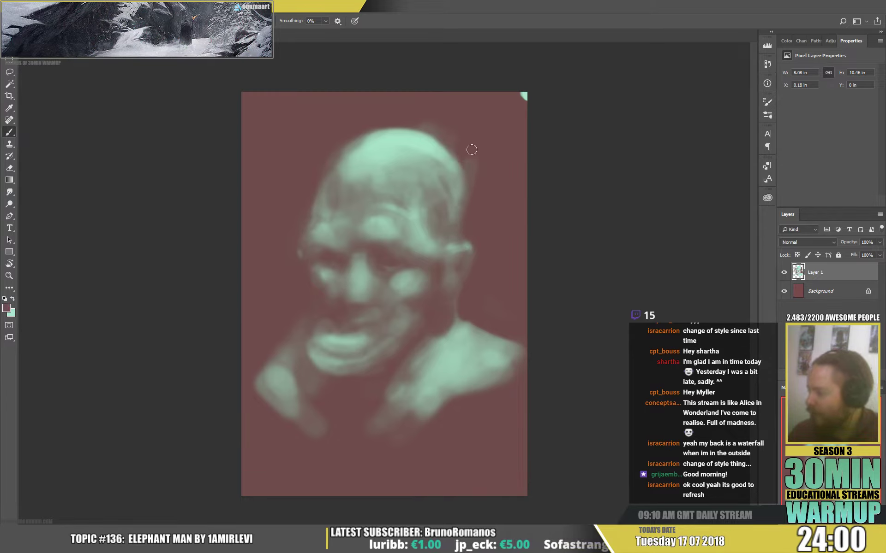
Resize the soft brush and paint a mint halo over the crown and forehead
right_click(412, 209)
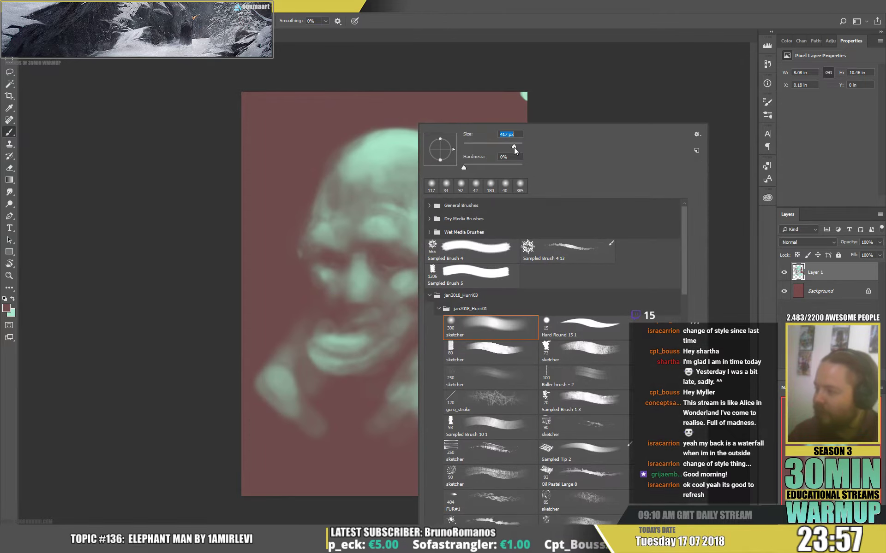
key("Return")
key("x")
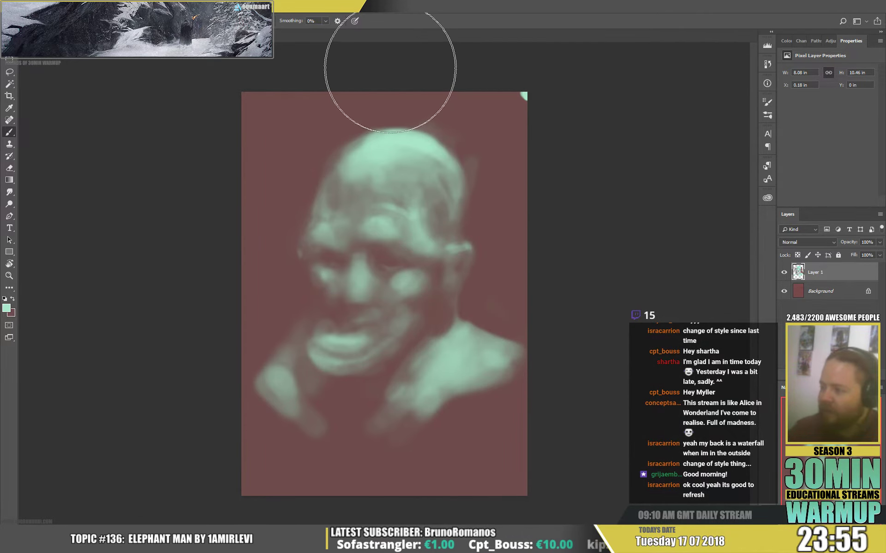
mouse_move(391, 69)
left_mouse_down()
mouse_move(403, 98)
mouse_move(312, 76)
mouse_move(352, 164)
mouse_move(457, 188)
mouse_move(498, 111)
mouse_move(473, 90)
mouse_move(418, 129)
mouse_move(358, 104)
mouse_move(401, 123)
mouse_move(402, 113)
mouse_move(390, 231)
mouse_move(466, 228)
left_mouse_up()
key("space")
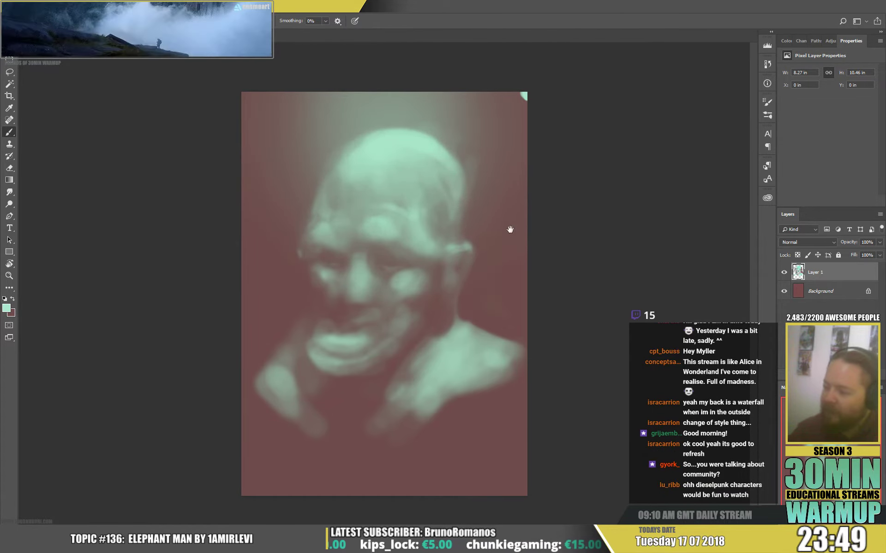
right_click(466, 413)
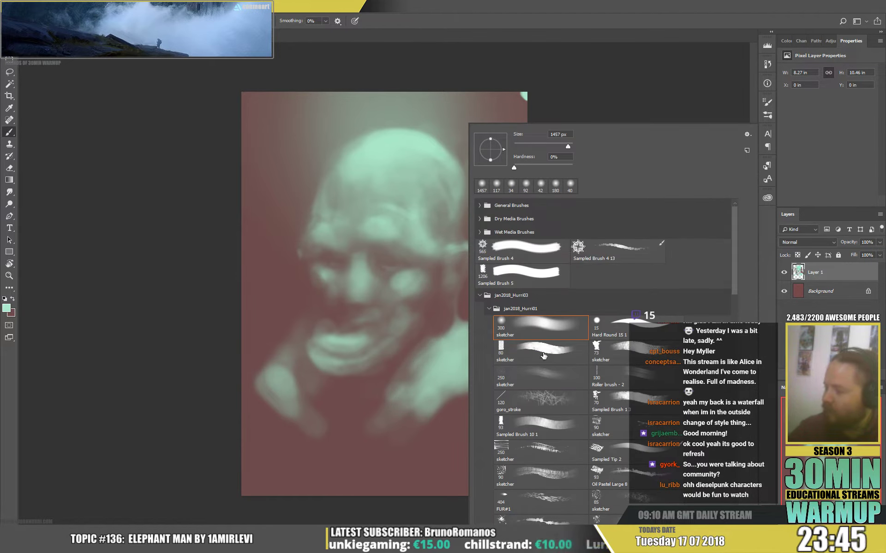
Switch to the sketcher 80 brush and add faint light-green strokes on the right shoulder
left_click(567, 351)
key("Return")
key("x")
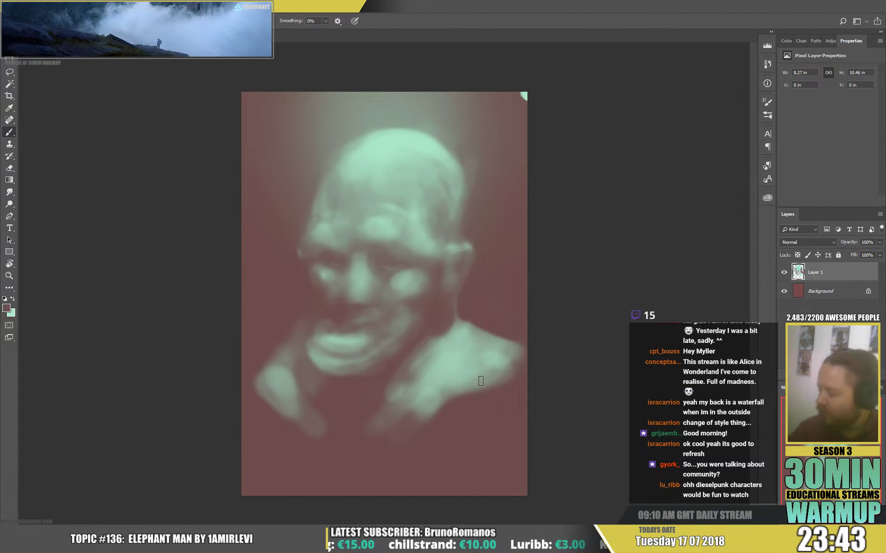
left_click(470, 385, "alt")
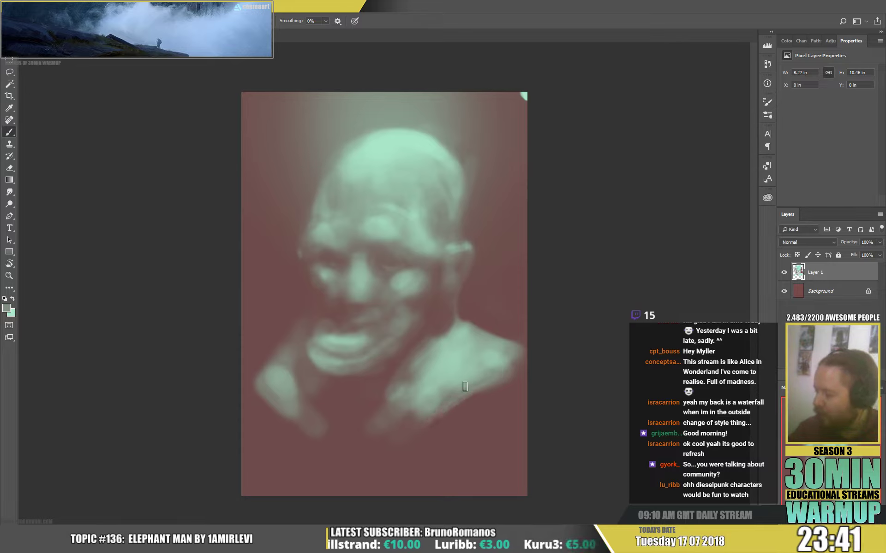
left_click_drag(439, 407, 438, 436)
left_click_drag(489, 396, 443, 429)
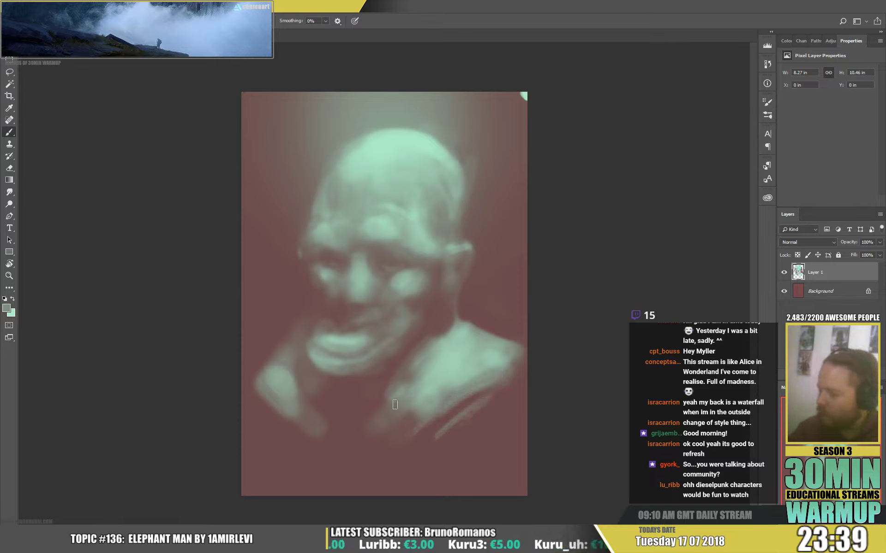
Sample the dark red background colour and switch to a much larger brush size
left_click(328, 421, "alt")
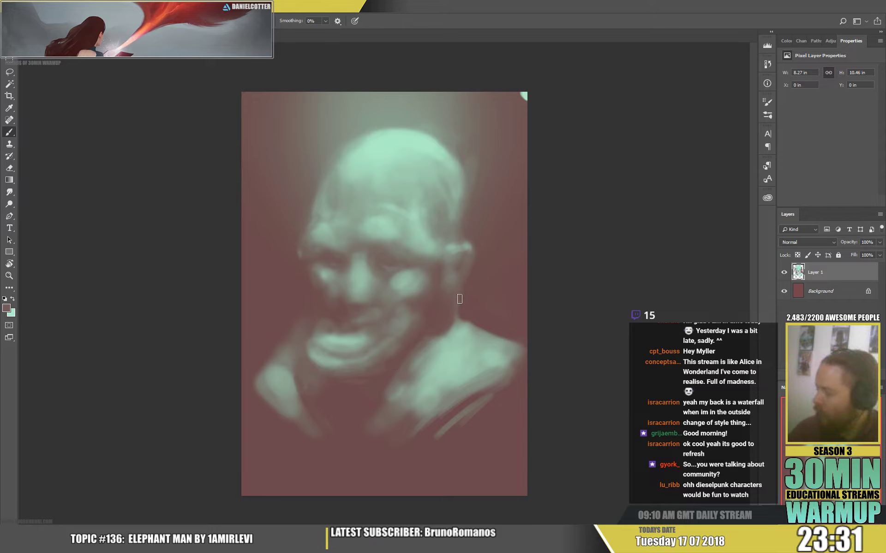
right_click(460, 301)
left_click(544, 152)
key("Return")
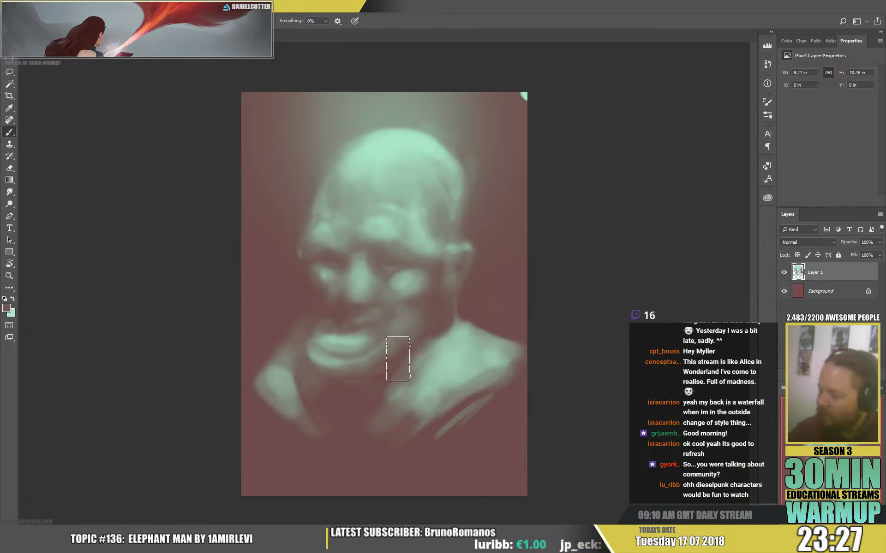
right_click(396, 281)
key("alt")
left_click(325, 299, "alt")
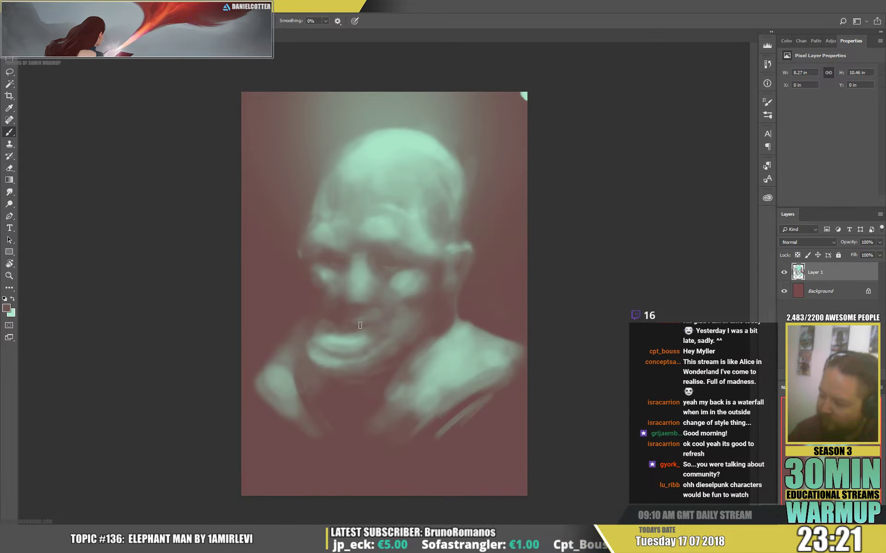
Model the brow, nose and eyes using light mint, reddish-brown and teal sampled from the face
left_click(400, 301, "alt")
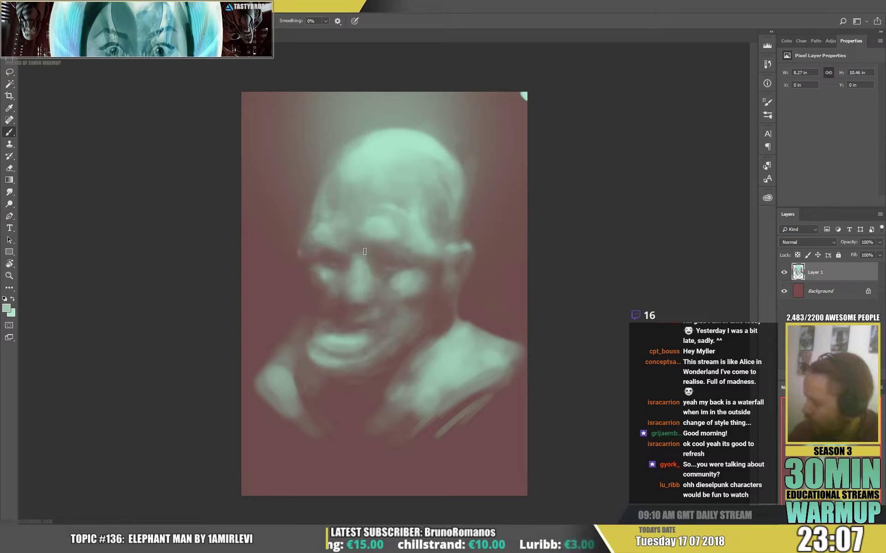
left_click(302, 252, "alt")
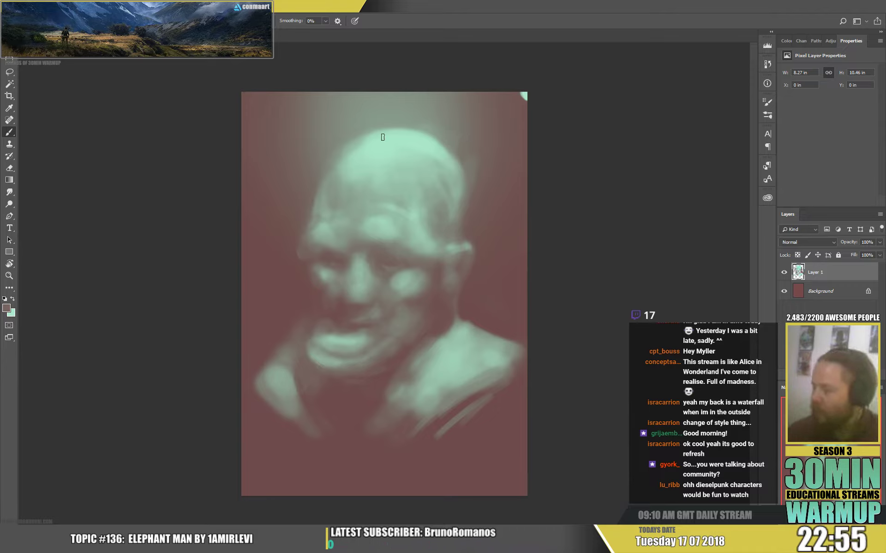
left_click(367, 251, "alt")
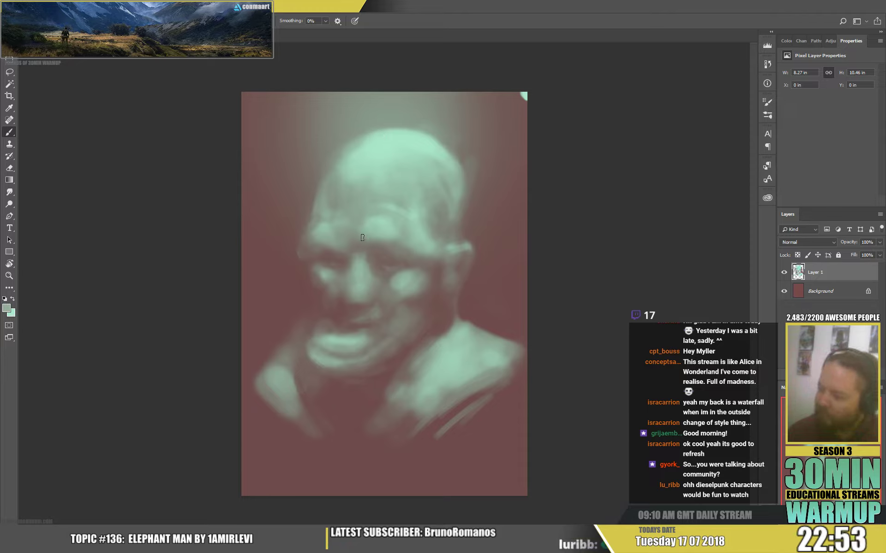
left_click(399, 243, "alt")
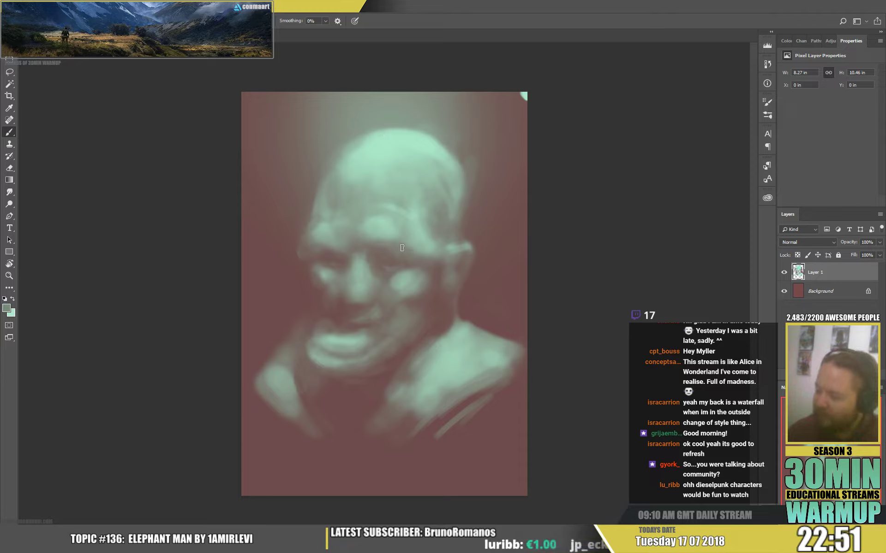
left_click(387, 247, "alt")
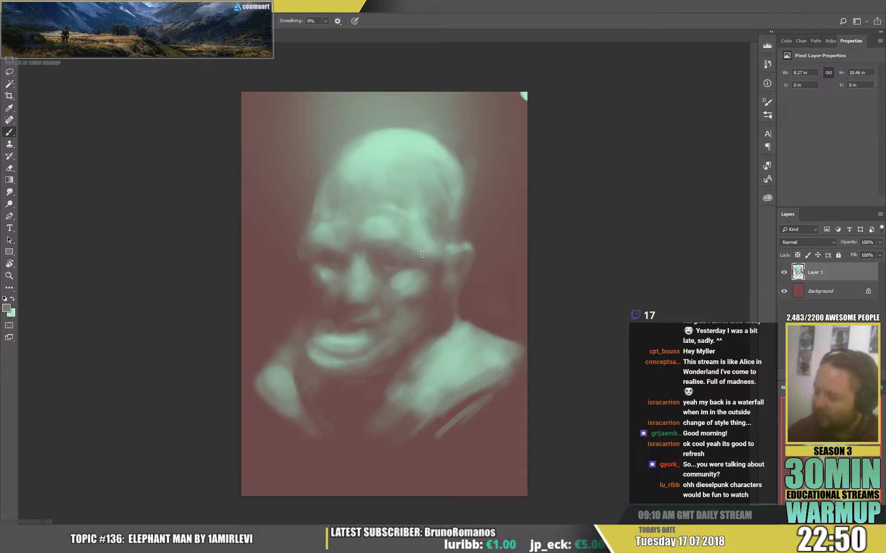
left_click(336, 268, "alt")
left_click(339, 267, "alt")
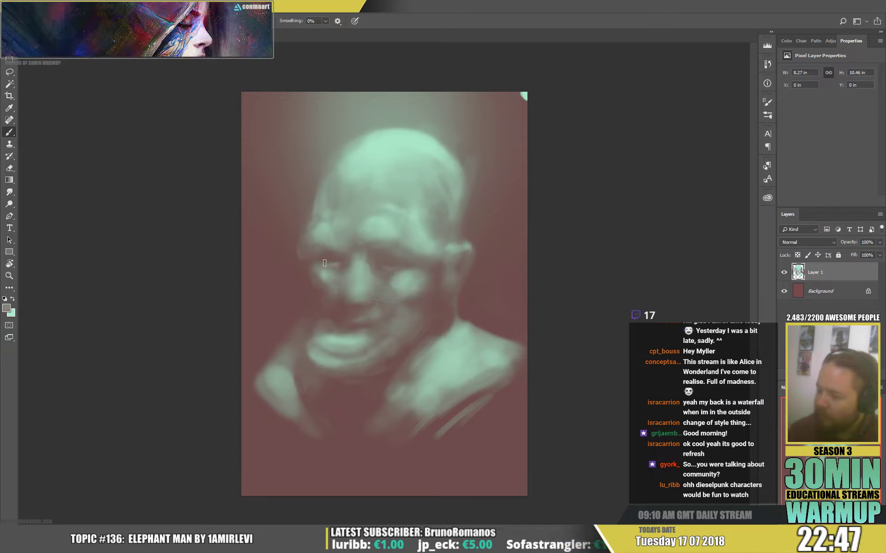
left_click(334, 266, "alt")
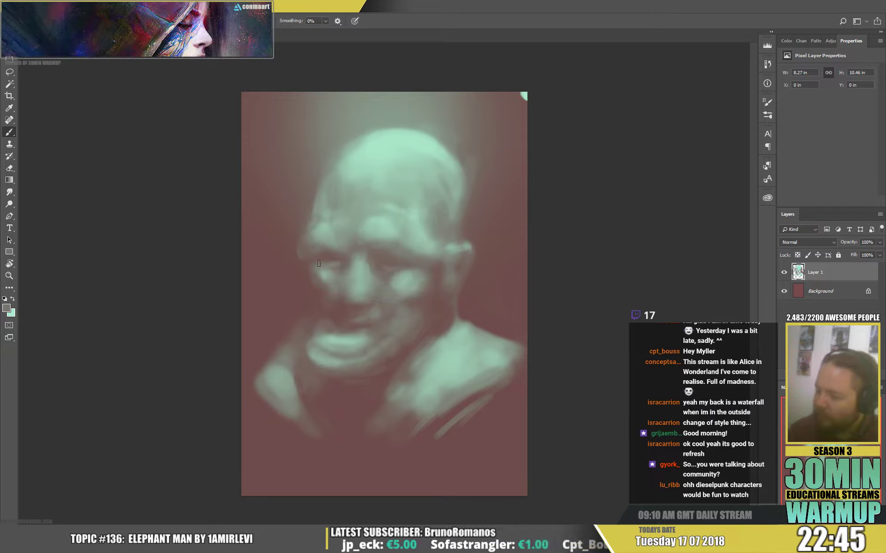
left_click(344, 264, "alt")
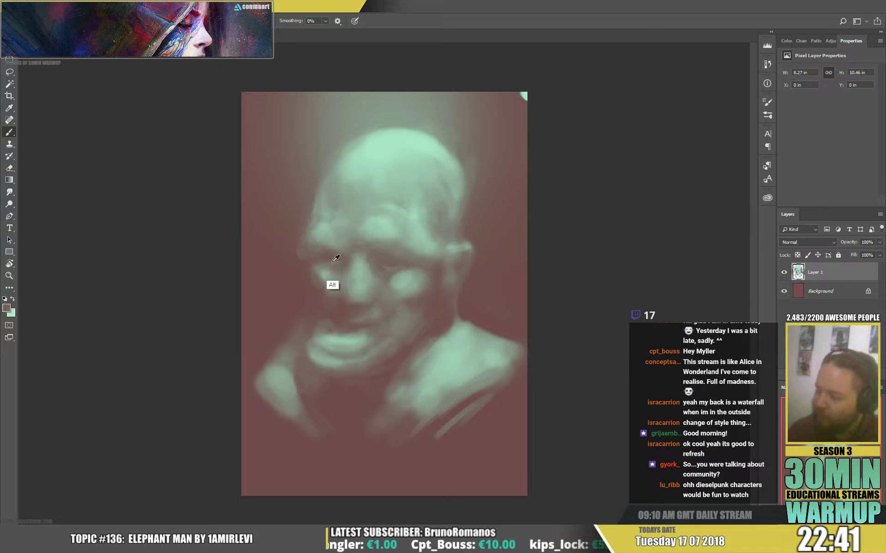
Resize the brush and paint the face with sampled dark and mint tones
left_click(332, 257, "alt")
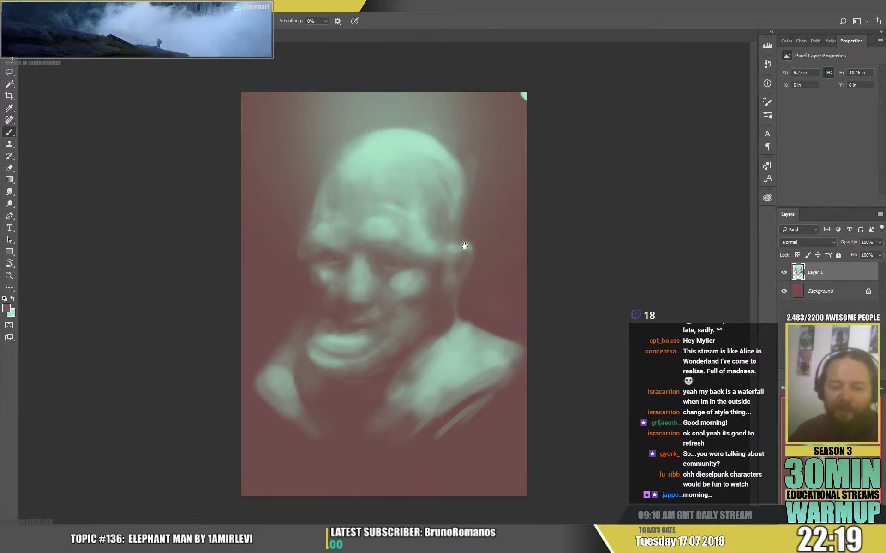
left_click_drag(319, 223, 337, 251)
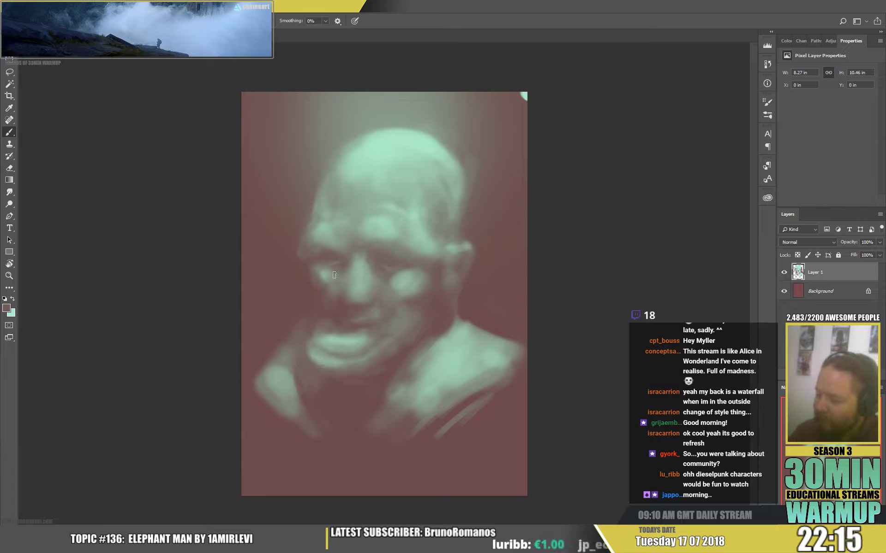
left_click_drag(336, 273, 322, 280)
left_click(313, 267, "alt")
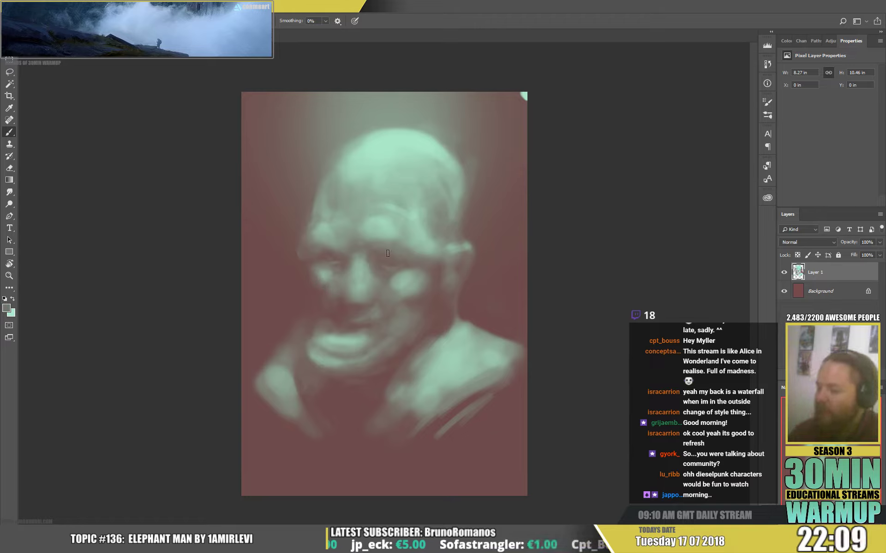
left_click(322, 282, "alt")
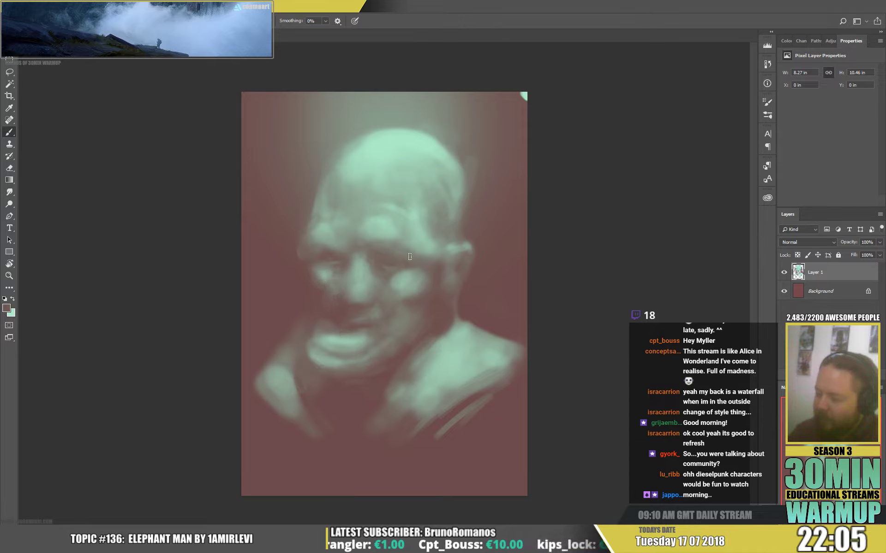
left_click(338, 301, "alt")
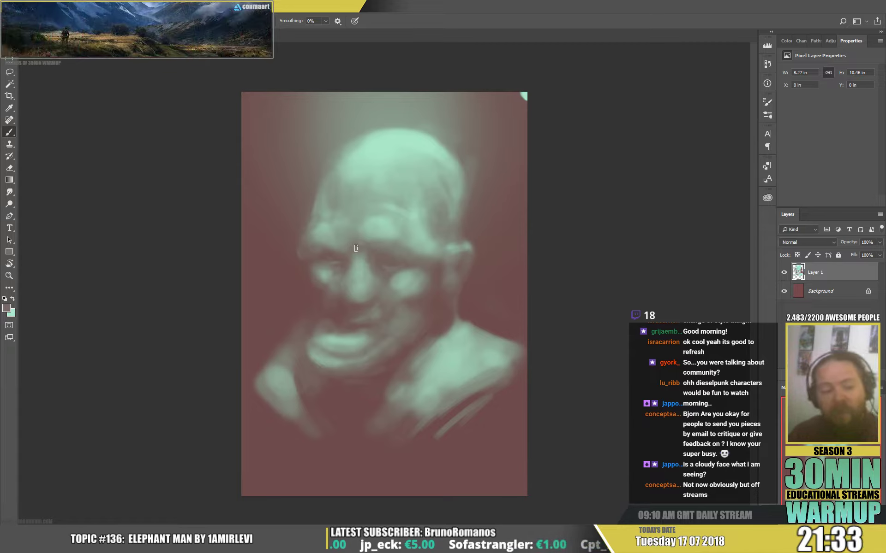
Shade the brow and forehead, alternating mint green, dark grey-brown and grey-pink cheek tones
left_click(401, 261, "alt")
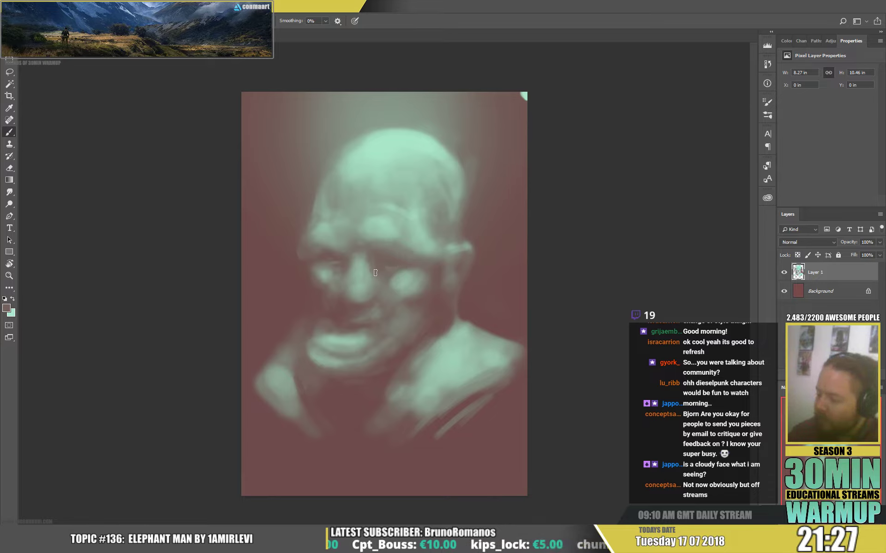
left_click(411, 270, "alt")
left_click(402, 265, "alt")
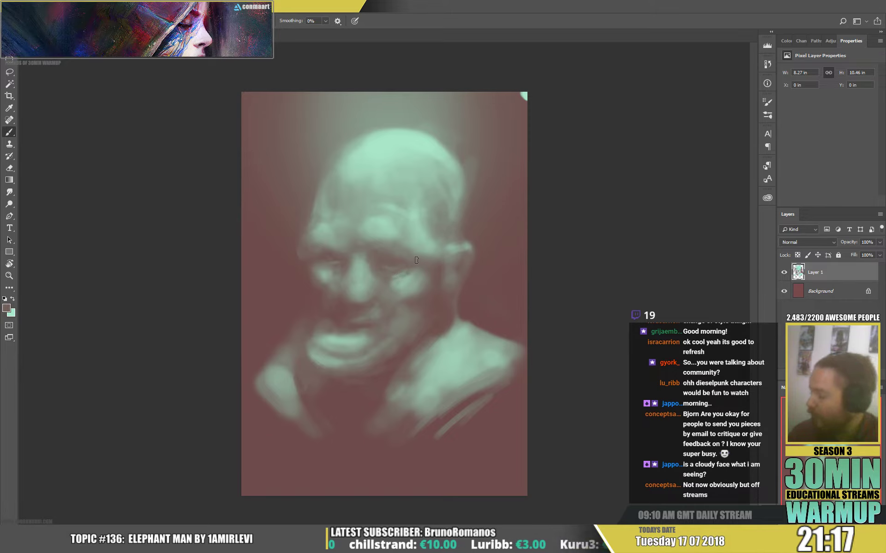
left_click(394, 240, "alt")
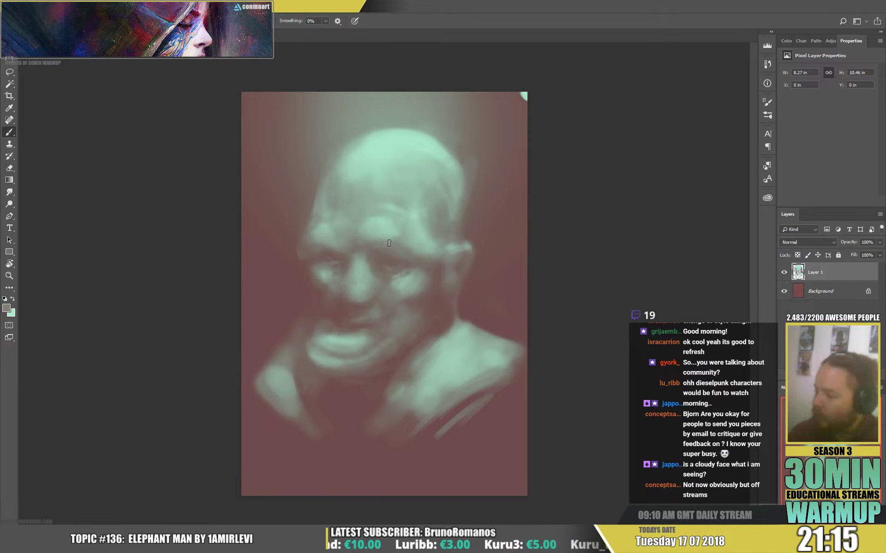
left_click(398, 226, "alt")
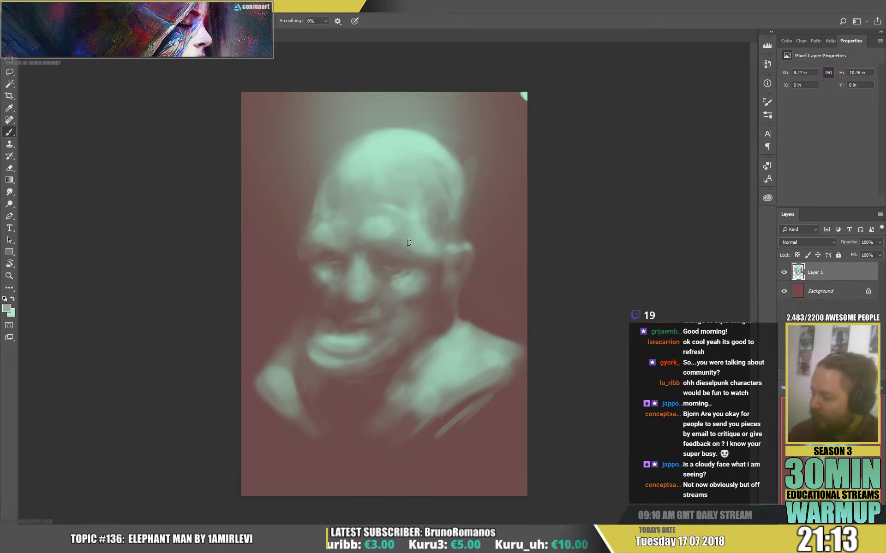
left_click(438, 285, "alt")
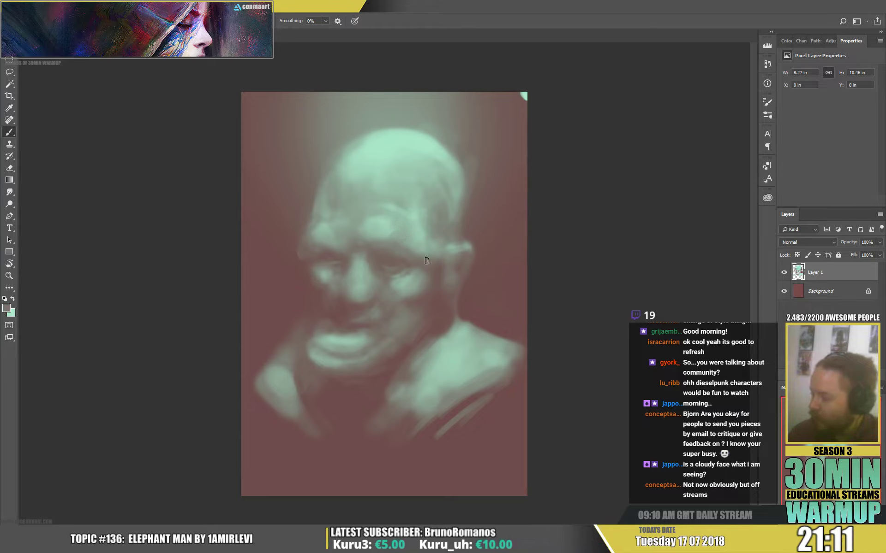
left_click(426, 228, "alt")
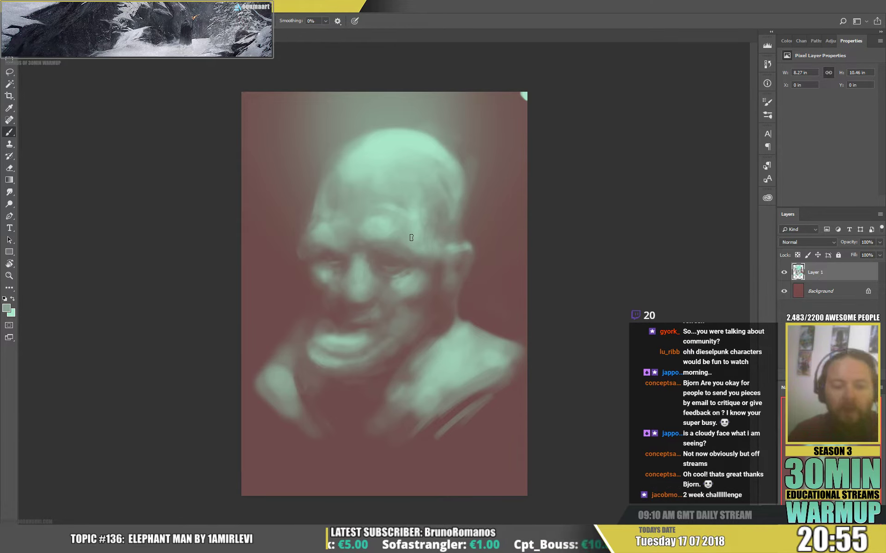
Drag the Brush Preset Size slider far left to shrink the brush from 300 px
key("alt")
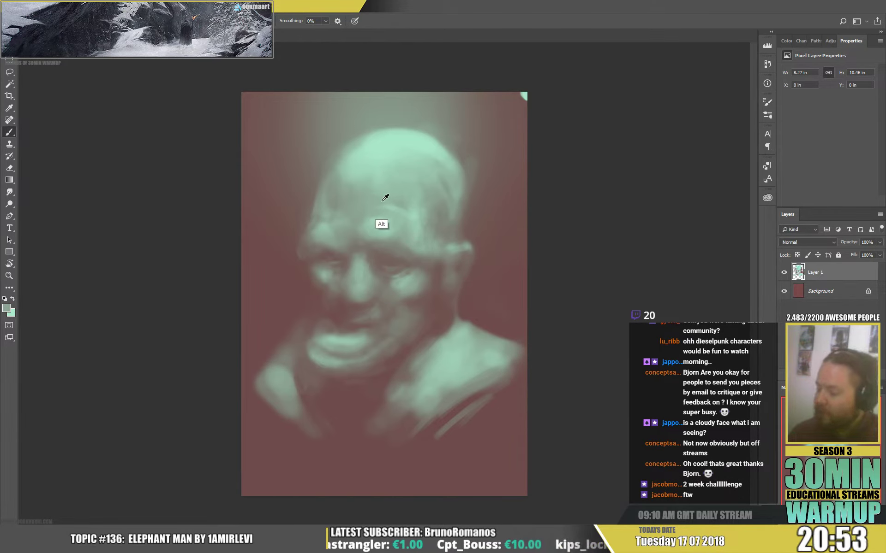
right_click(385, 197)
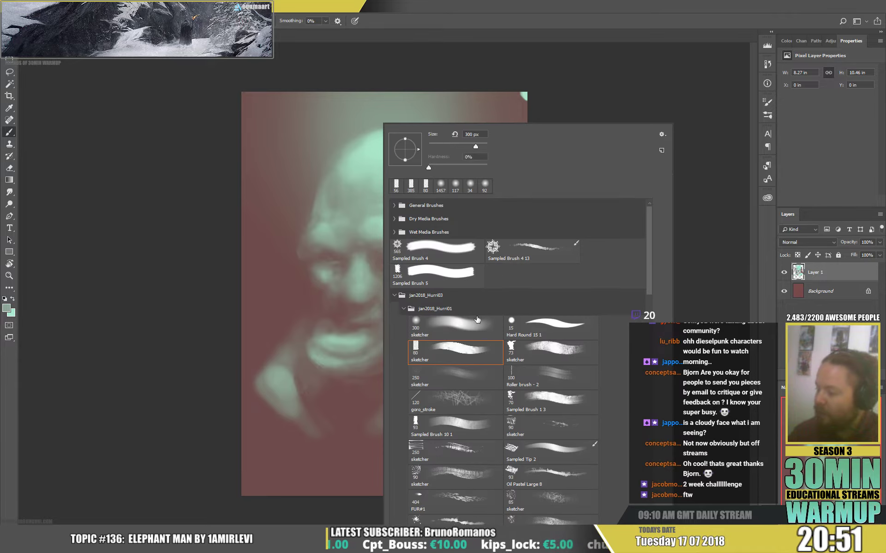
left_click_drag(475, 146, 447, 145)
left_click(306, 267, "alt")
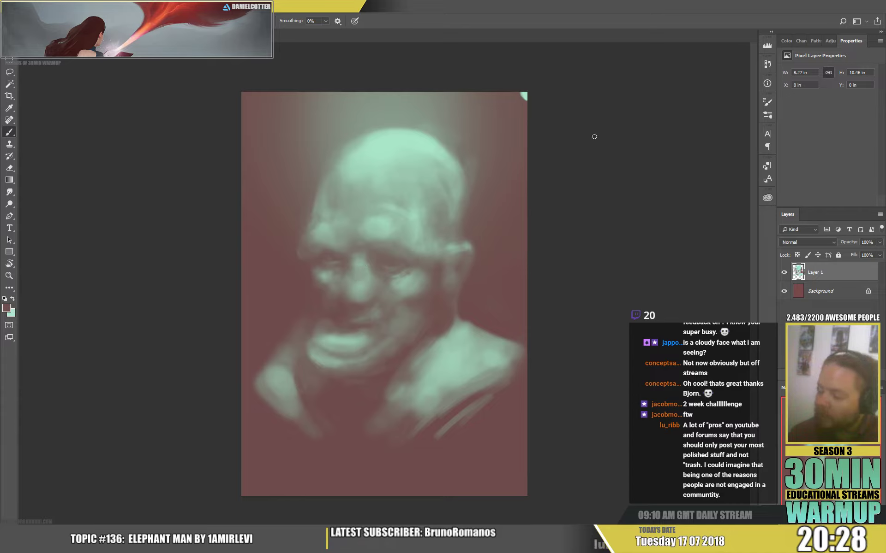
Paint small lumps across the forehead and brow with pale green and dark reddish-grey
left_click(362, 225, "alt")
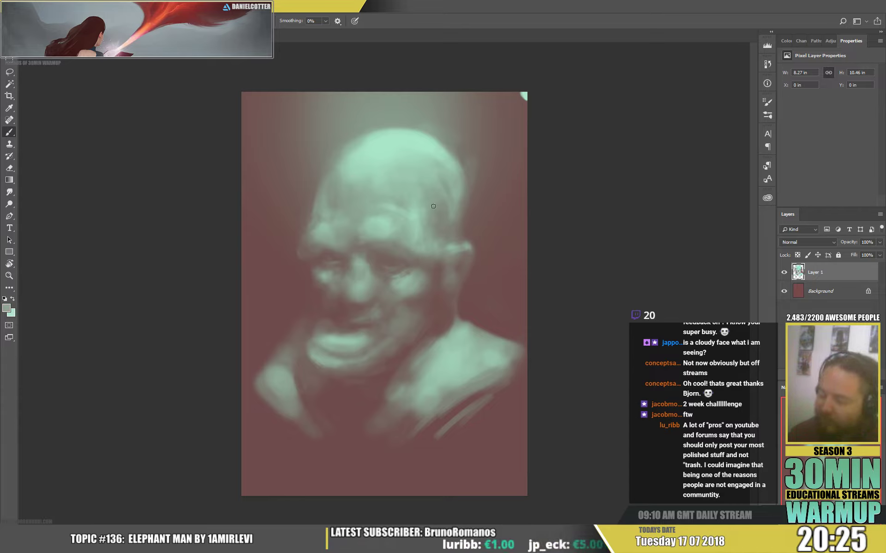
left_click(353, 245, "alt")
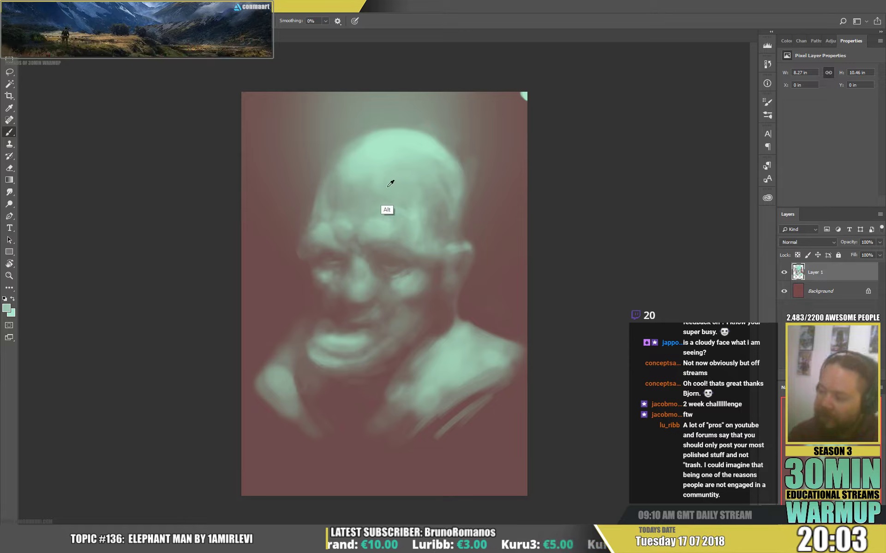
key("alt")
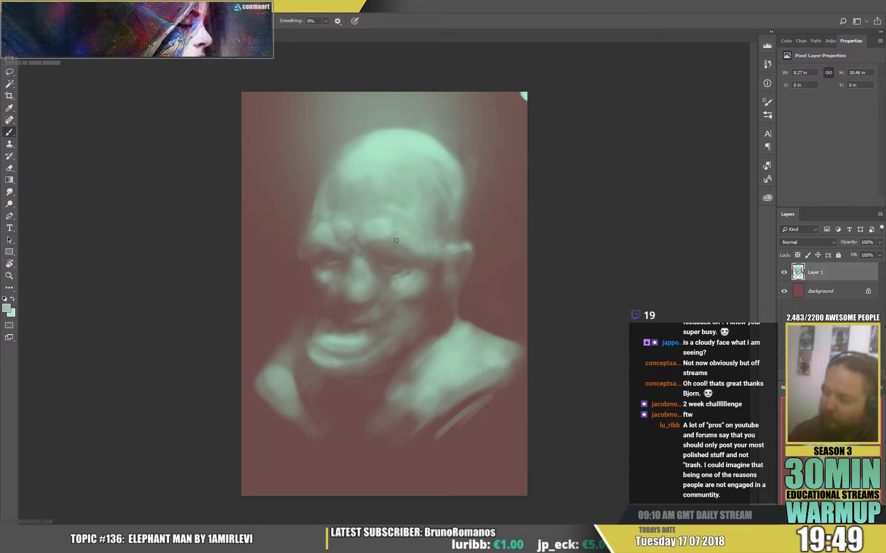
left_click(420, 254, "alt")
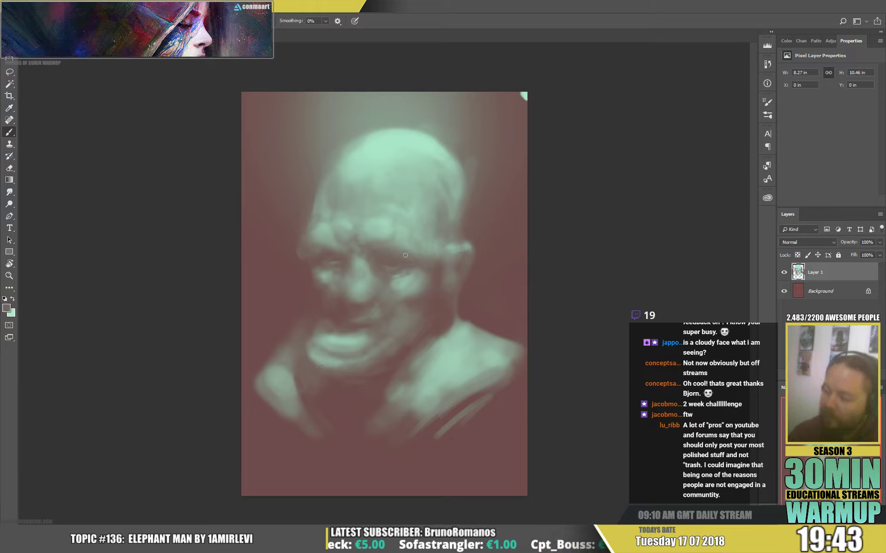
Check the brush size and paint forehead bumps in mint green
right_click(425, 253)
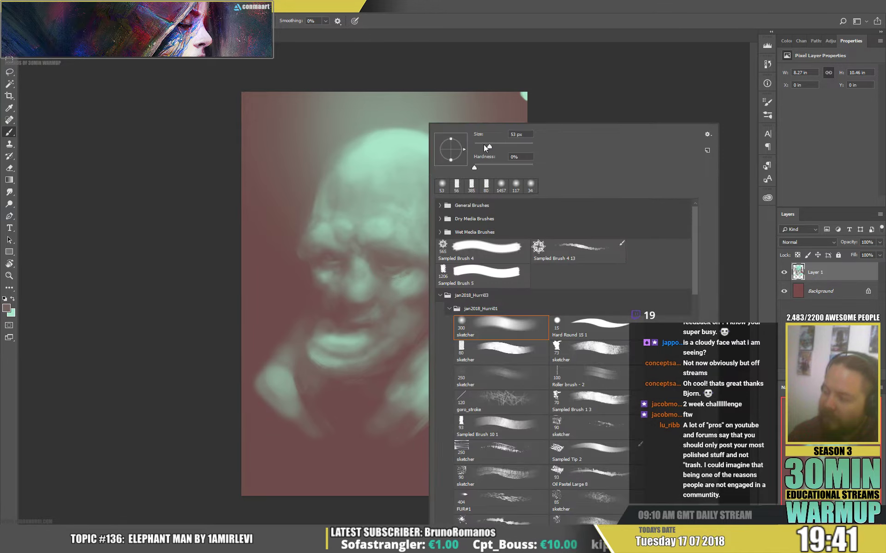
left_click(400, 237, "alt")
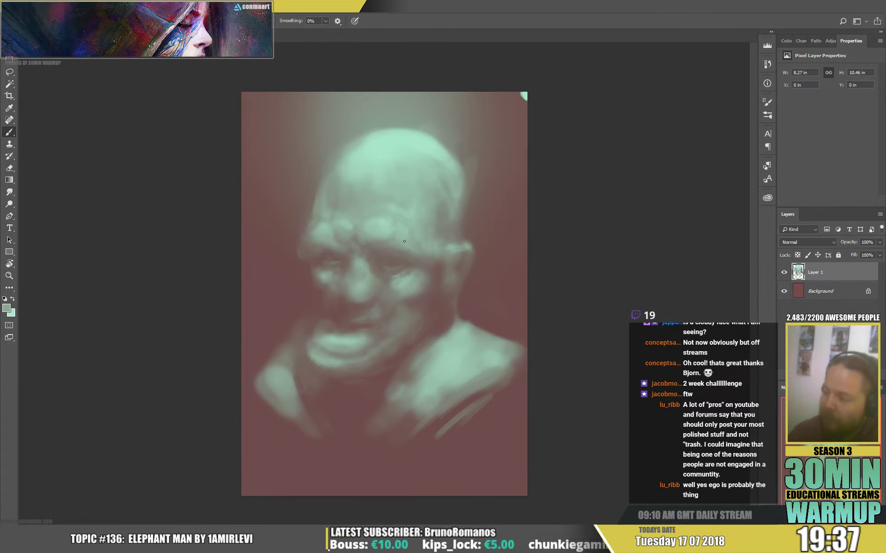
right_click(412, 124)
left_click(388, 276)
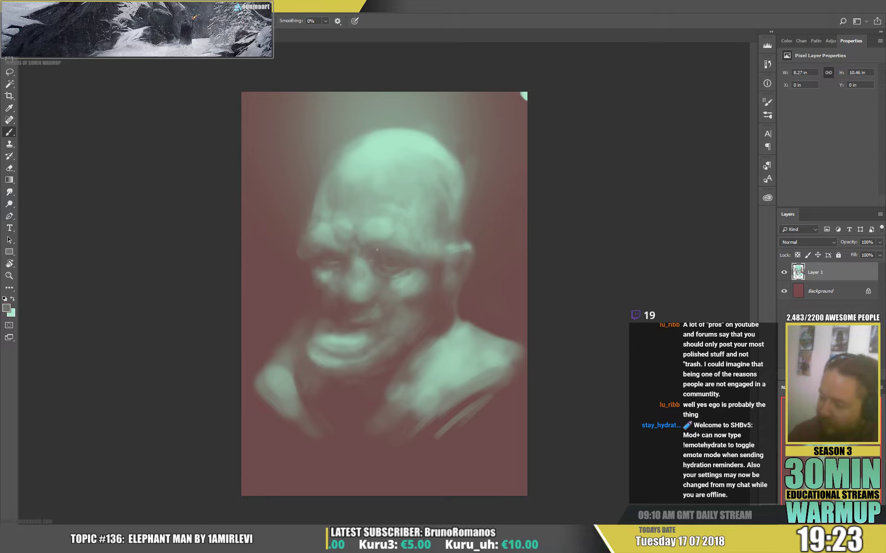
Paint bumps around the eyes and nose with light green, deepening the shadows with dark reddish tones
left_click(377, 270, "alt")
left_click(375, 262, "alt")
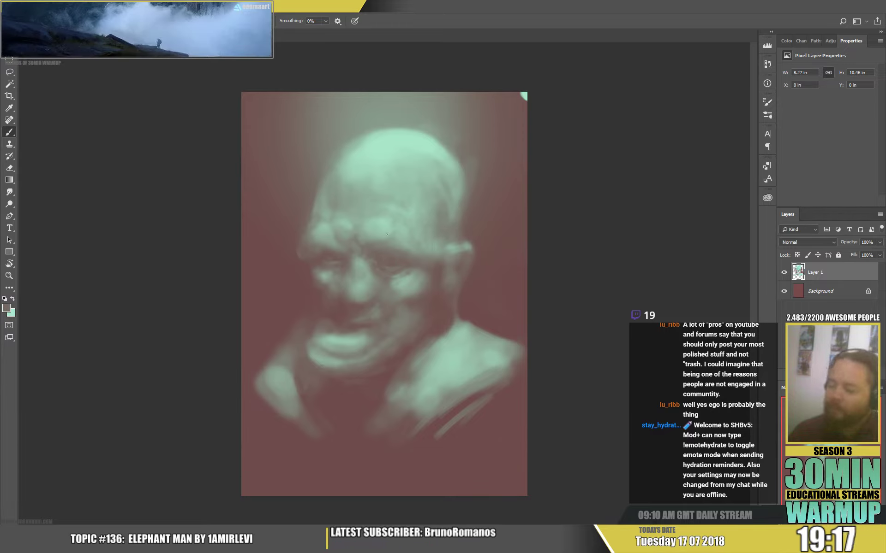
left_click(370, 295, "alt")
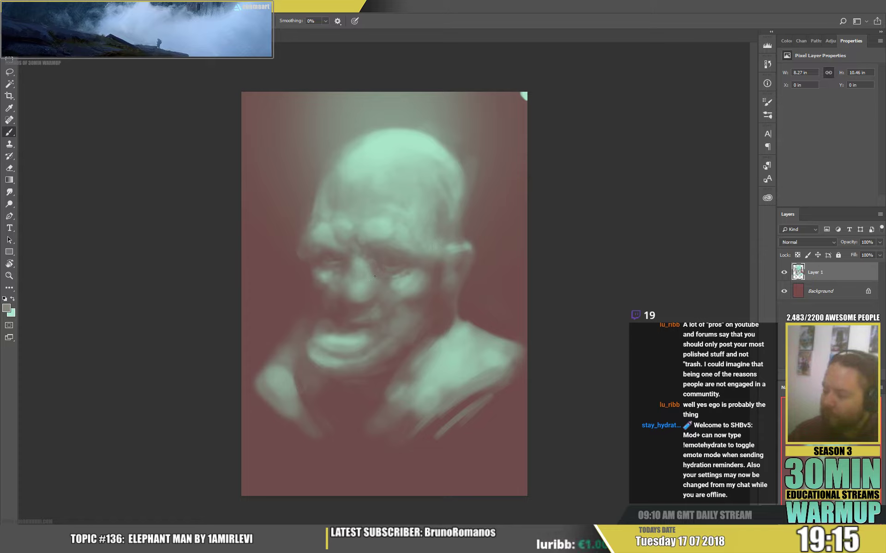
key("alt")
left_click(386, 286, "alt")
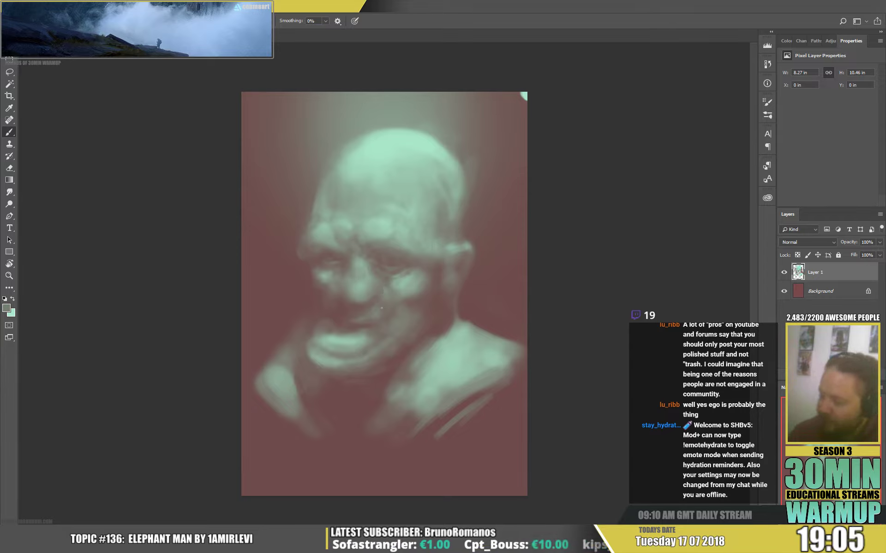
key("alt")
left_click(356, 315, "alt")
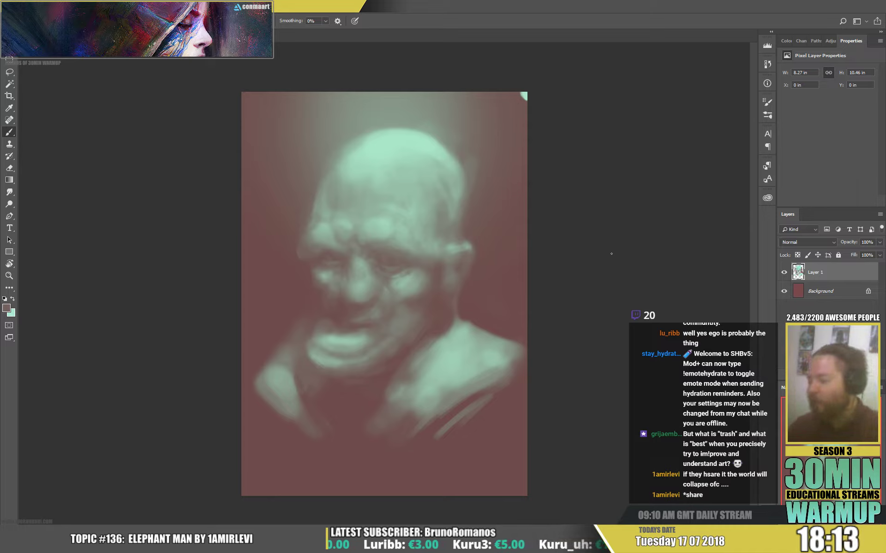
Switch to the Sampled Brush 1 3 preset
right_click(476, 216)
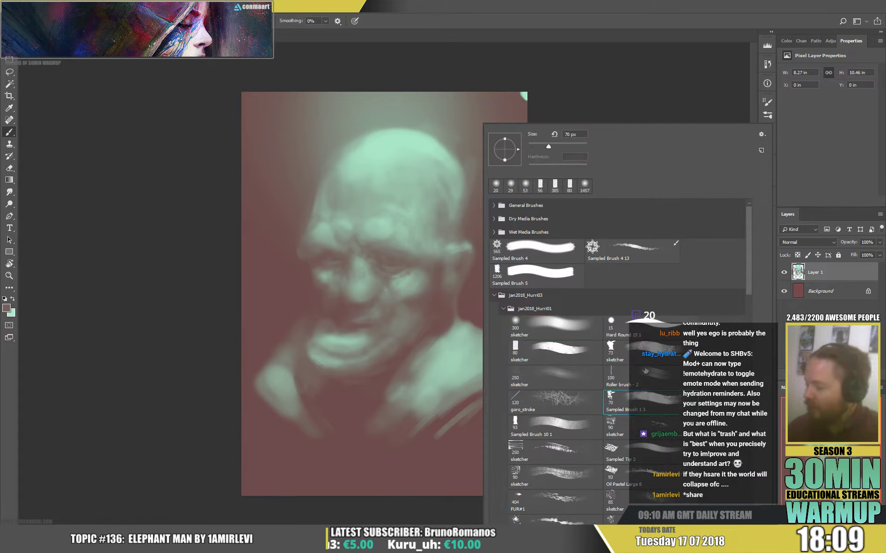
left_click(674, 406)
left_click(457, 238)
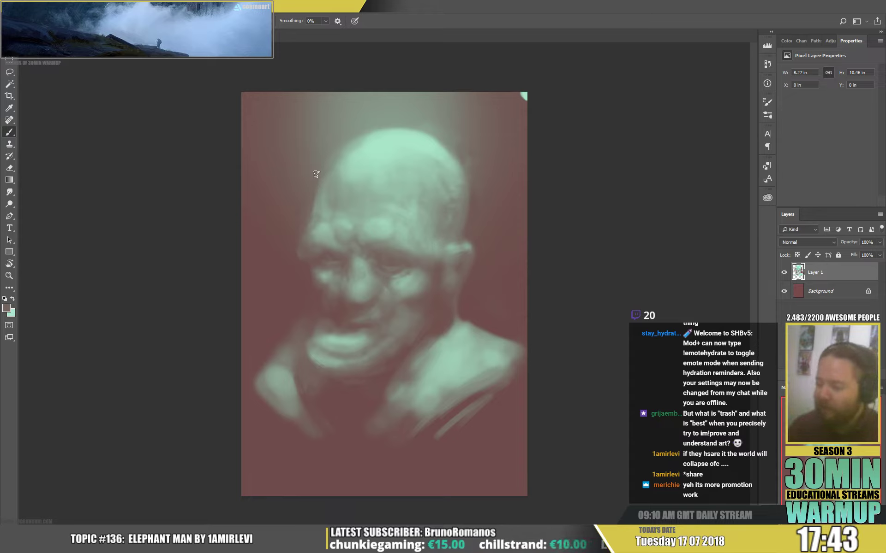
Paint textured lumps on the mouth and cheeks with face colours and dark red-brown
left_click(314, 213, "alt")
left_click(317, 212, "alt")
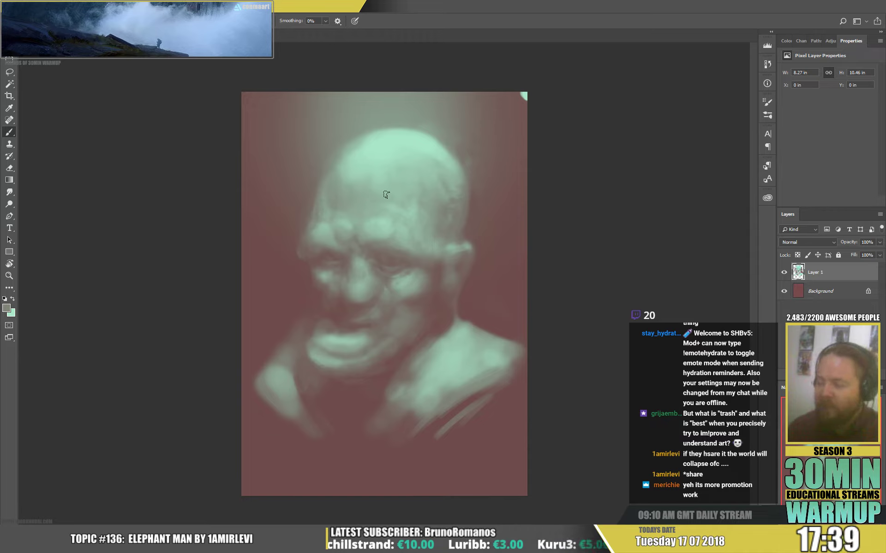
left_click(298, 292, "alt")
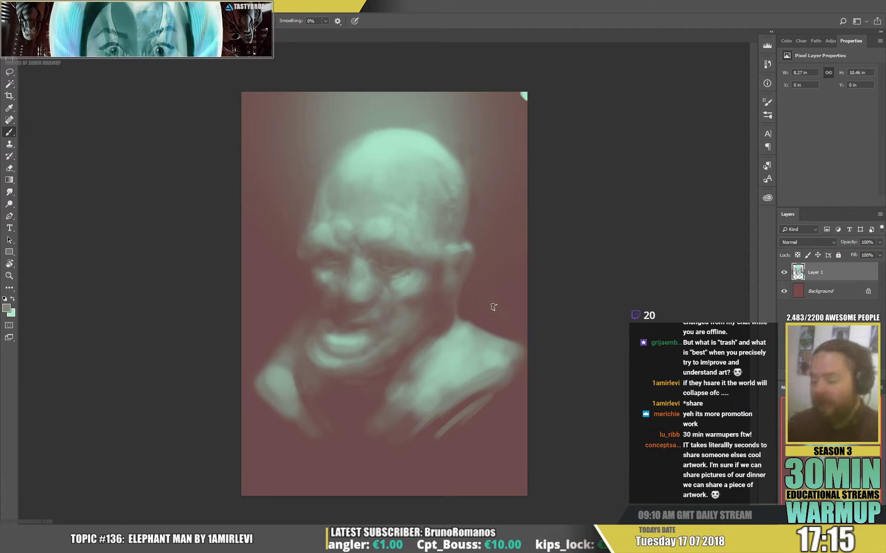
right_click(323, 353, "alt")
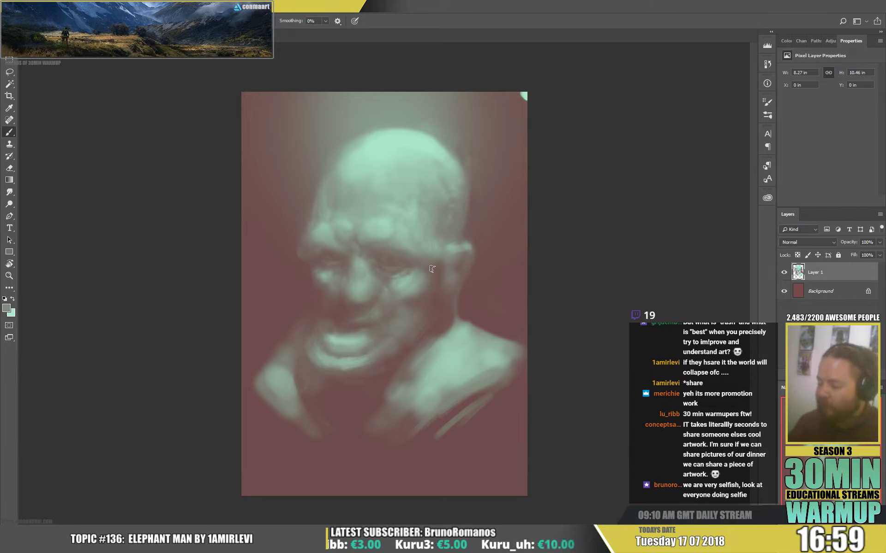
right_click(401, 329, "alt")
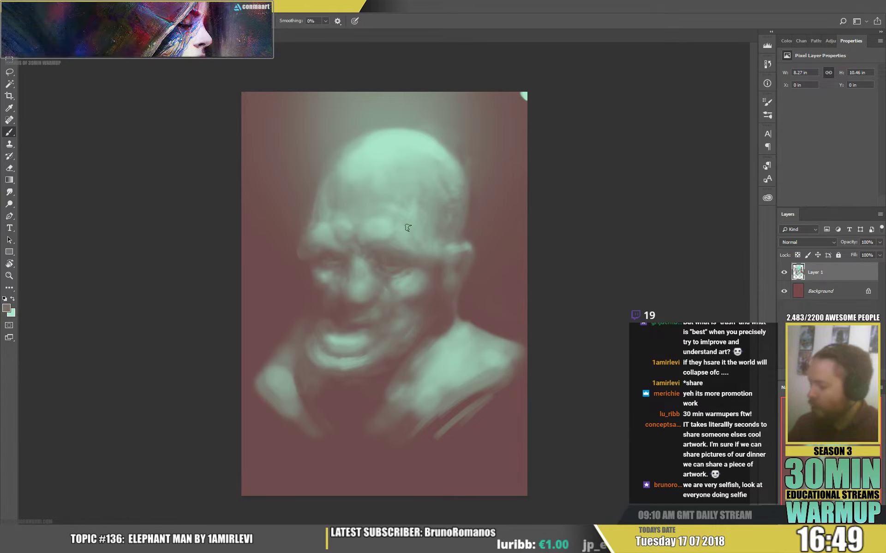
Soften the face and mouth with colours sampled from the face and mouth area
left_click(315, 328, "alt")
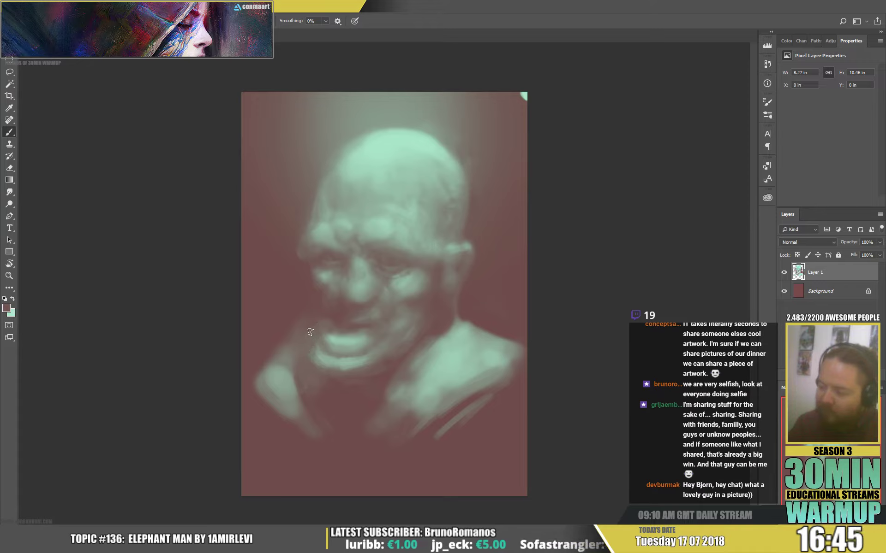
left_click(308, 347, "alt")
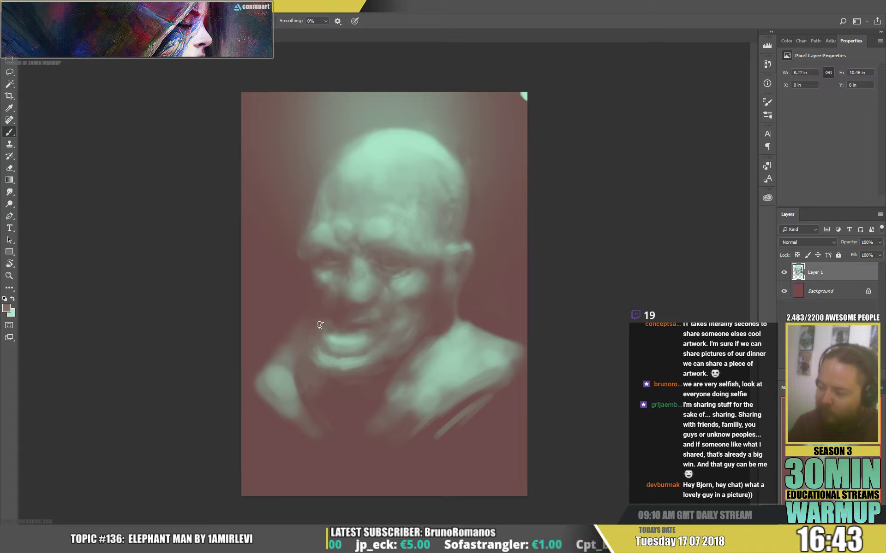
left_click(325, 329, "alt")
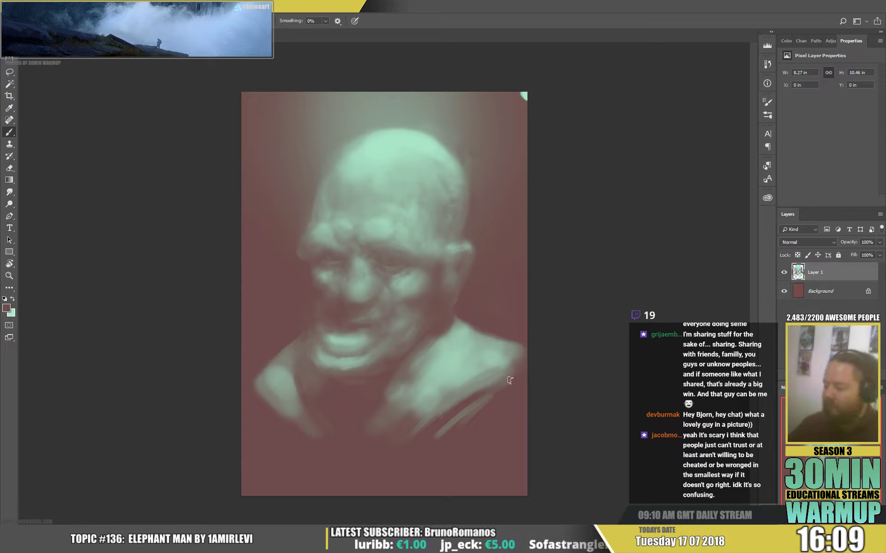
Add a faint stroke below the shoulders near the bottom of the figure
mouse_move(486, 393)
left_mouse_down()
mouse_move(388, 469)
mouse_move(419, 433)
mouse_move(537, 377)
mouse_move(409, 447)
left_mouse_up()
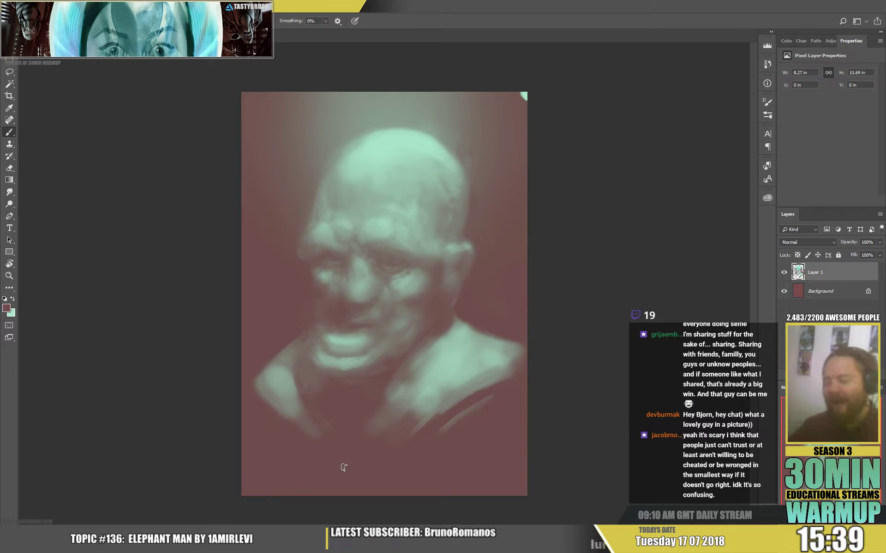
Paint mint green and reddish-brown around the ear, adjusting the brush size
key("alt")
left_click(406, 242, "alt")
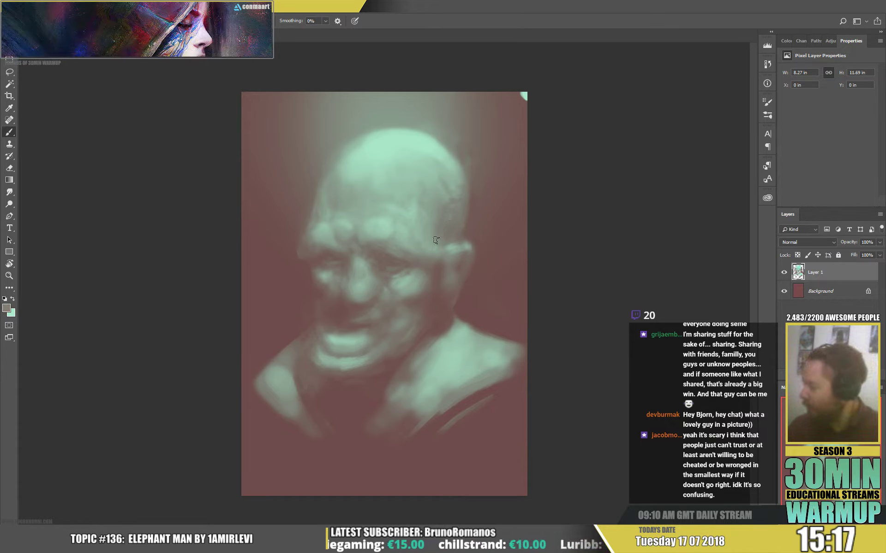
left_click(464, 259, "alt")
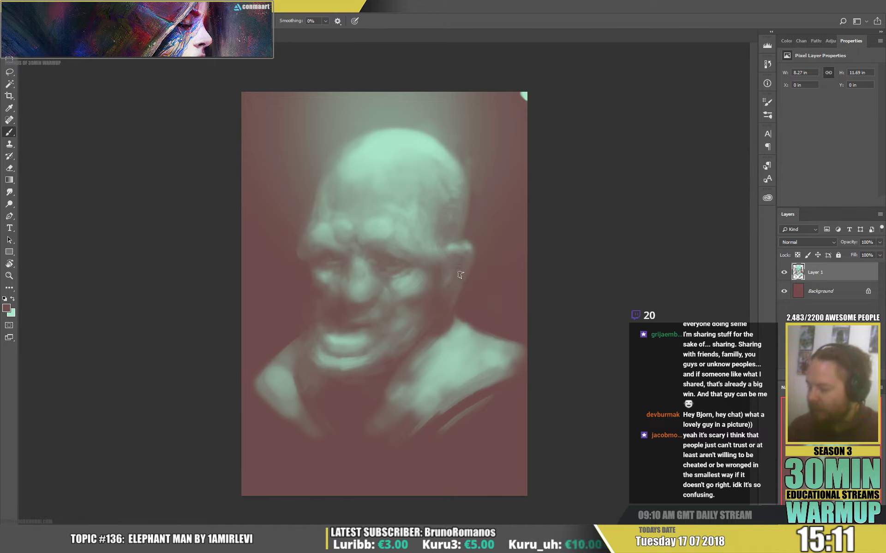
right_click(482, 279)
left_click(568, 112)
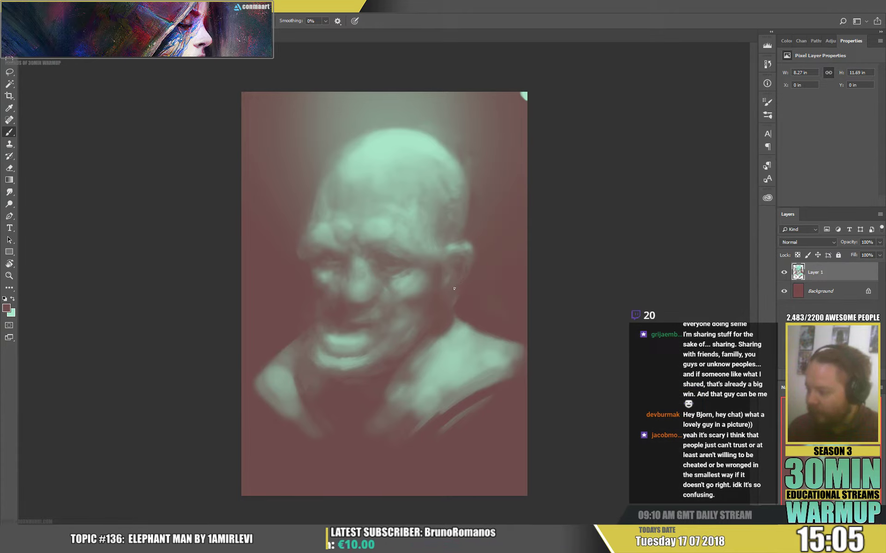
Model the ear and cheek with teal and lighter teal tones sampled from the face
left_click(454, 245, "alt")
left_click(467, 247, "alt")
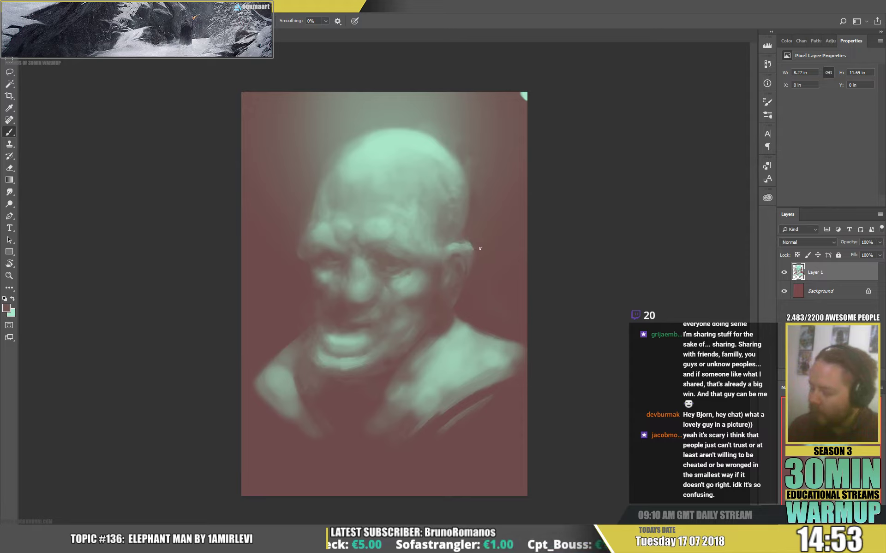
left_click(463, 250, "alt")
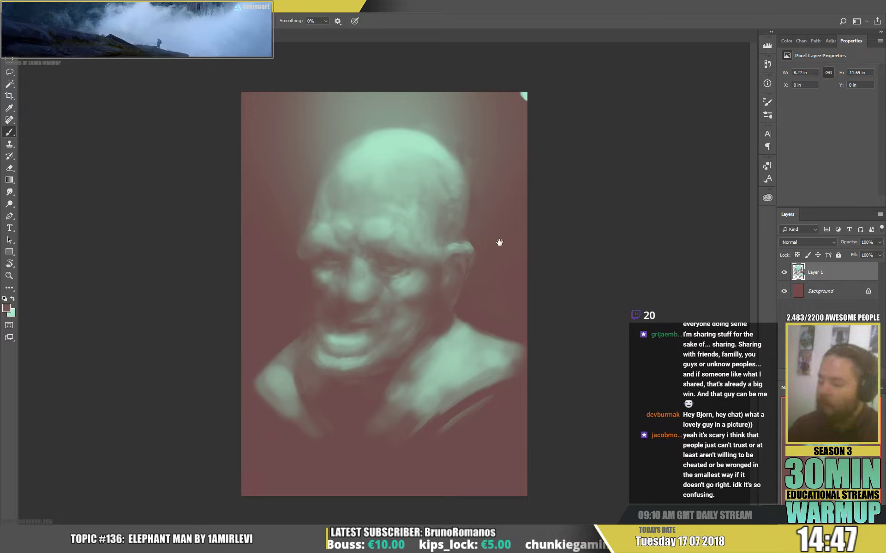
key("alt")
key("alt")
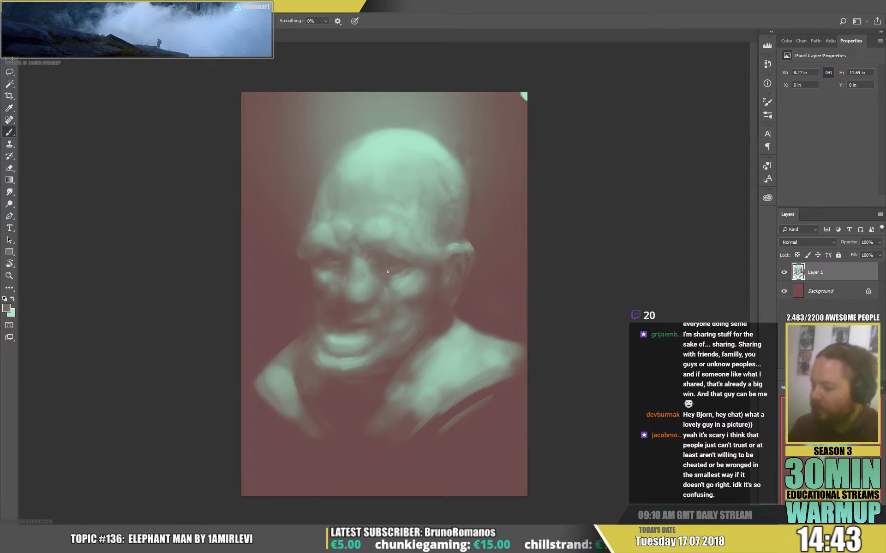
left_click(396, 272, "alt")
left_click(399, 273, "alt")
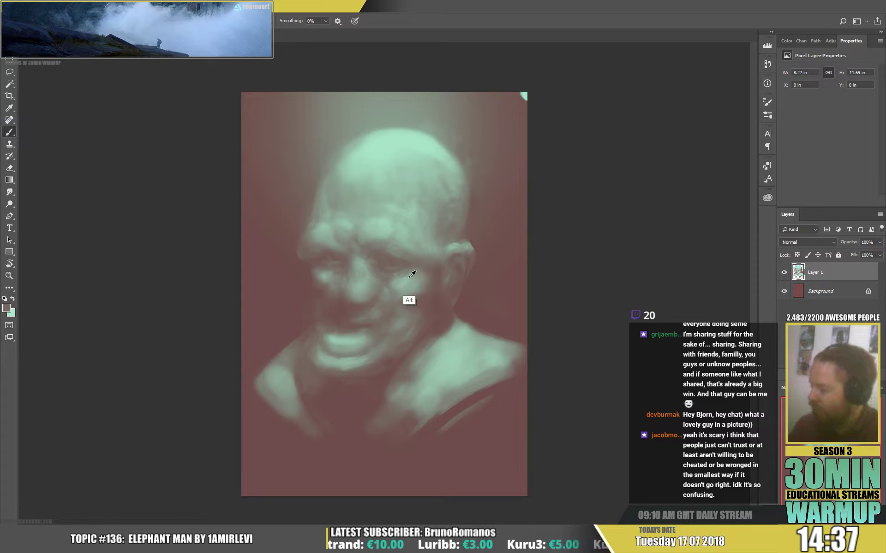
left_click(410, 276, "alt")
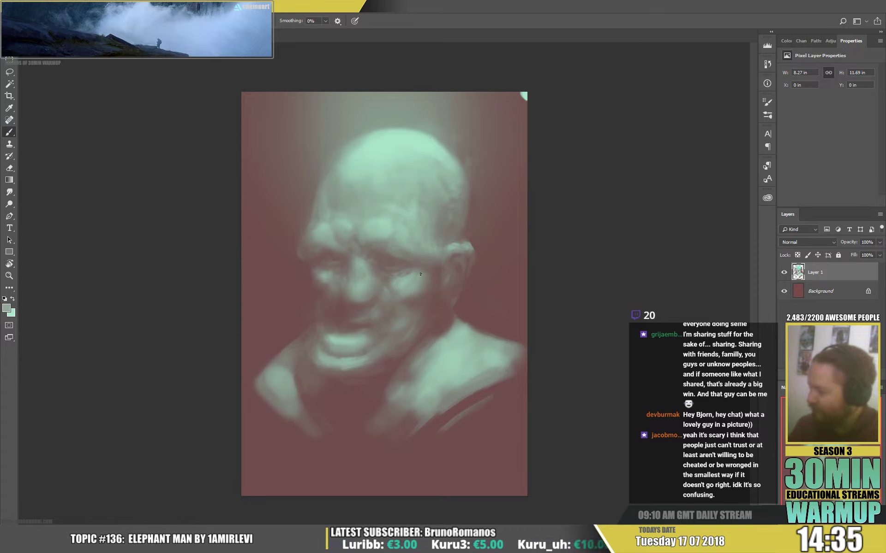
Deepen the cheek shadows with darker face tones and the background's dark red
key("alt")
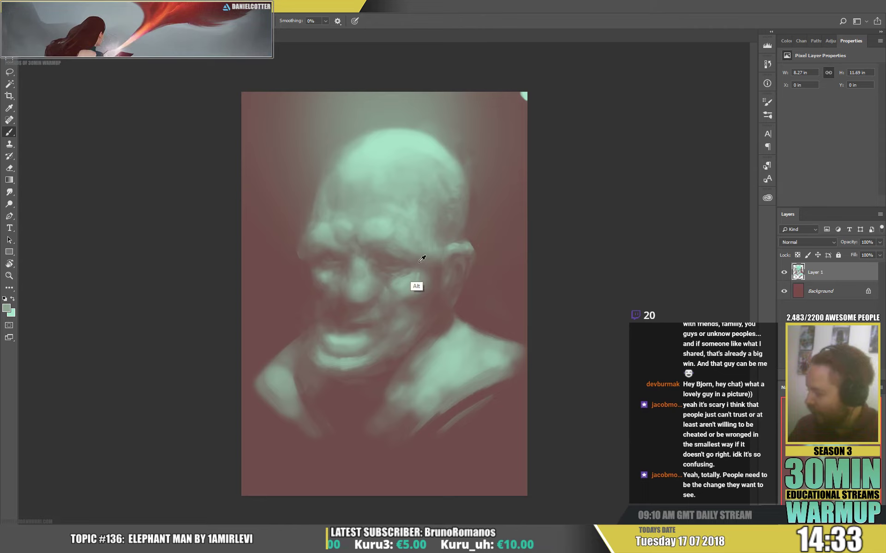
left_click(394, 290, "alt")
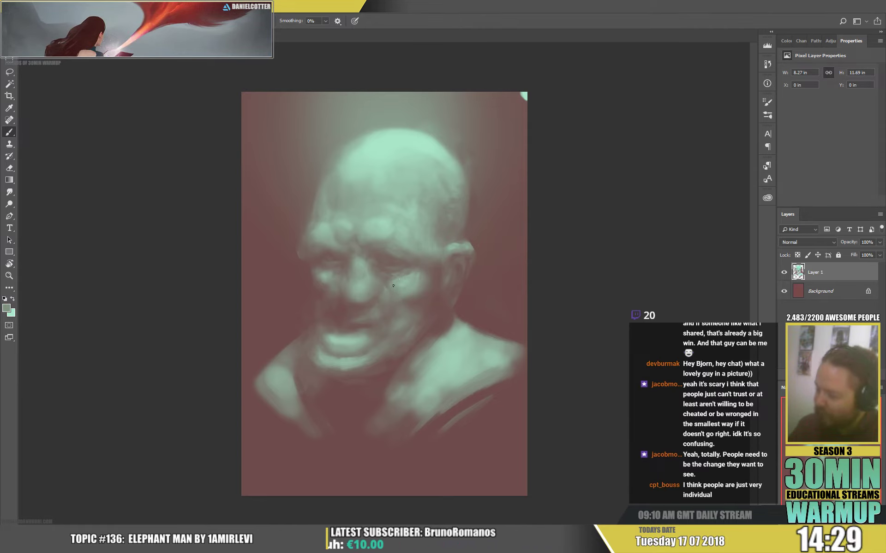
left_click(401, 283, "alt")
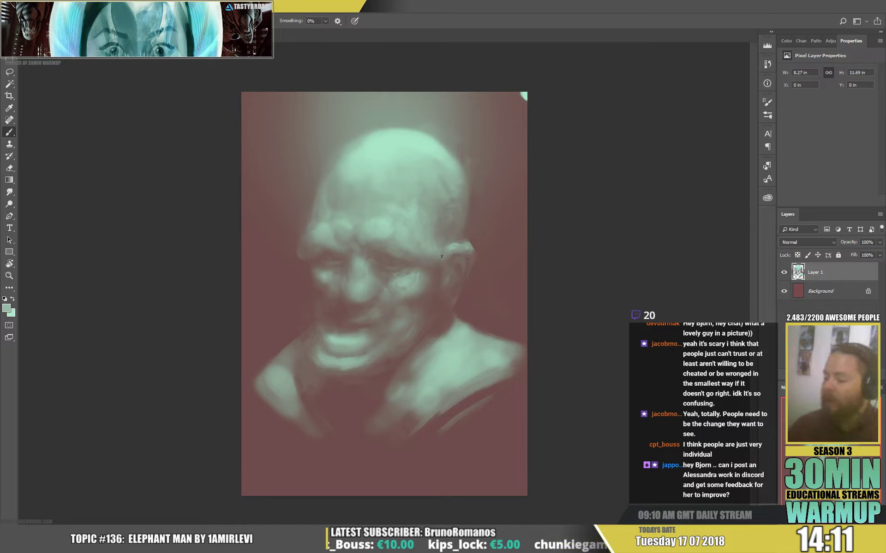
left_click(414, 270, "alt")
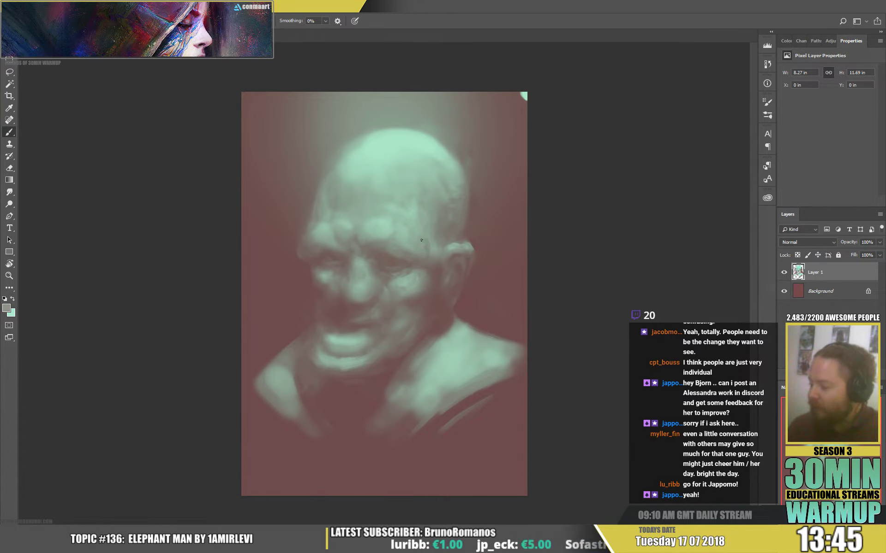
Paint beside the ear and along the brow with dark red, grey-green and light mint
key("alt")
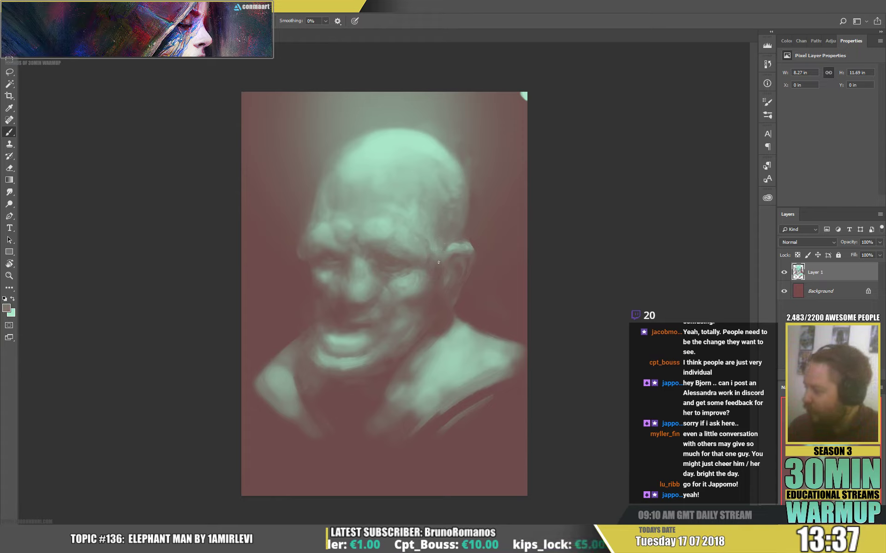
left_click(443, 246, "alt")
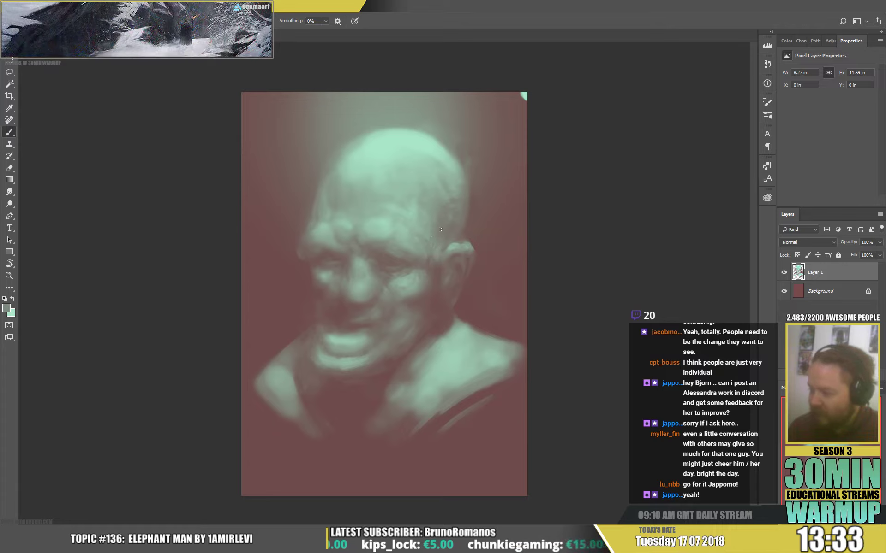
left_click(300, 261, "alt")
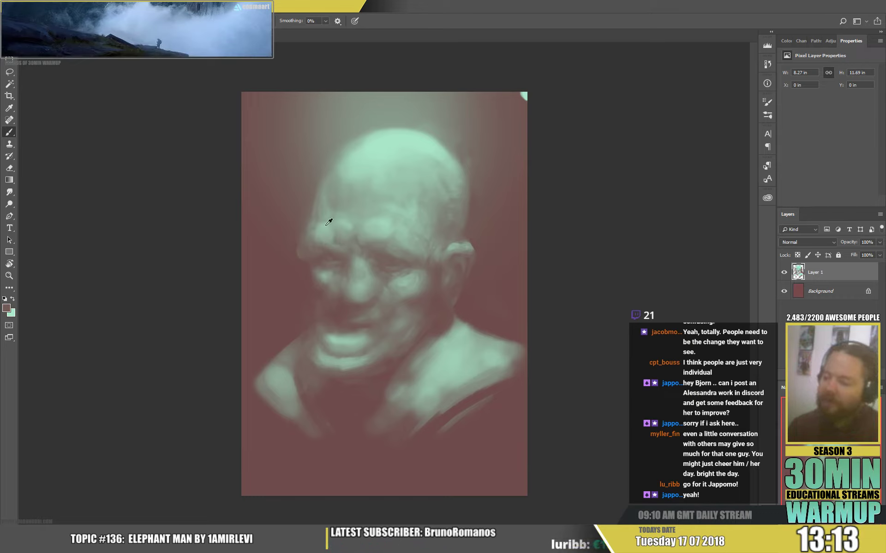
left_click(325, 242, "alt")
left_click(330, 226, "alt")
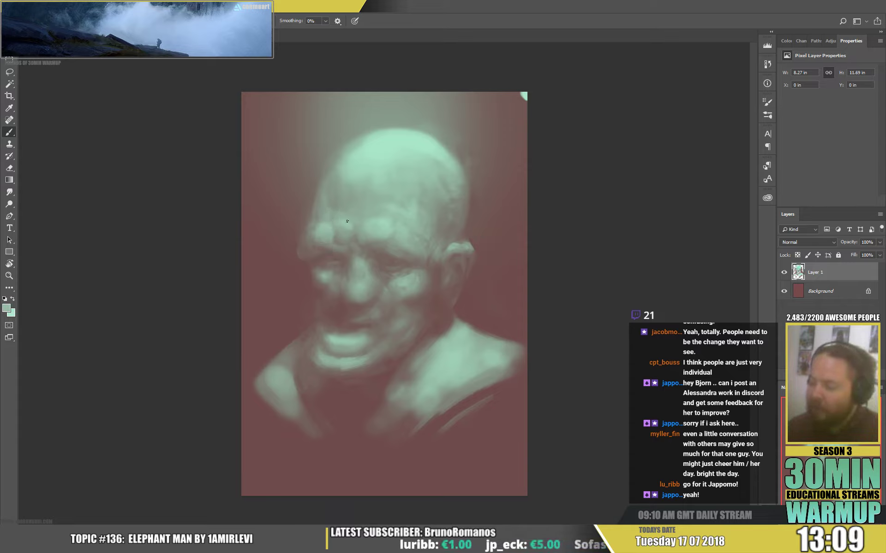
left_click(347, 229, "alt")
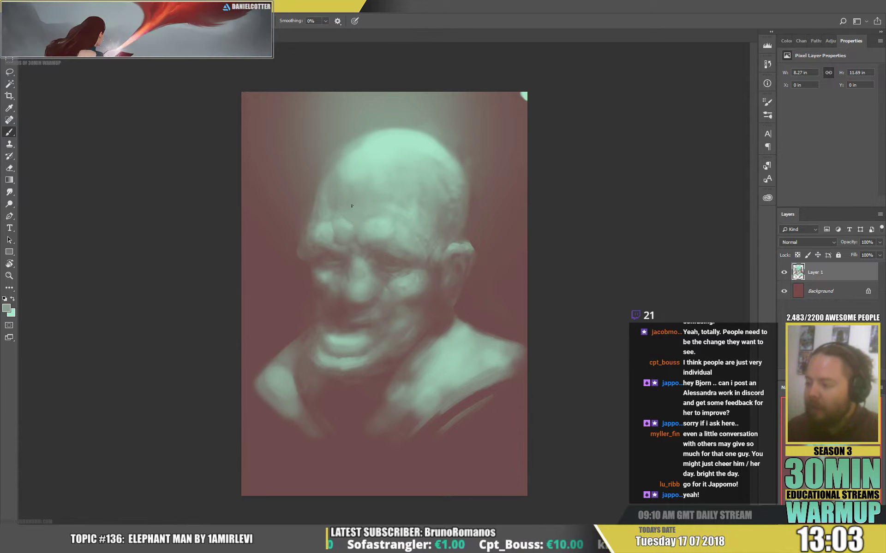
Resize the brush, brighten the forehead with lighter tones and shade the mouth
right_click(371, 124)
left_click(335, 197)
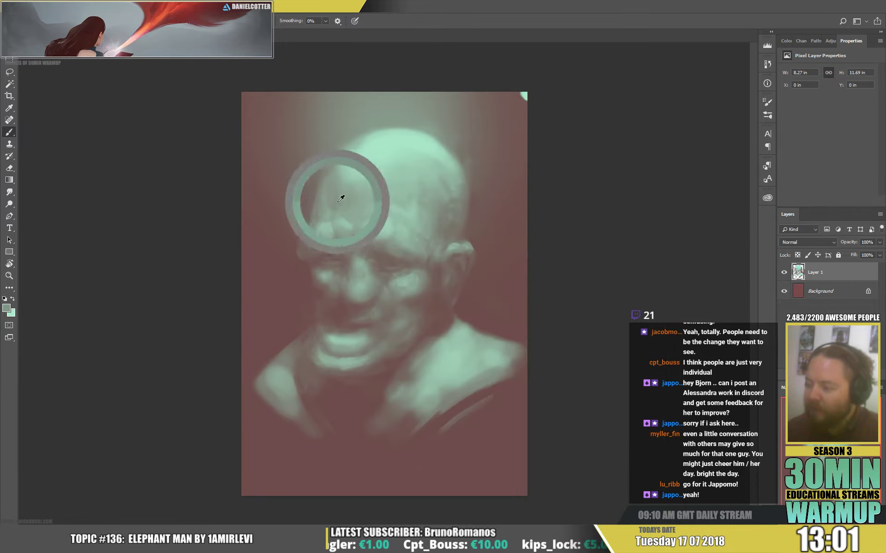
left_click(346, 185, "alt")
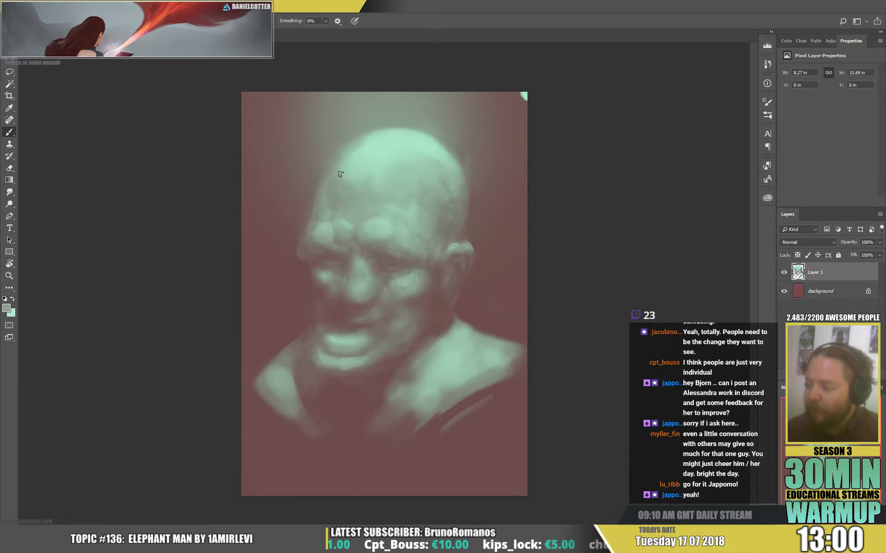
left_click(362, 179, "alt")
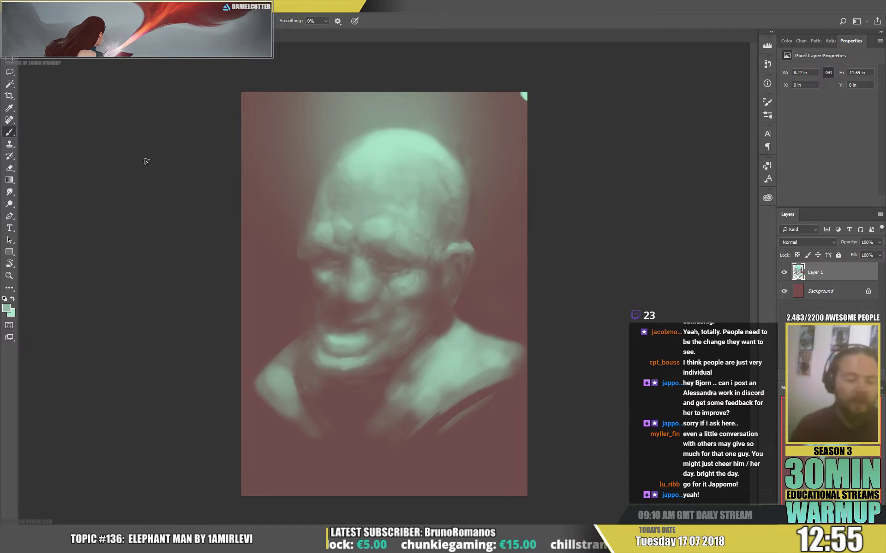
left_click(342, 331, "alt")
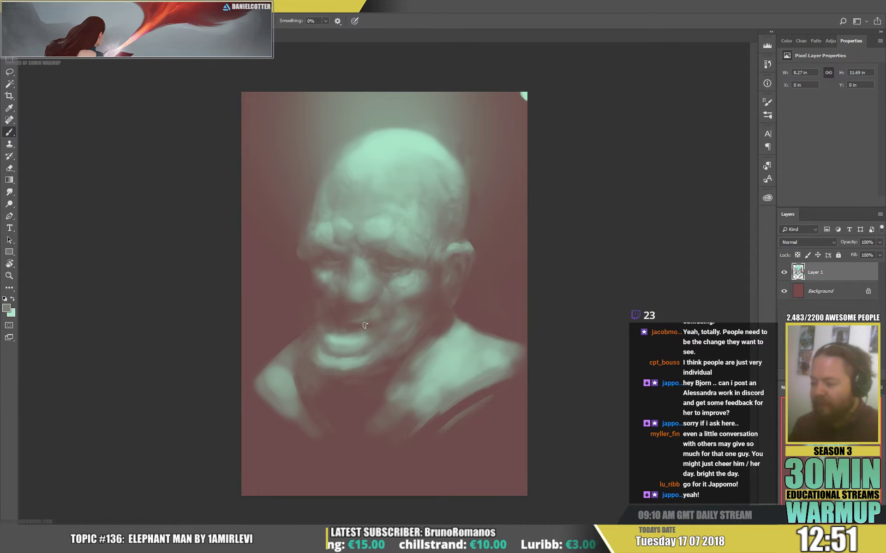
right_click(369, 125)
key("Return")
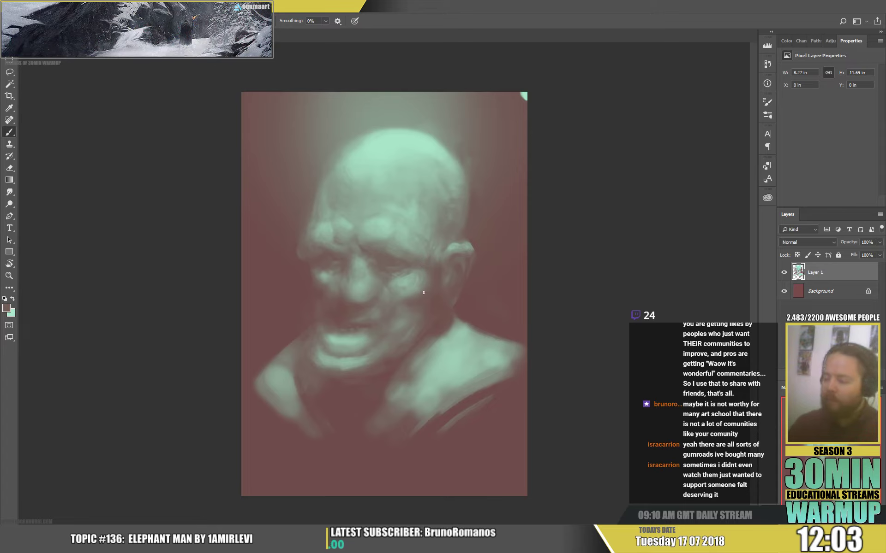
Sample a cheek colour to keep sculpting the right cheek and jaw with light and shadow
left_click(409, 311, "alt")
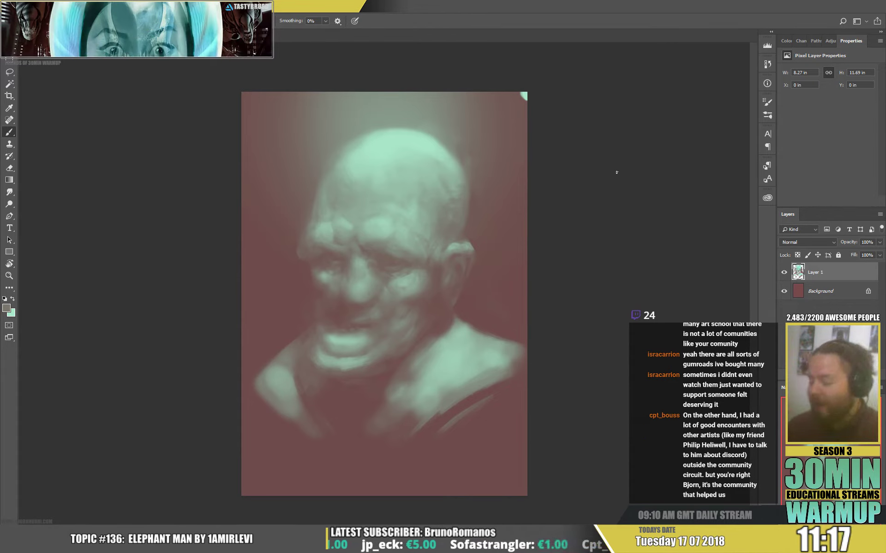
Sample the maroon face shadow, then the mint green from the shoulder as the paint colour
left_click(302, 312, "alt")
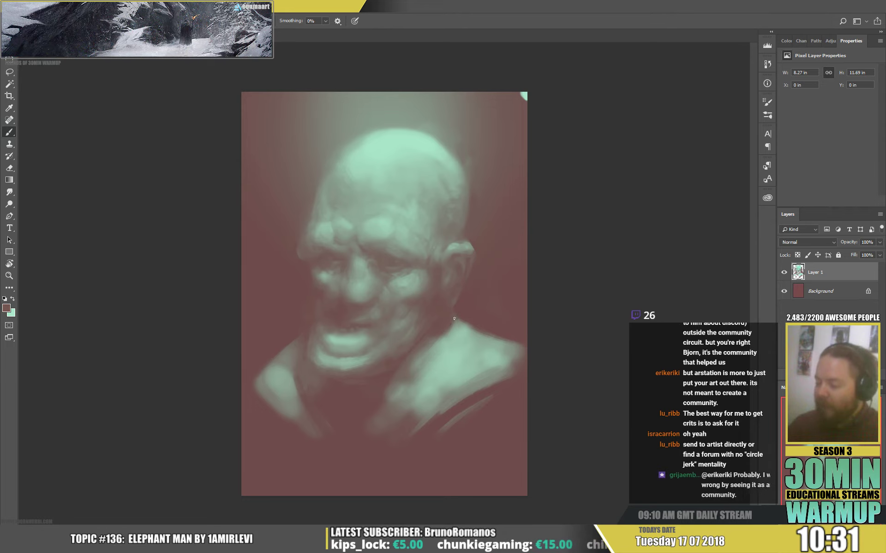
left_click(448, 346, "alt")
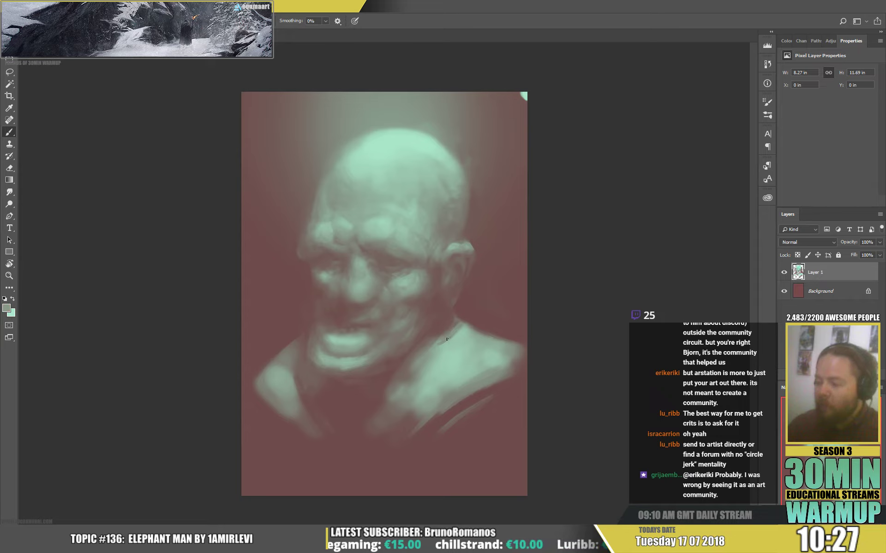
Set the brush size to 67 px
right_click(463, 323)
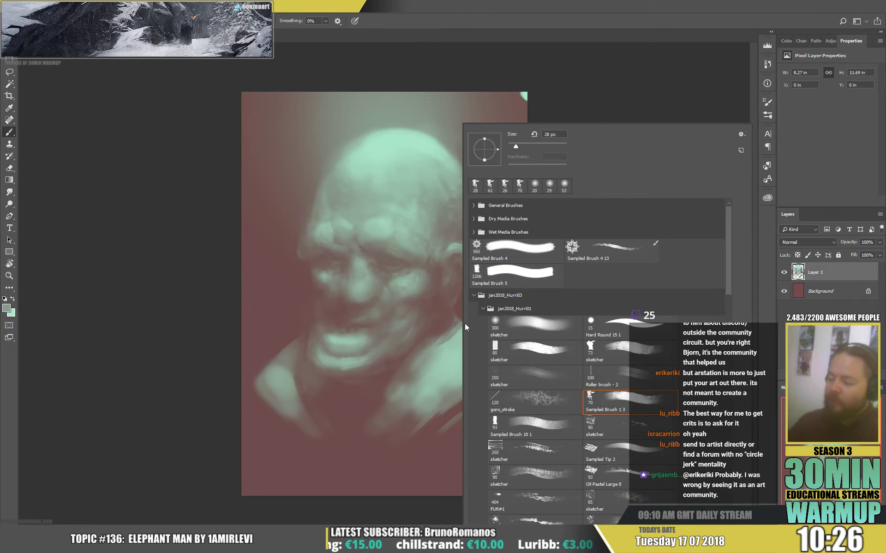
left_click(575, 97)
right_click(582, 102)
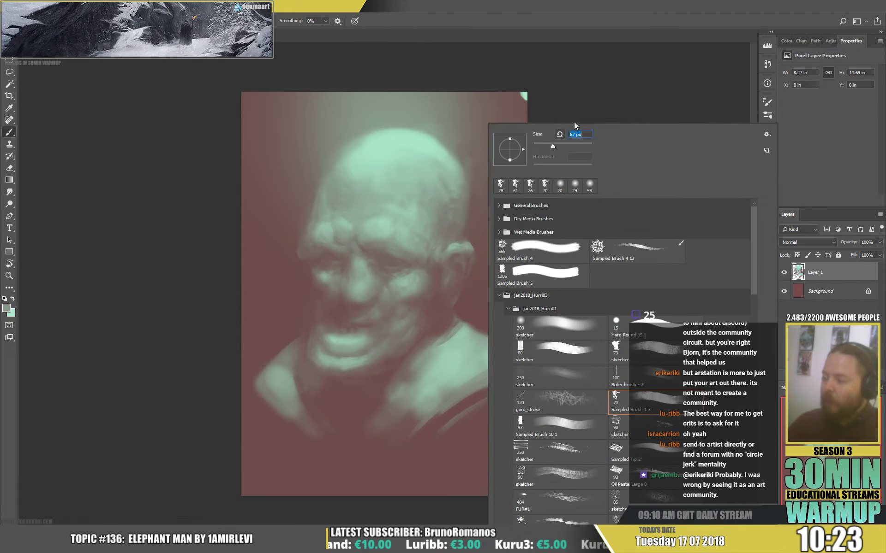
key("Return")
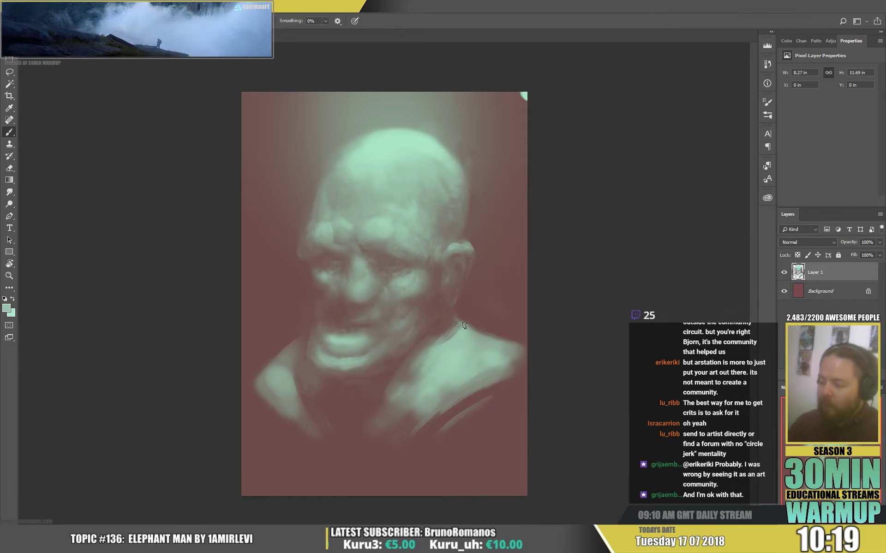
Swap the paint colours, then sample a darker greyish tone from the face
left_click(478, 331, "alt")
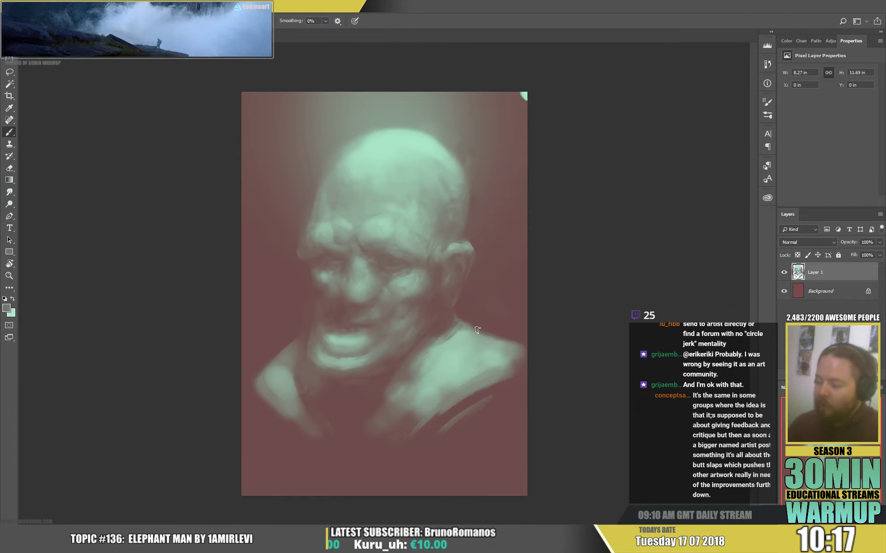
left_click(468, 332, "alt")
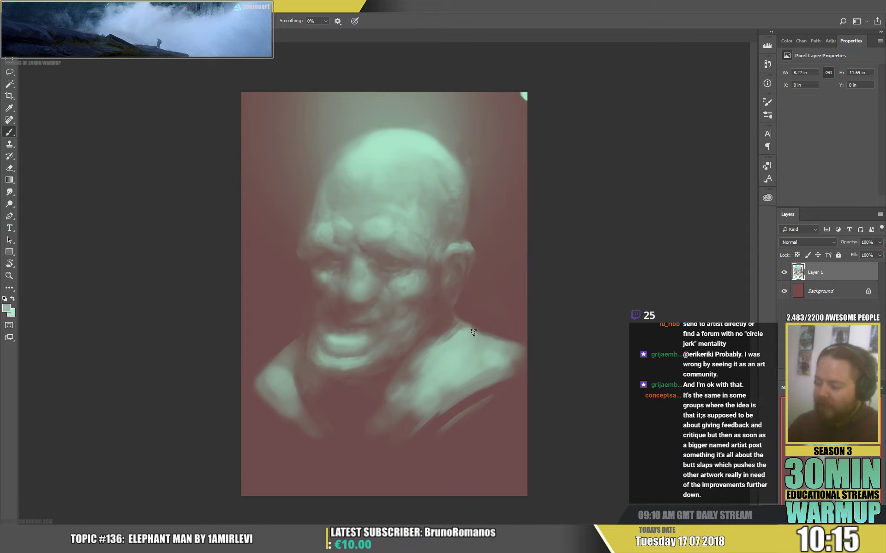
left_click(477, 327, "alt")
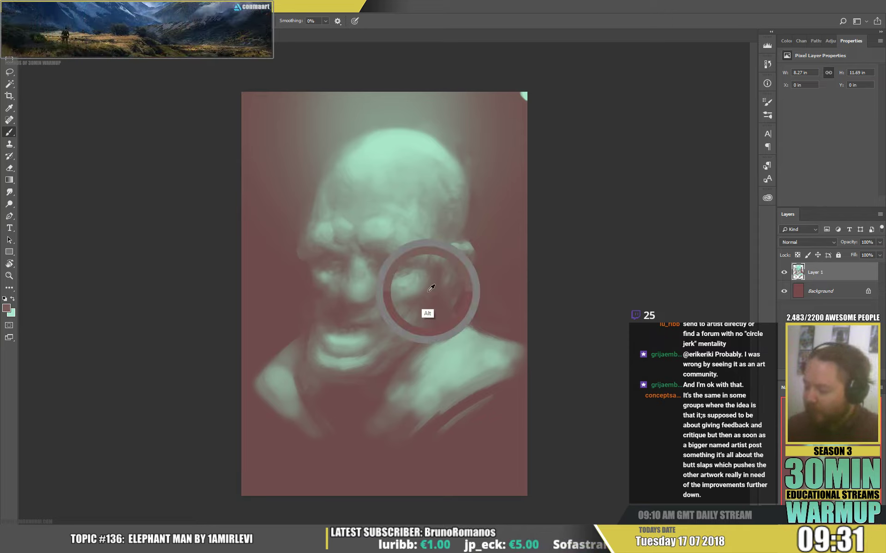
left_click(428, 274, "alt")
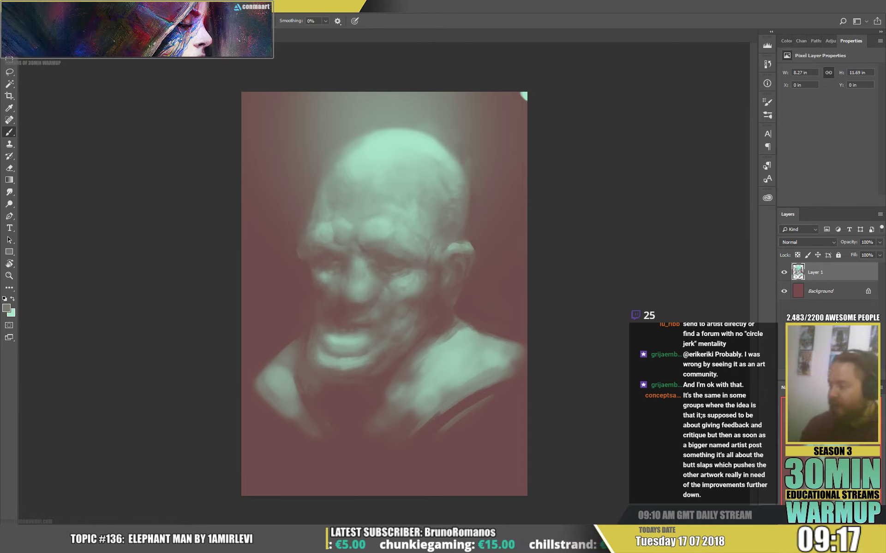
On a new layer, paint thin mint hair arcs over the head with a 9 px brush
key("ctrl+shift+alt+n")
left_click(357, 153, "alt")
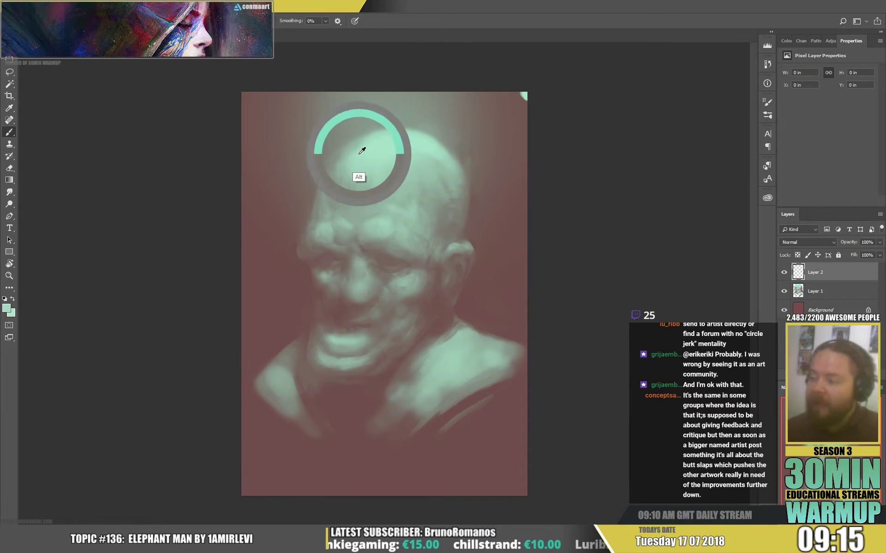
right_click(374, 158)
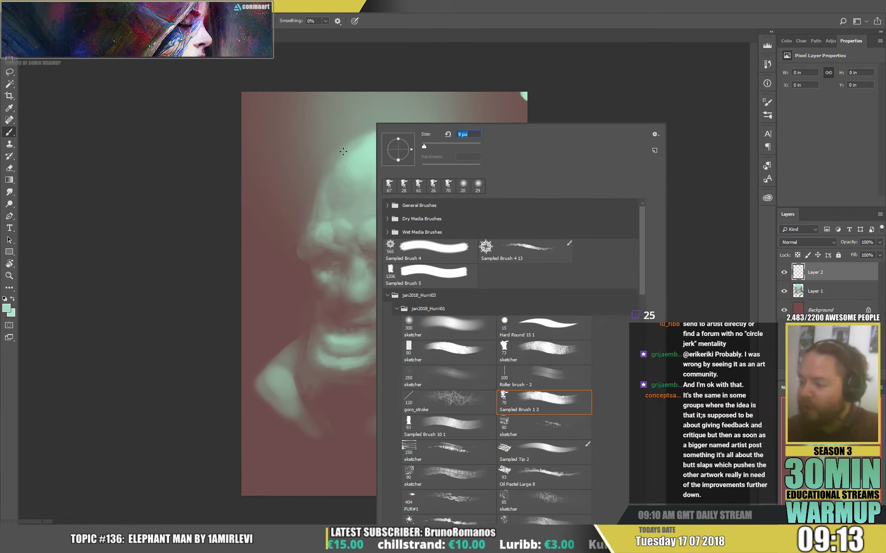
left_click(331, 169)
left_click_drag(324, 163, 350, 148)
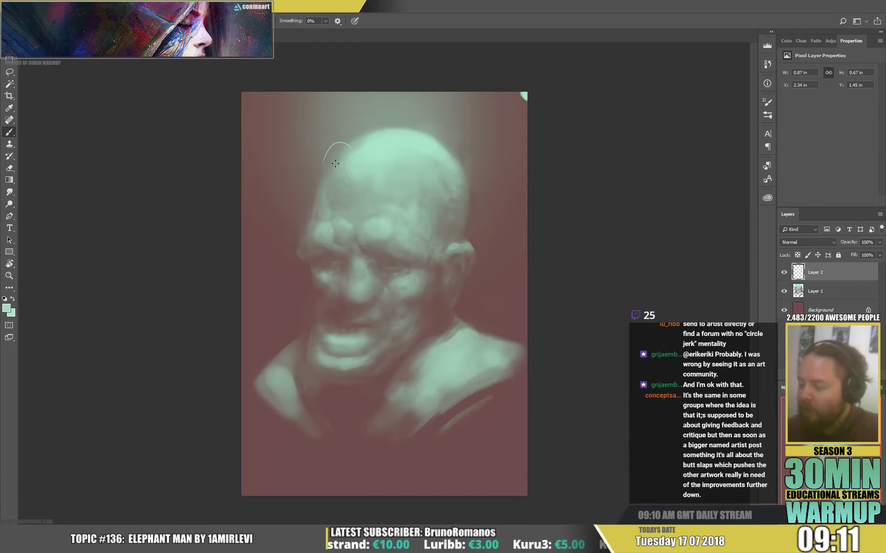
mouse_move(314, 189)
left_mouse_down()
mouse_move(323, 193)
mouse_move(309, 205)
left_mouse_up()
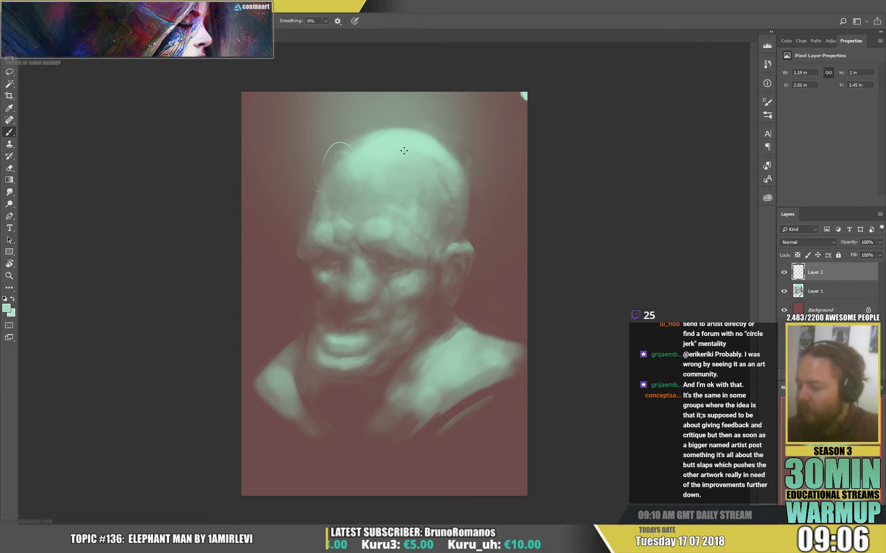
mouse_move(381, 128)
left_mouse_down()
mouse_move(406, 125)
mouse_move(438, 153)
left_mouse_up()
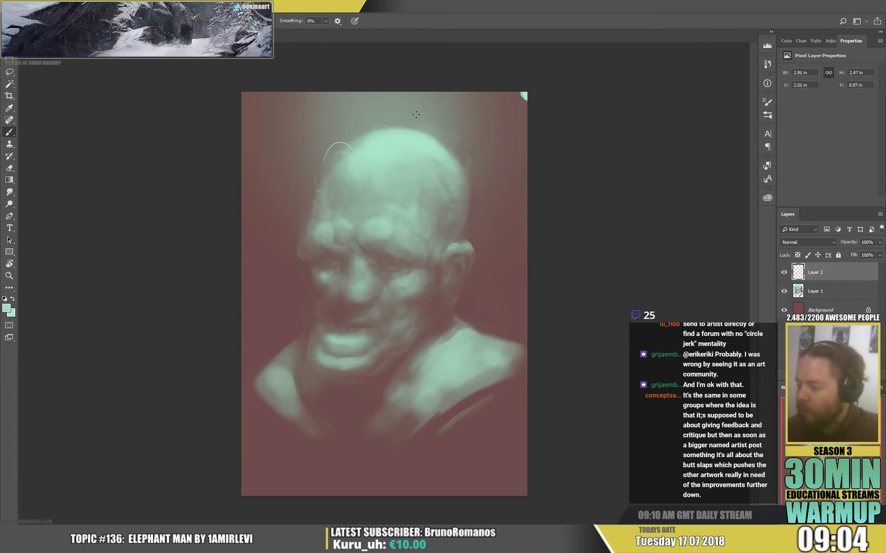
Paint darker grey-green hair strands beside the right ear and dab the face's left side
left_click(455, 200, "alt")
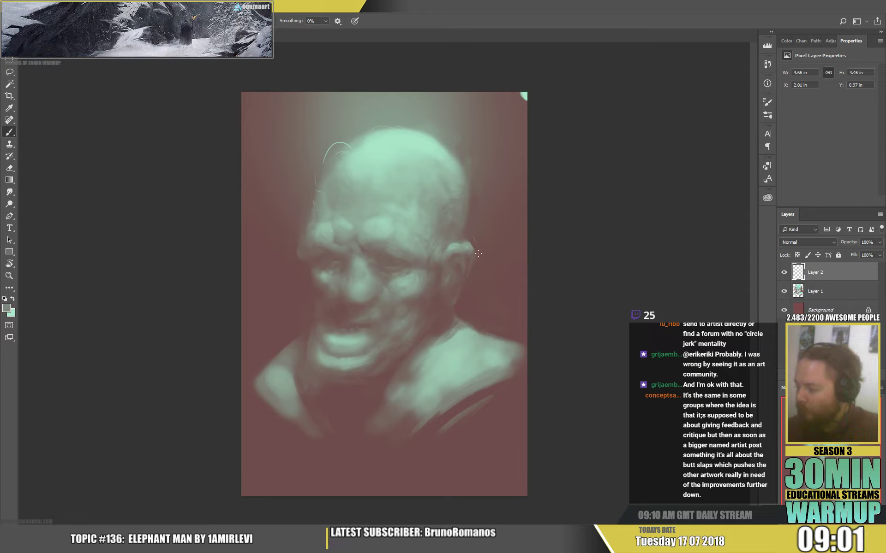
mouse_move(478, 264)
left_mouse_down()
mouse_move(460, 221)
mouse_move(476, 246)
mouse_move(464, 227)
mouse_move(471, 247)
mouse_move(469, 210)
mouse_move(480, 247)
left_mouse_up()
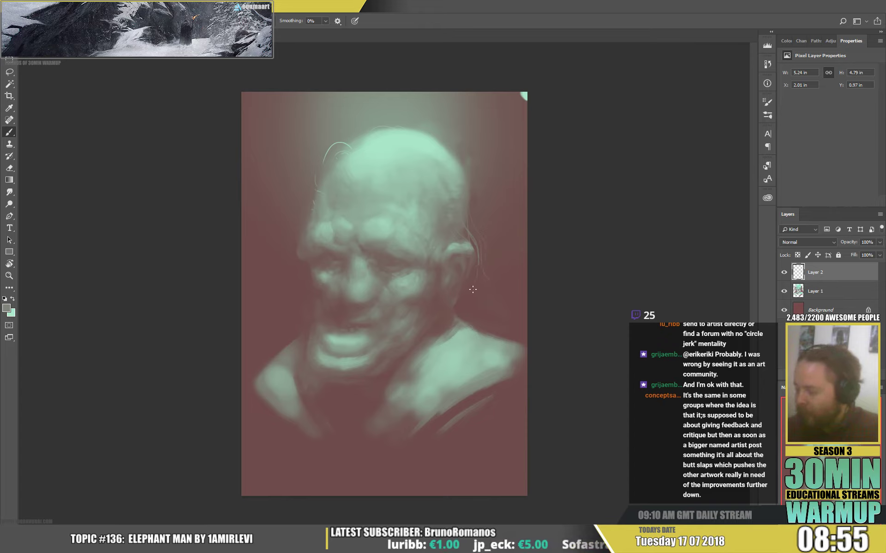
left_click_drag(465, 295, 468, 281)
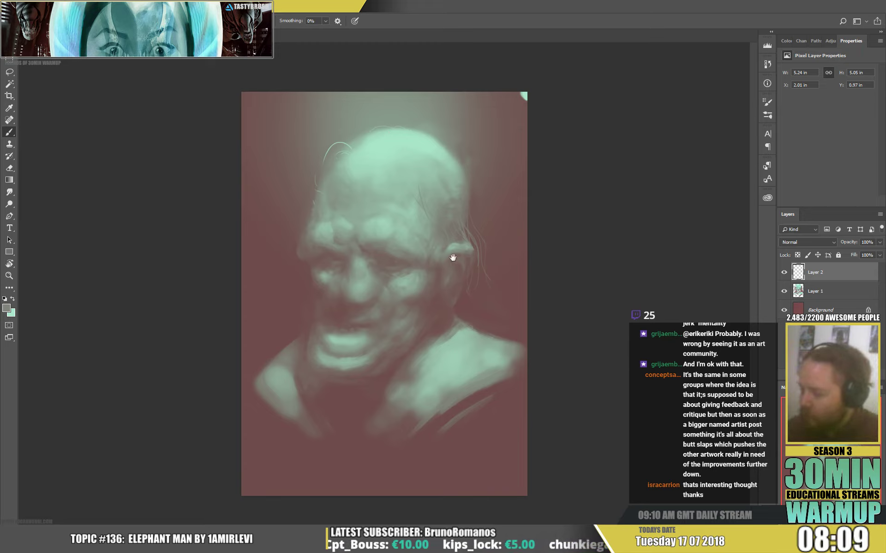
left_click(315, 303)
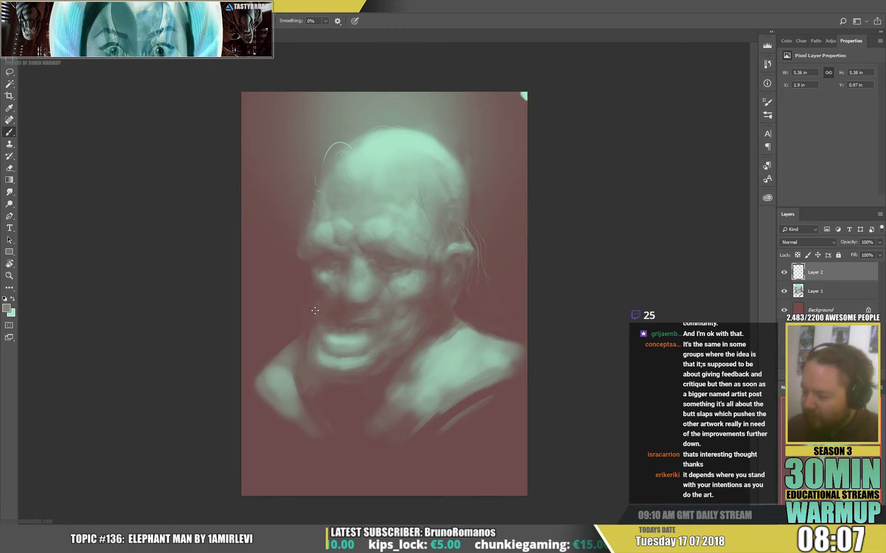
left_click(314, 303)
Erase the old thin hair strands atop the head, adding a faint stroke at the left
key("e")
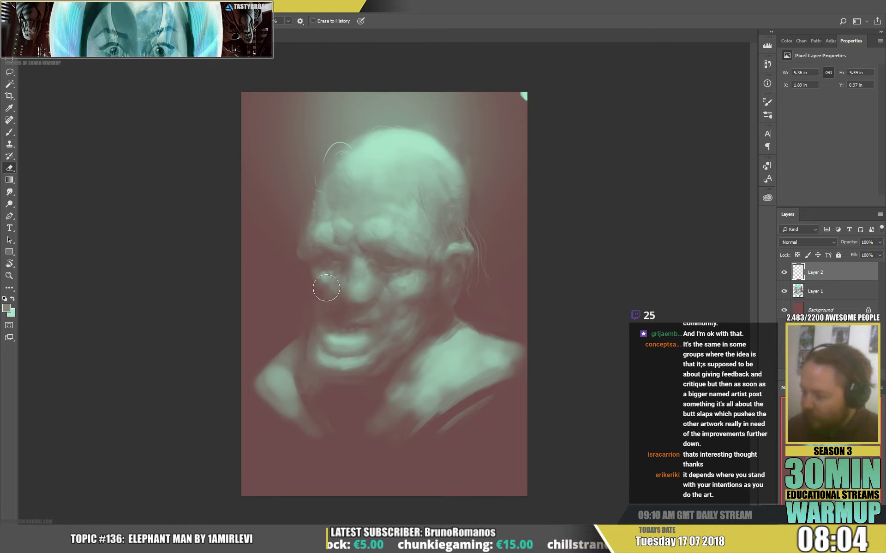
key("b")
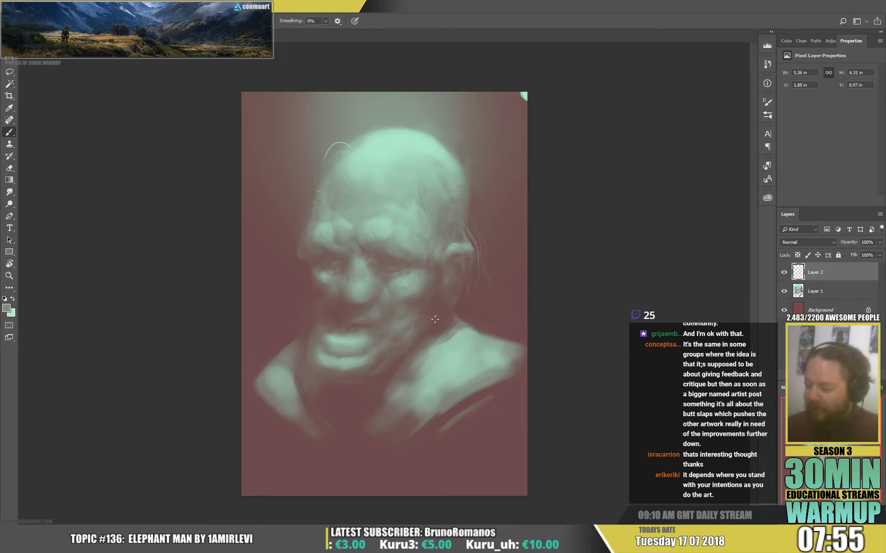
left_click_drag(308, 249, 302, 233)
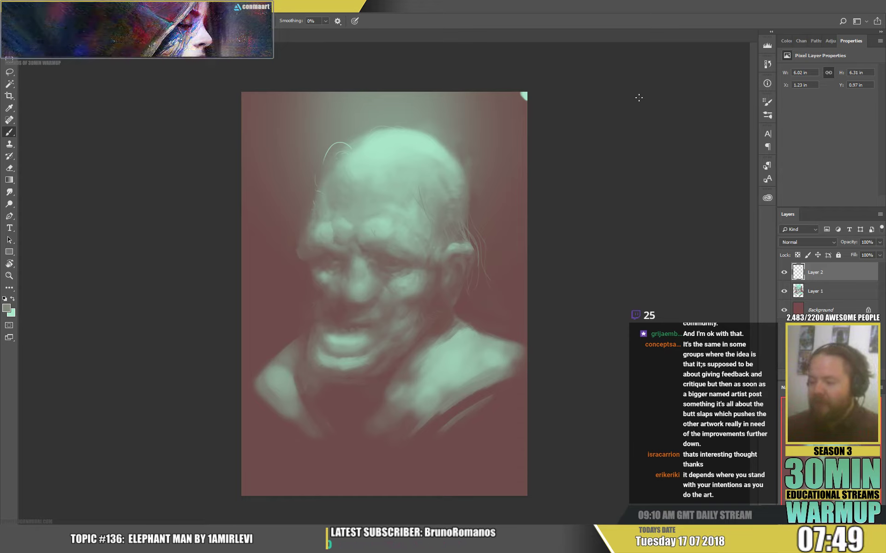
key("e")
mouse_move(322, 152)
left_mouse_down()
mouse_move(344, 125)
mouse_move(326, 148)
mouse_move(358, 139)
left_mouse_up()
key("b")
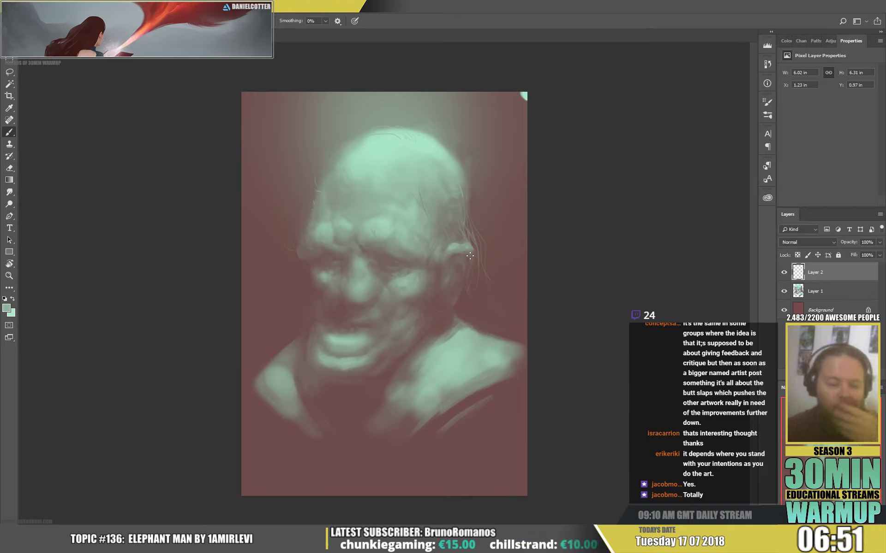
Sample a light colour from the top of the head and paint a short forehead stroke
key("e")
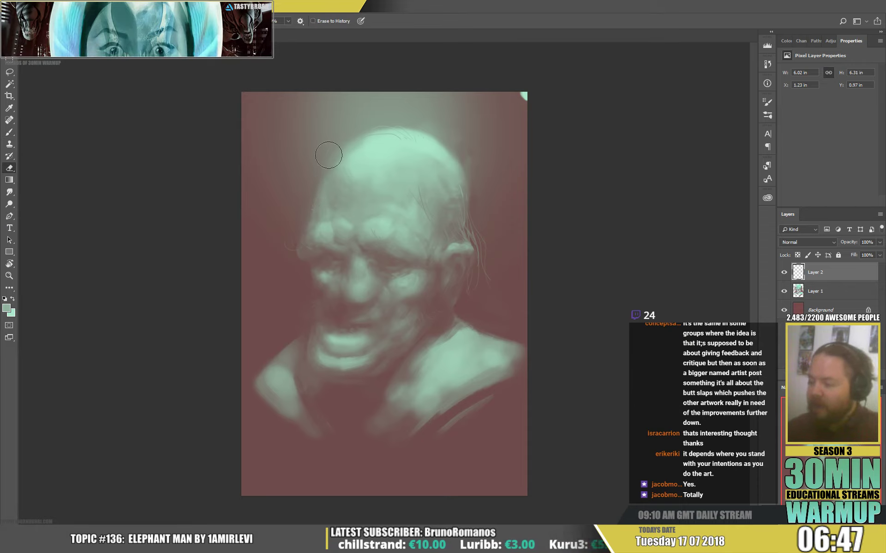
key("b")
left_click(379, 220, "alt")
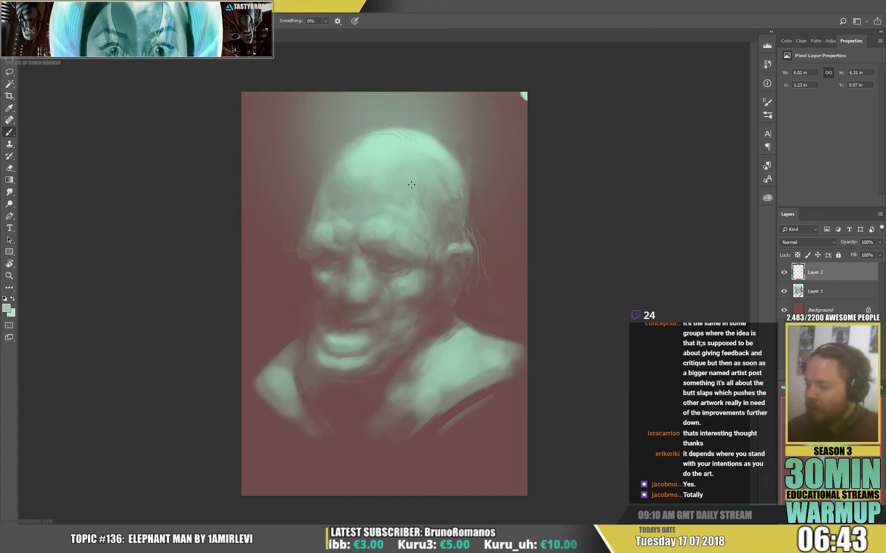
left_click(382, 134, "alt")
left_click_drag(372, 223, 373, 233)
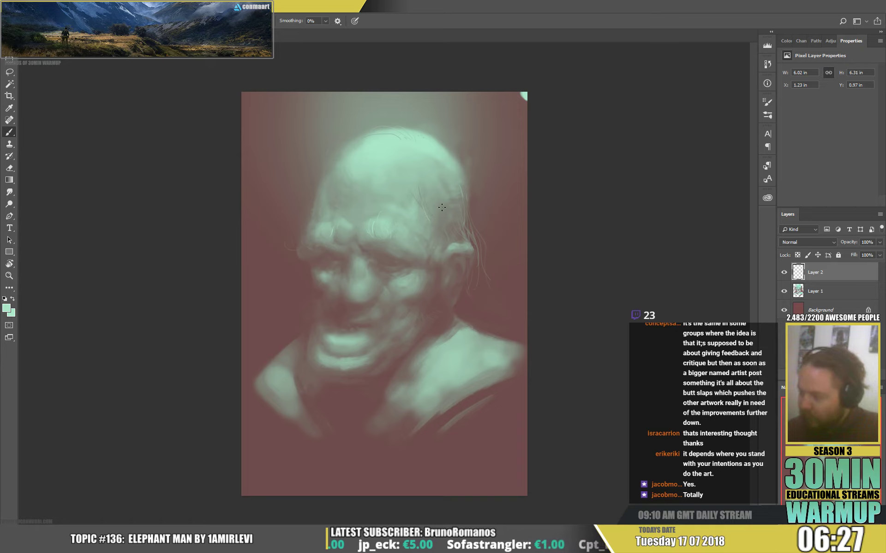
Paint a thin curved hair strand down the head's right side and sample a darker tone
left_click_drag(468, 180, 481, 205)
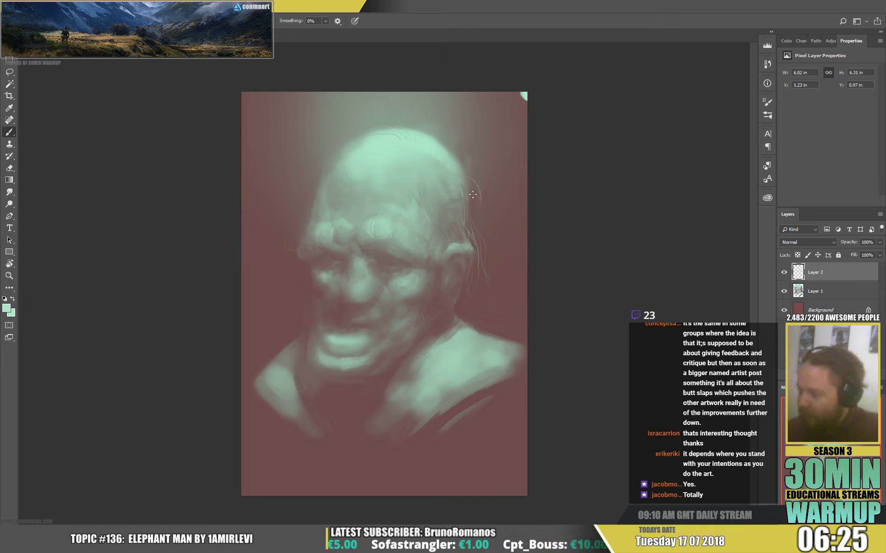
left_click(470, 208, "alt")
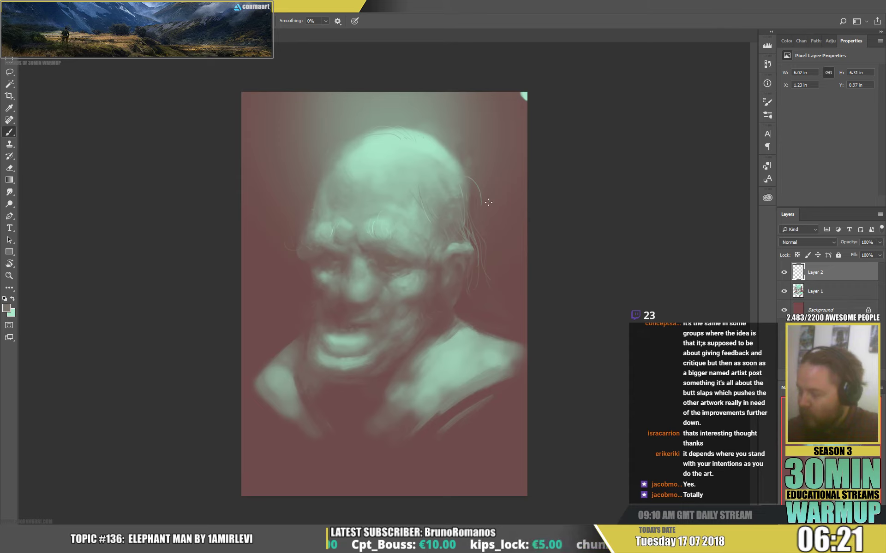
key("space")
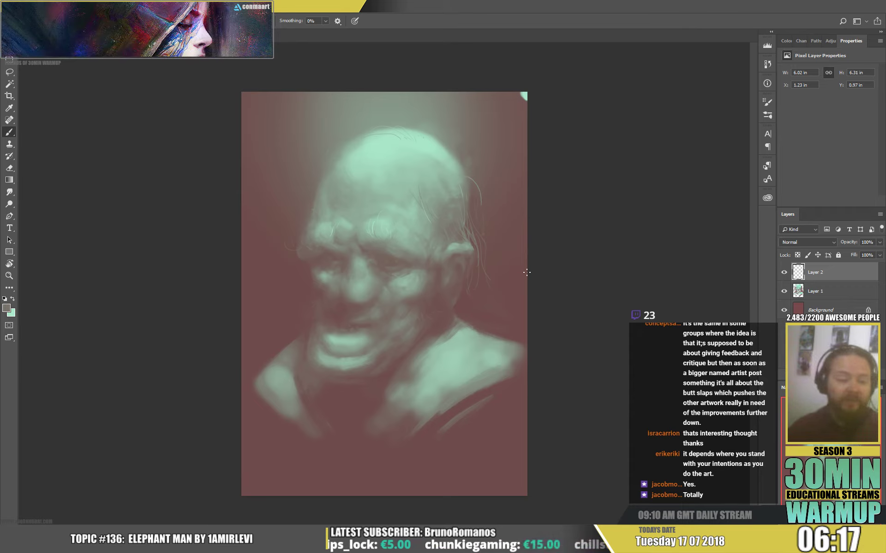
key("e")
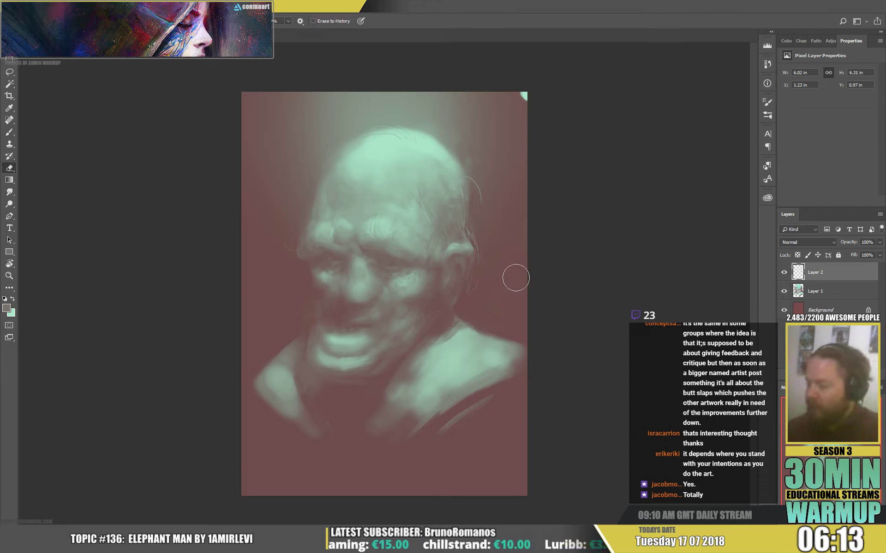
key("b")
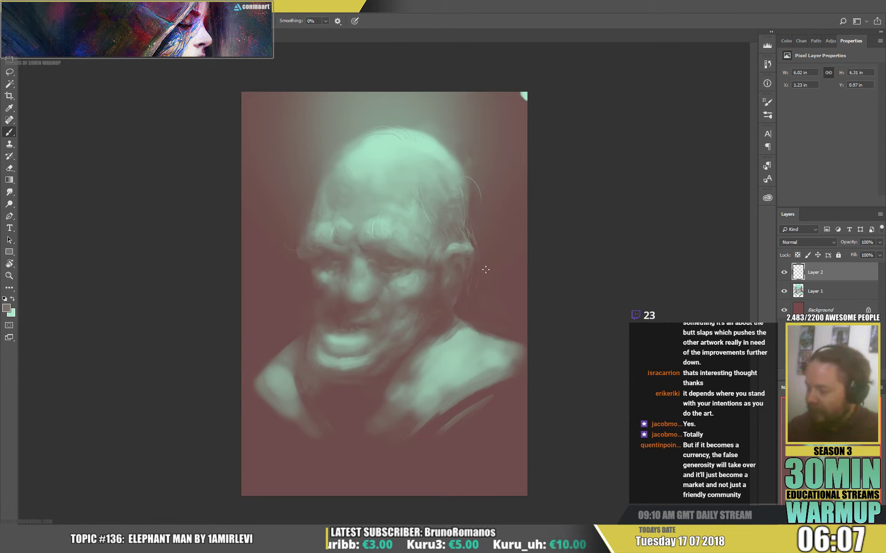
Shrink the eraser size
key("e")
right_click(472, 294)
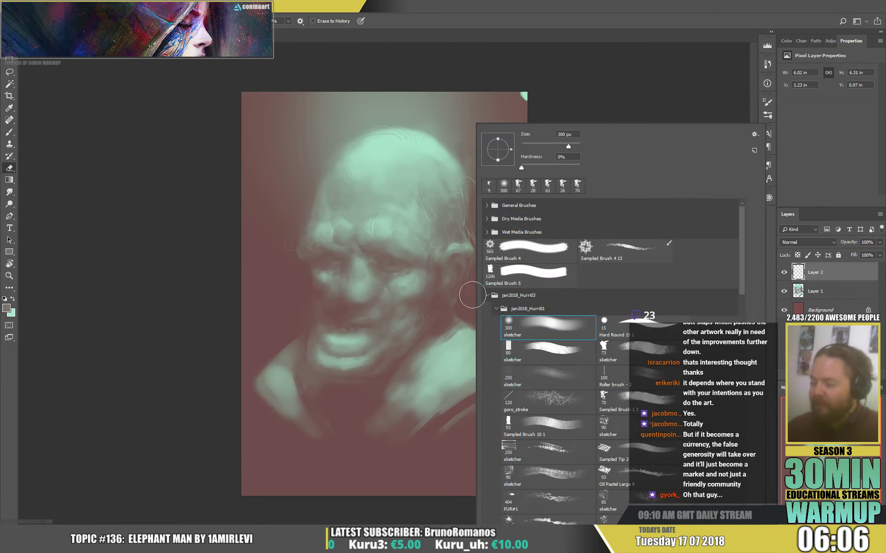
left_click(536, 143)
key("Return")
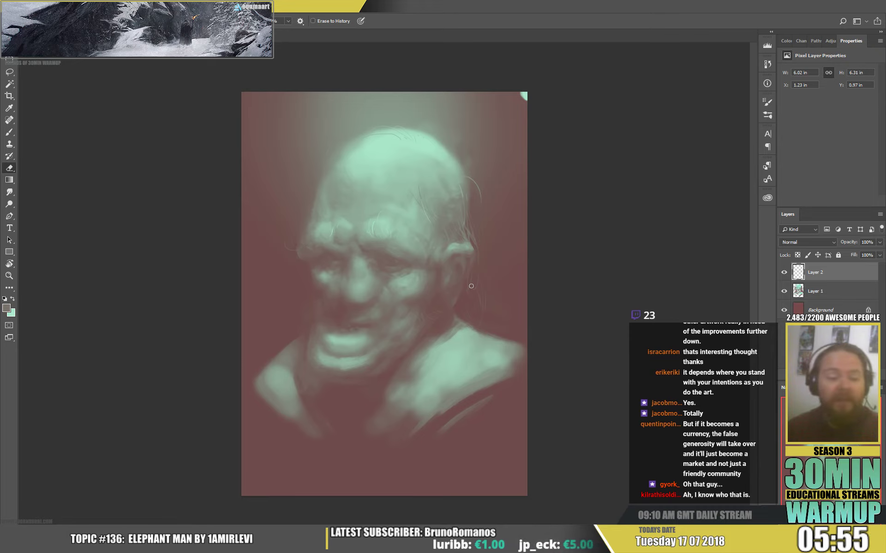
Sample a colour from the painting and brush a faint stroke on Layer 2
key("b")
key("alt")
left_click(300, 252, "alt")
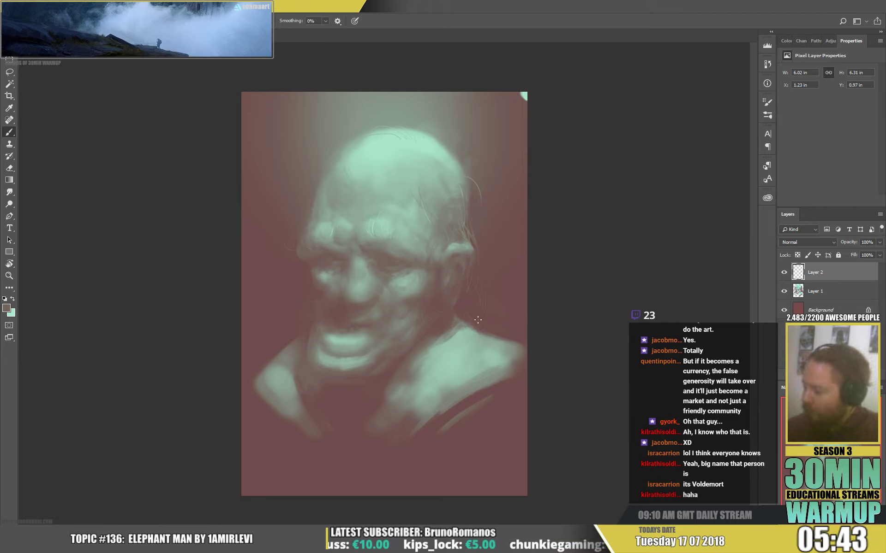
left_click_drag(493, 332, 480, 316)
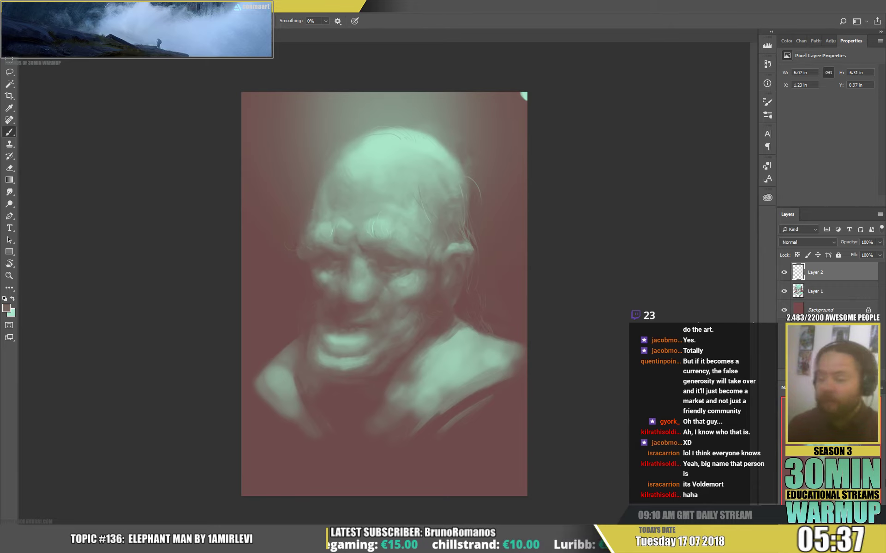
Add a new Color Burn layer and choose an orange-brown foreground colour
key("ctrl+shift+alt+n")
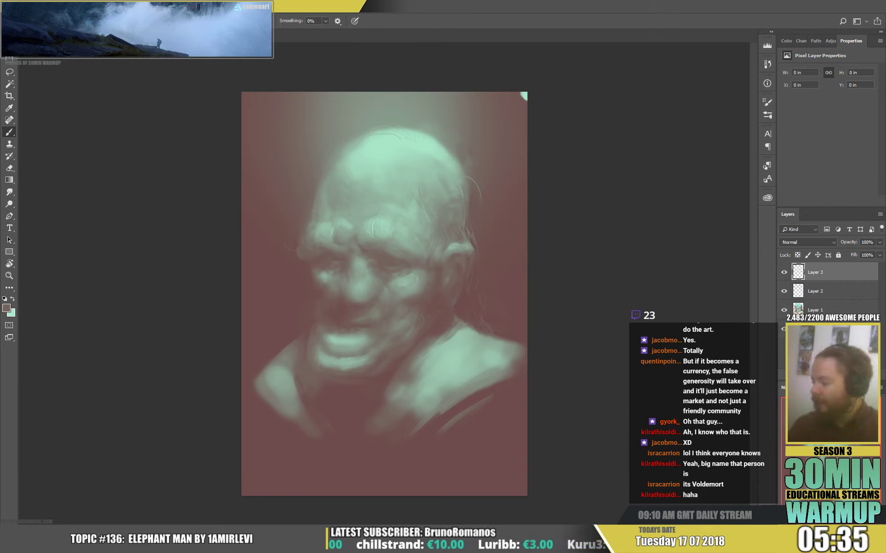
left_click(807, 243)
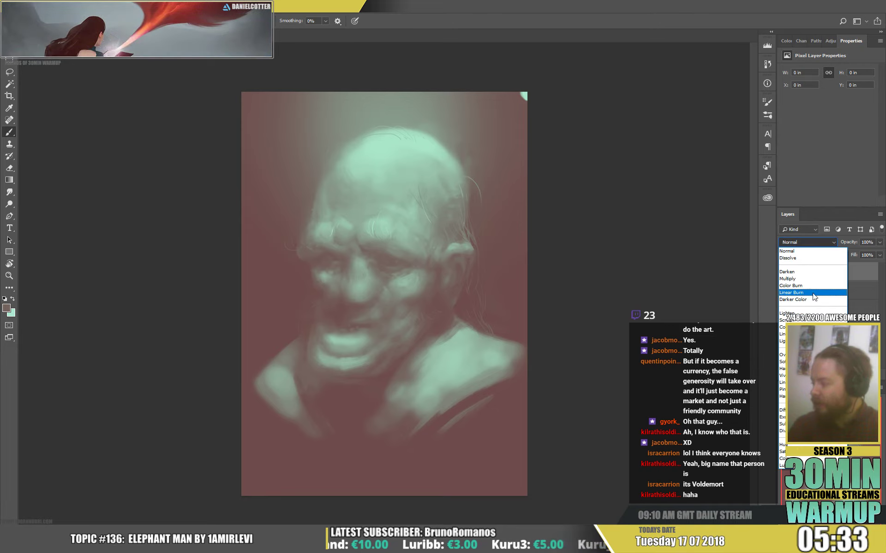
left_click(813, 286)
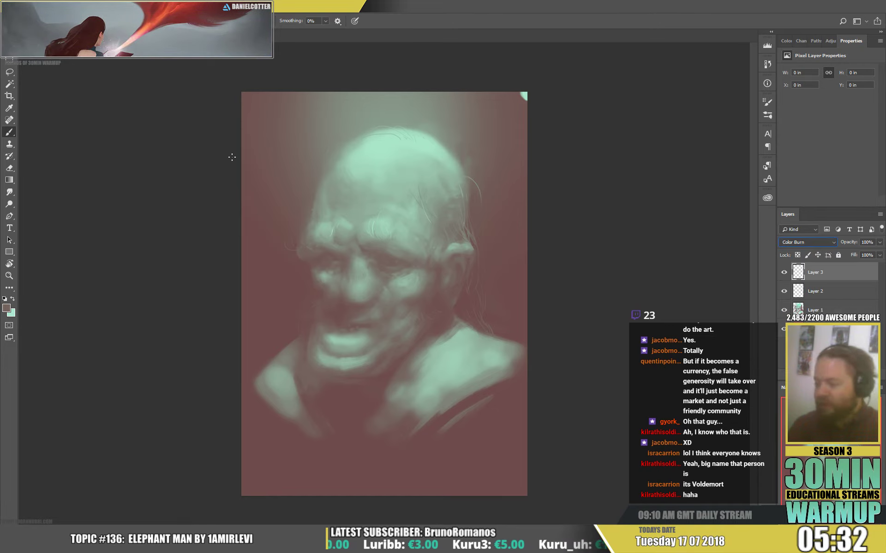
left_click(6, 308)
left_click(196, 368)
left_click(260, 434)
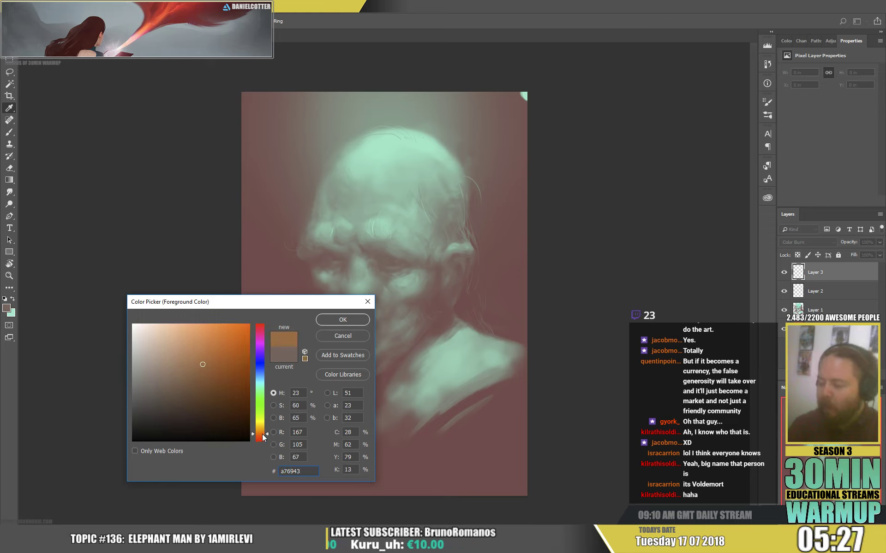
left_click(343, 319)
Drag a gradient from the head top to the chest and lower fill and opacity to about half
left_click_drag(381, 107, 374, 423)
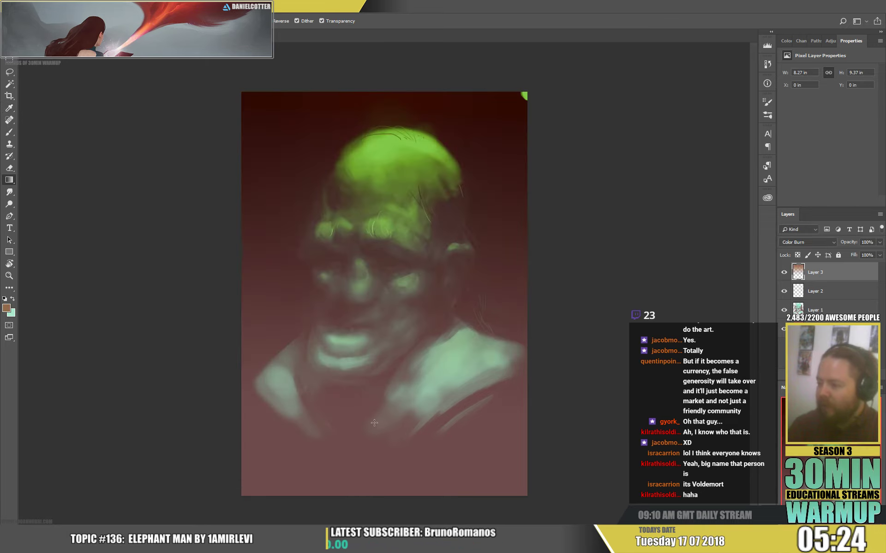
left_click(879, 255)
mouse_move(880, 266)
left_mouse_down()
mouse_move(859, 268)
mouse_move(859, 253)
left_mouse_up()
left_click(878, 243)
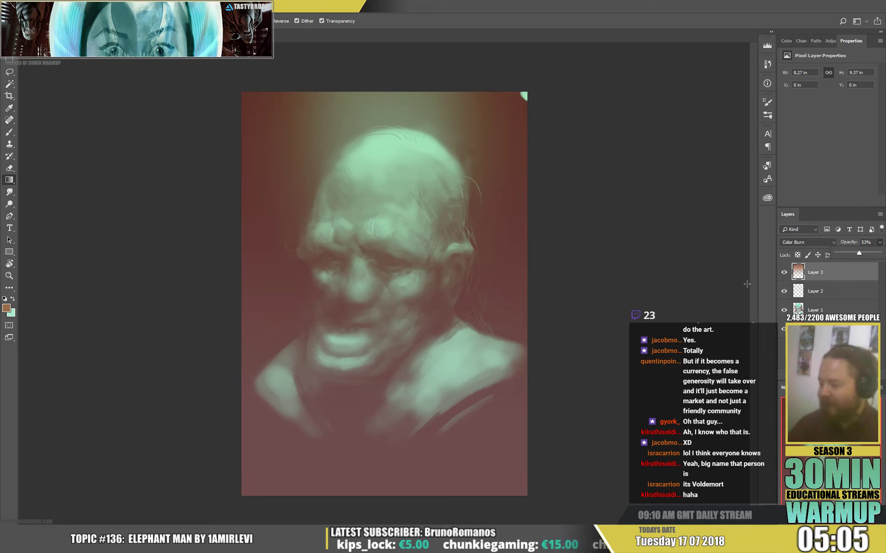
left_click(663, 263)
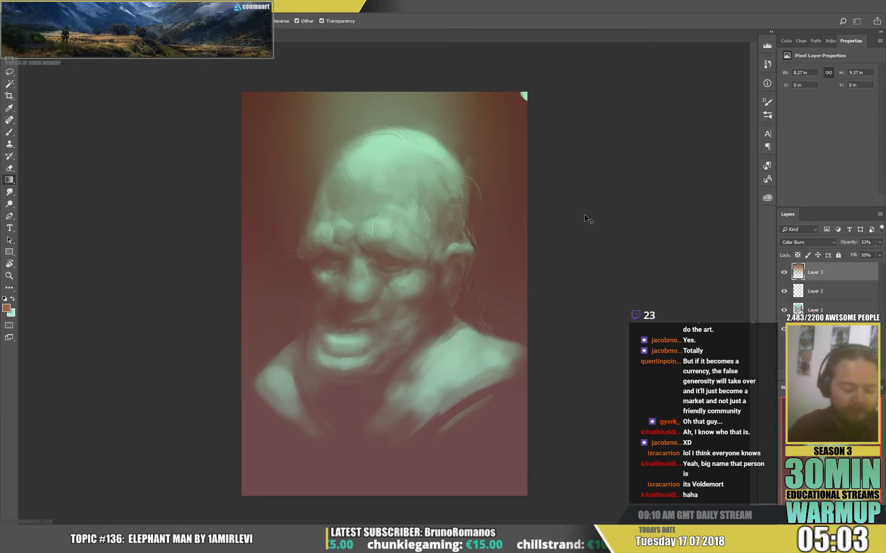
Shift Layer 3's hue by +29 toward orange-brown with Ctrl+U
key("ctrl+u")
left_click_drag(572, 162, 591, 174)
left_click(692, 115)
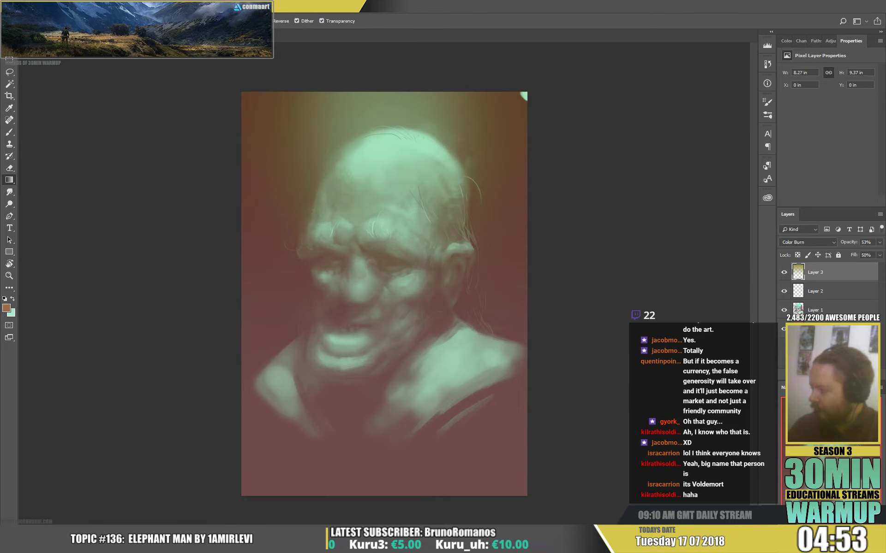
Add a colorized orange Hue/Saturation adjustment layer (Hue 23, Saturation 59) in Color mode
left_click(826, 406)
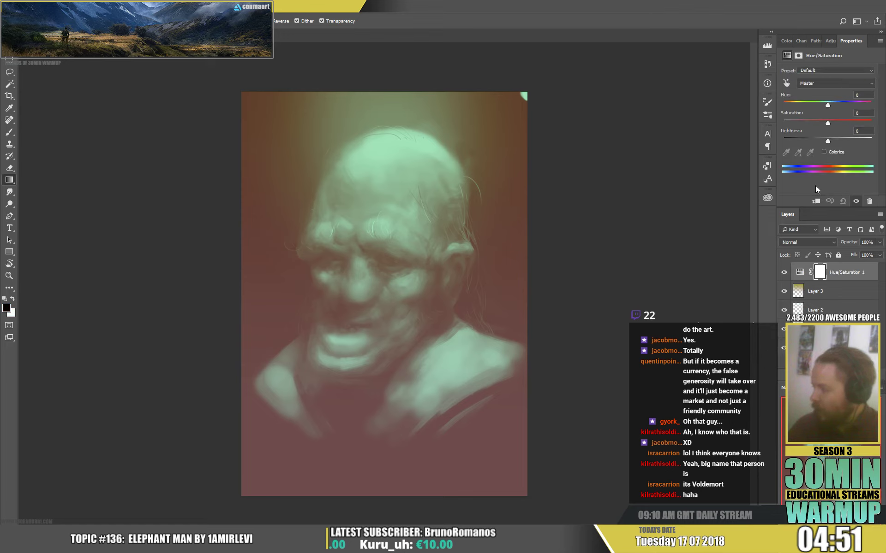
left_click(824, 152)
left_click_drag(805, 123, 835, 123)
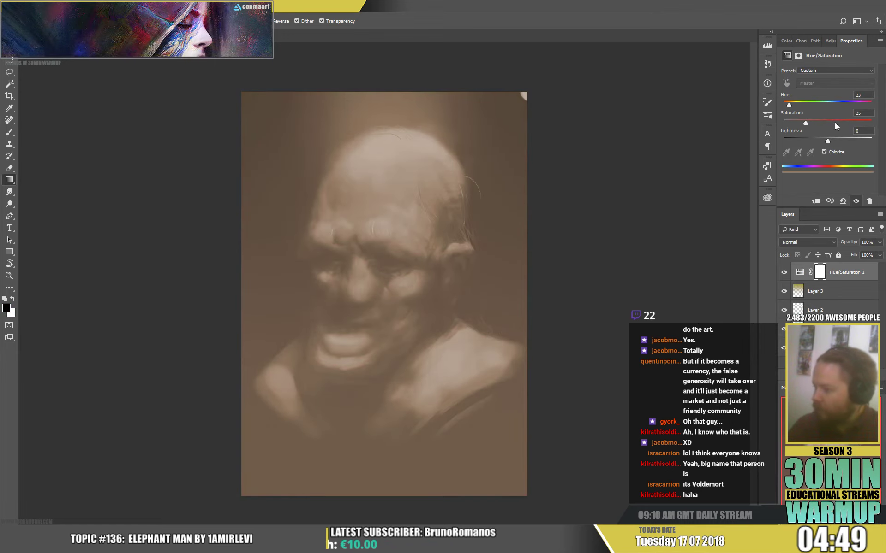
left_click(807, 242)
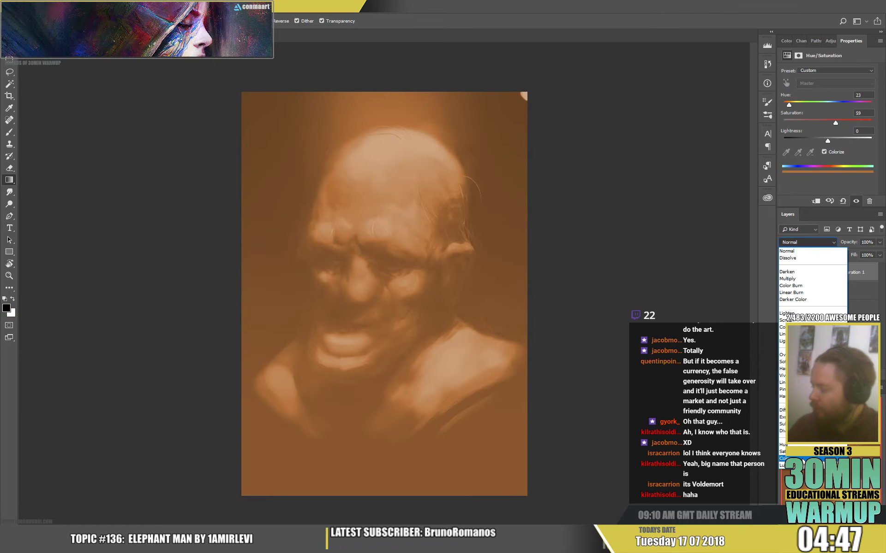
left_click(805, 460)
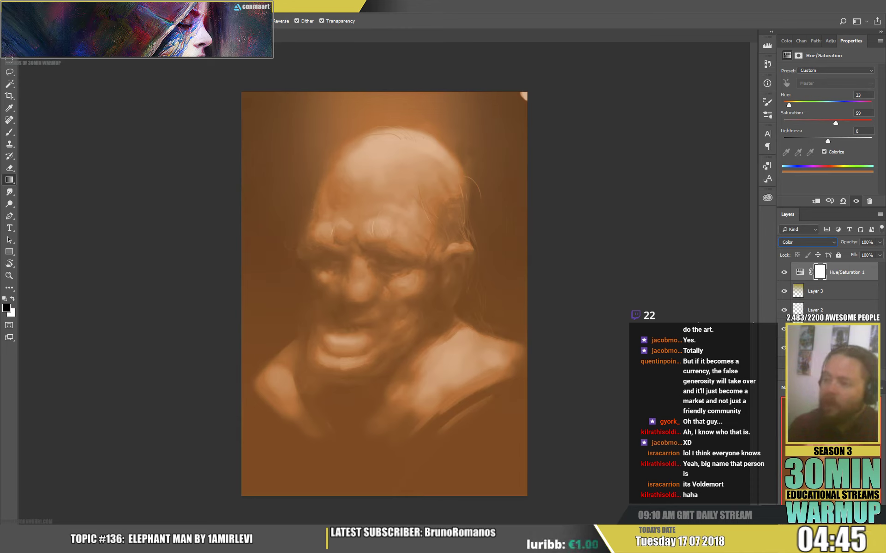
Mask it with a Color Range of face shadows at Fuzziness 40 and fade it to 46% opacity
left_click(119, 6)
left_click(135, 96)
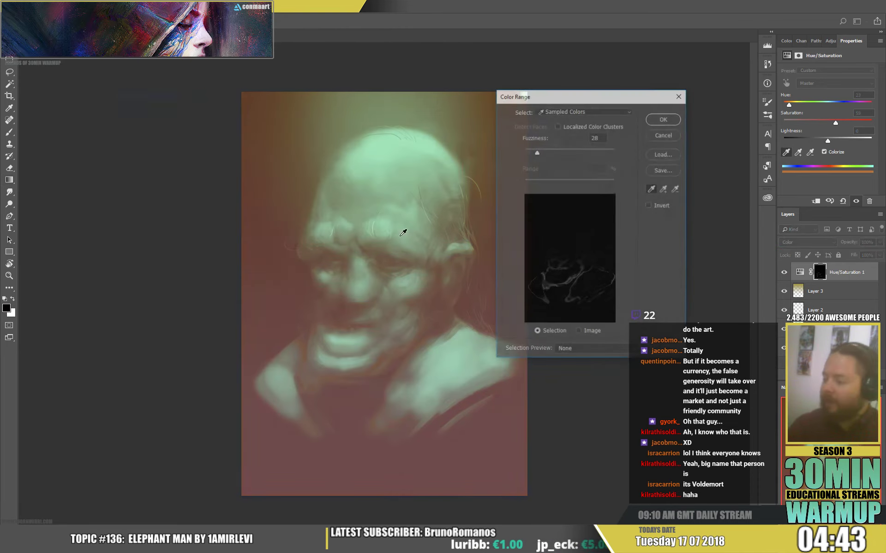
left_click(406, 242)
left_click(407, 247)
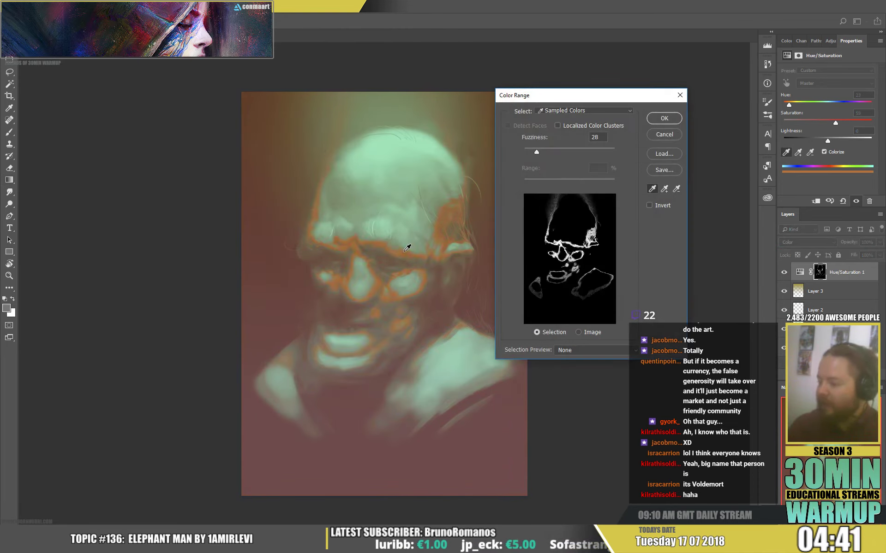
left_click(379, 269)
left_click(382, 269)
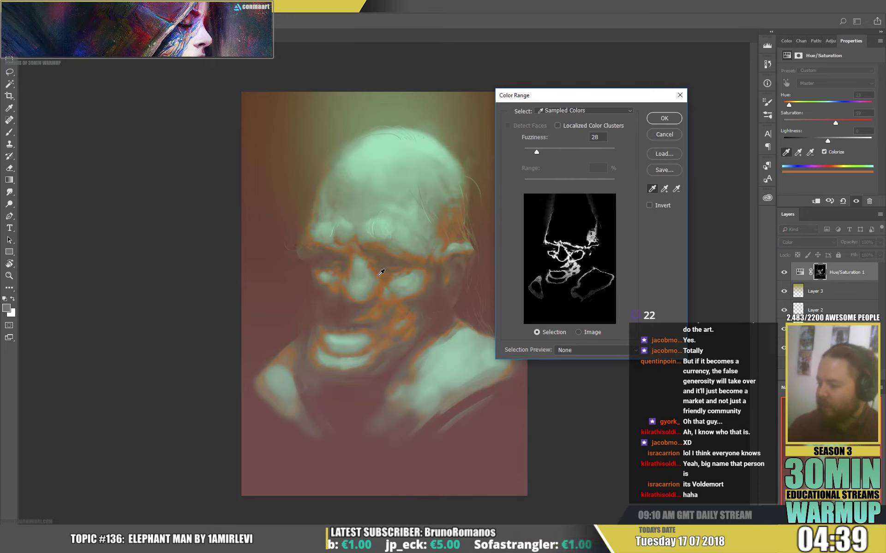
left_click(378, 277)
left_click(385, 280)
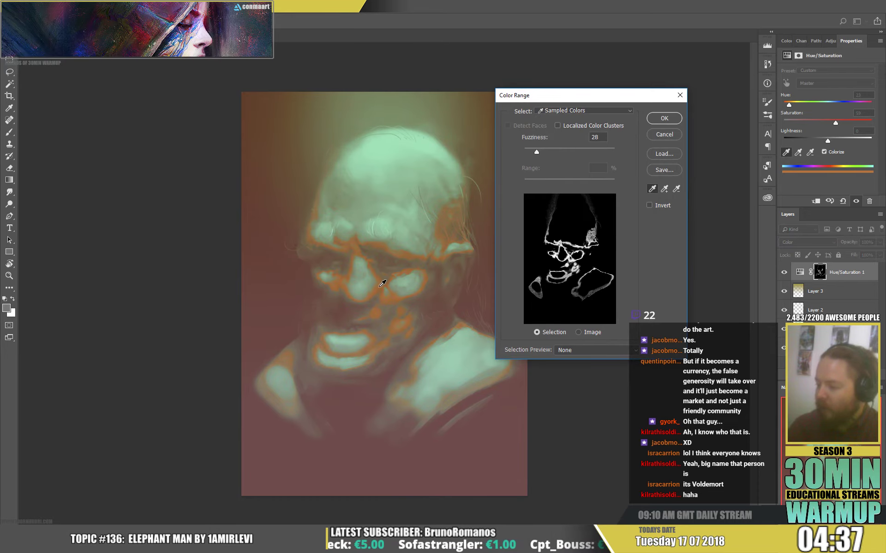
left_click(376, 293)
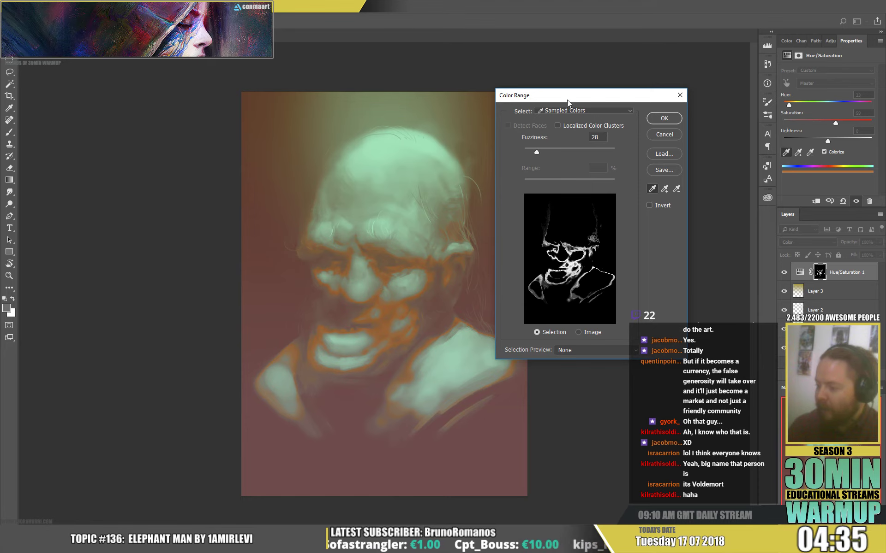
left_click_drag(535, 151, 541, 151)
left_click(664, 118)
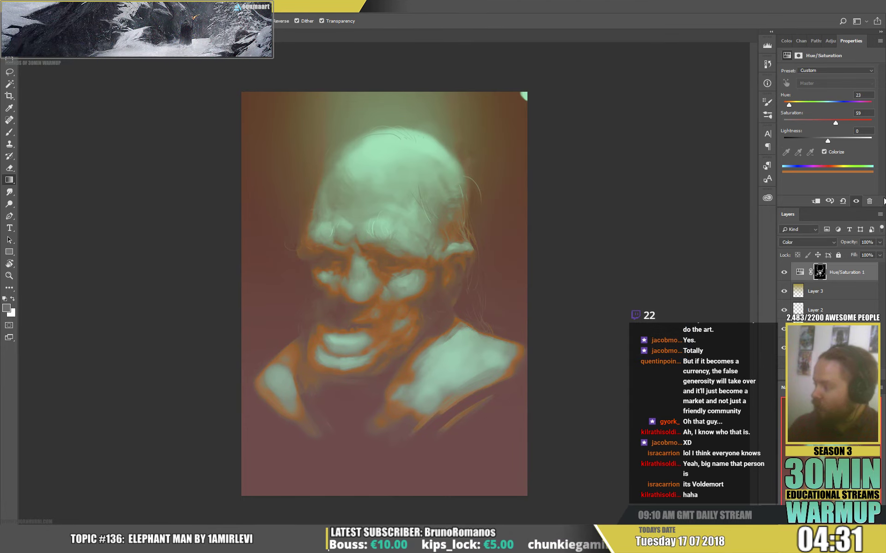
left_click_drag(879, 242, 851, 254)
Add a Color Balance layer pushing midtones toward magenta, in Color mode at 9% opacity
key("ctrl+shift+alt+n")
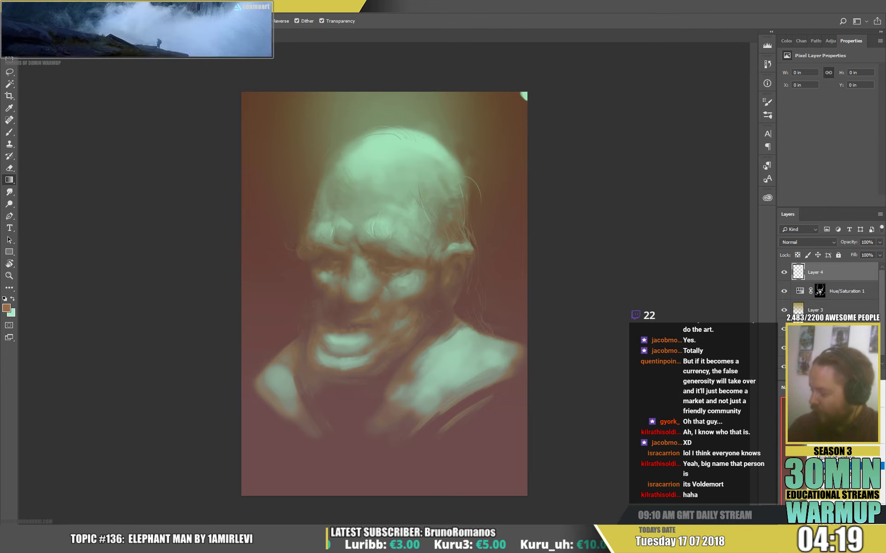
key("ctrl+b")
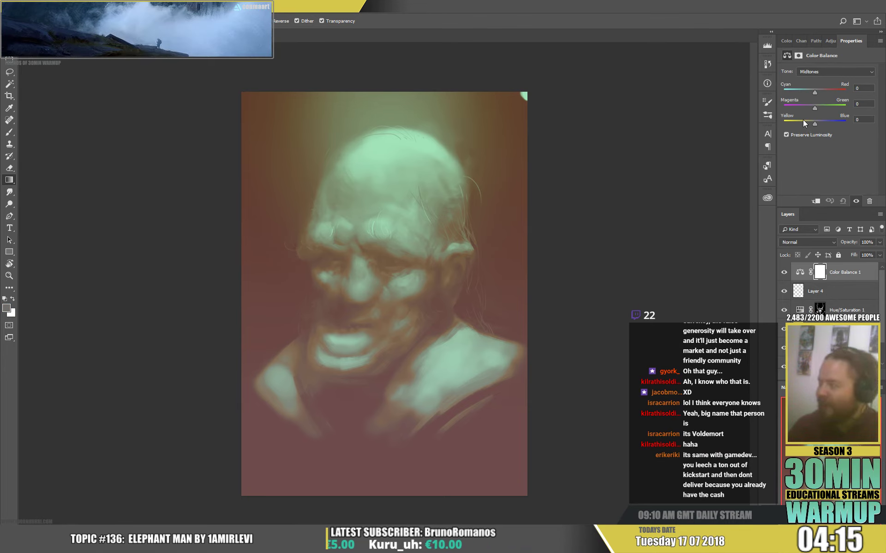
left_click(803, 107)
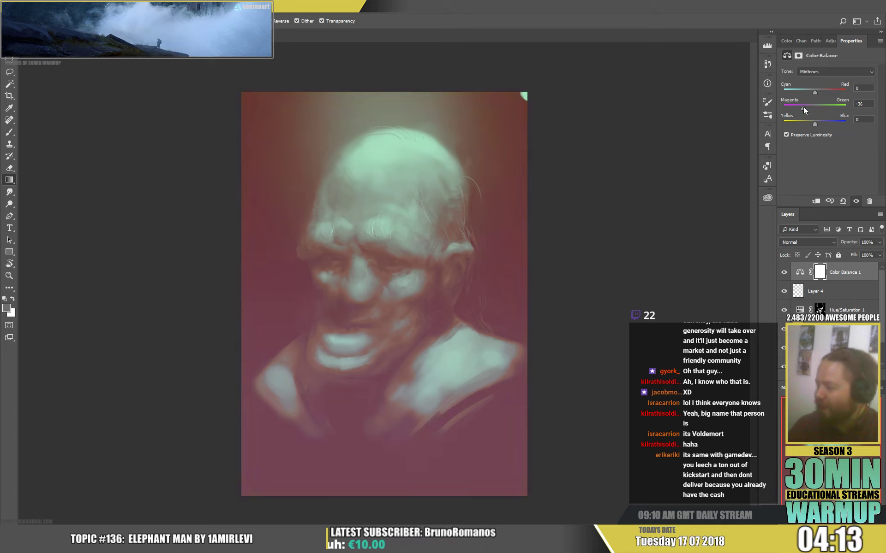
left_click(807, 243)
left_click(805, 460)
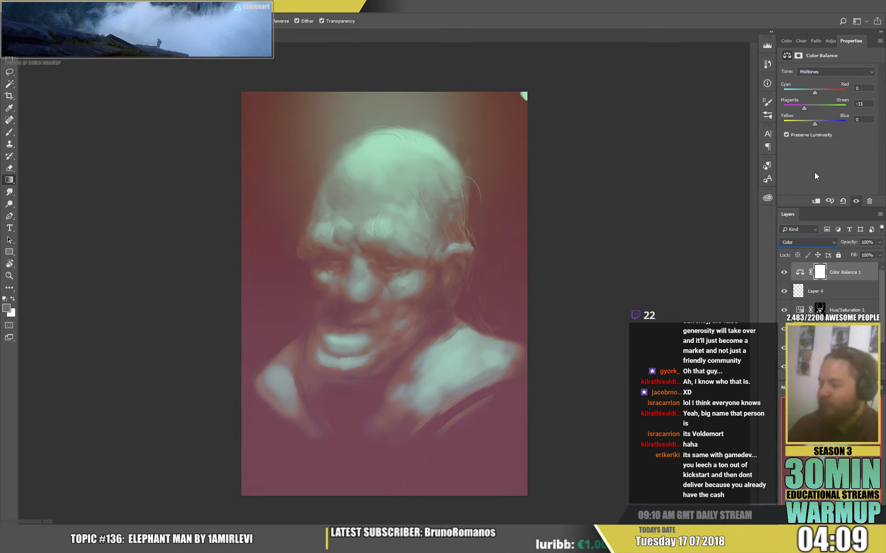
left_click(879, 242)
left_click_drag(880, 253, 845, 255)
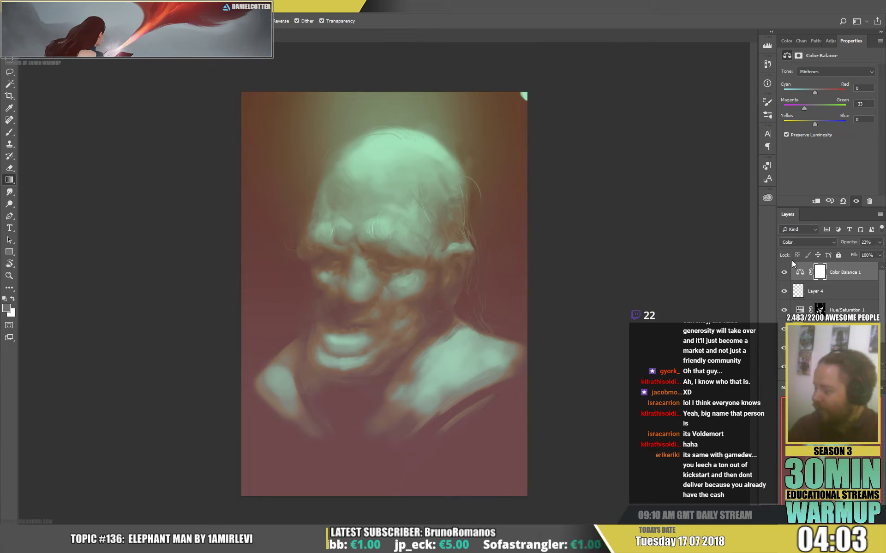
left_click(879, 243)
left_click_drag(841, 253, 838, 253)
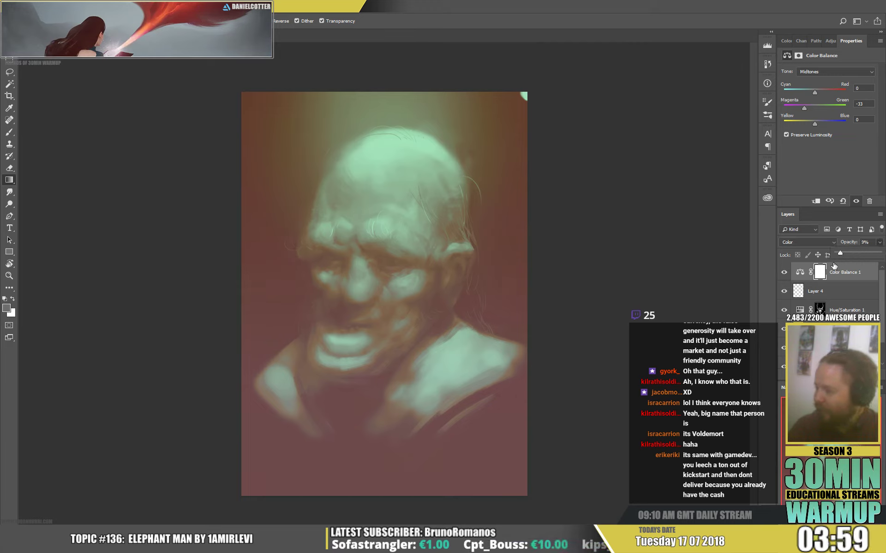
Move Layer 4 above Color Balance 1 and set its blend mode to Color Dodge
left_click_drag(852, 295, 826, 267)
left_click(797, 241)
left_click(783, 334)
left_click(788, 244)
left_click(782, 320)
left_click(807, 242)
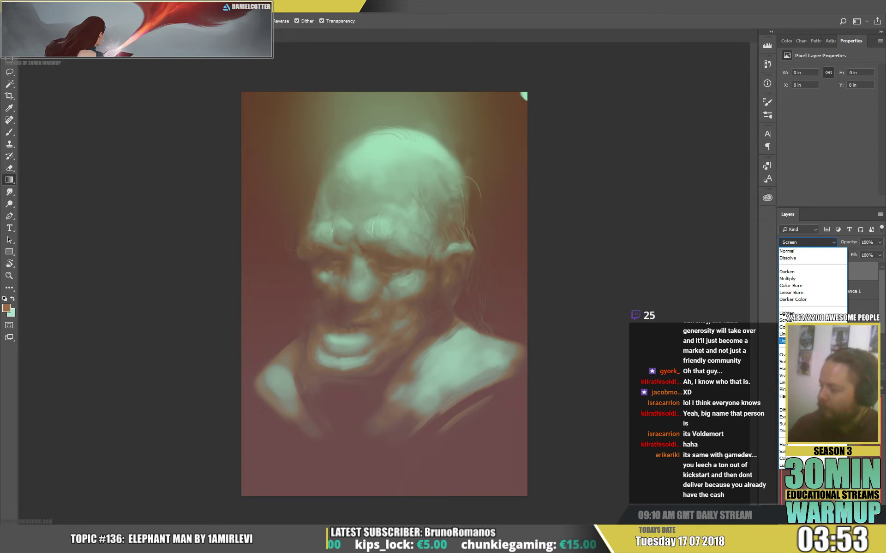
left_click(782, 327)
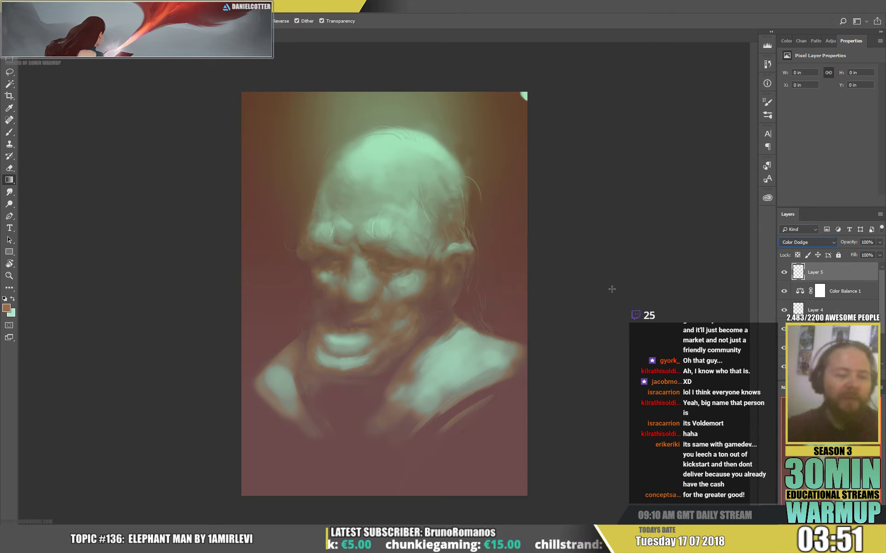
Switch to the Brush tool and bring up the brush presets list
right_click(478, 237)
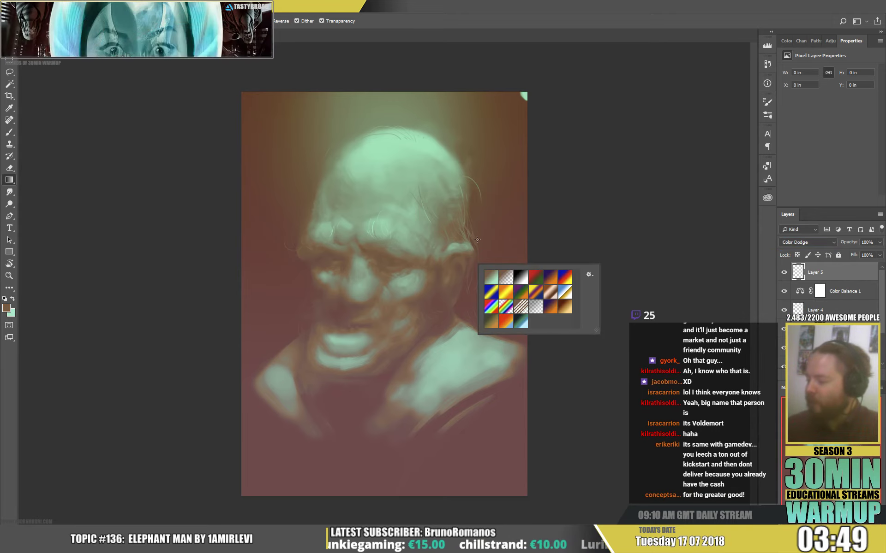
key("b")
right_click(578, 208)
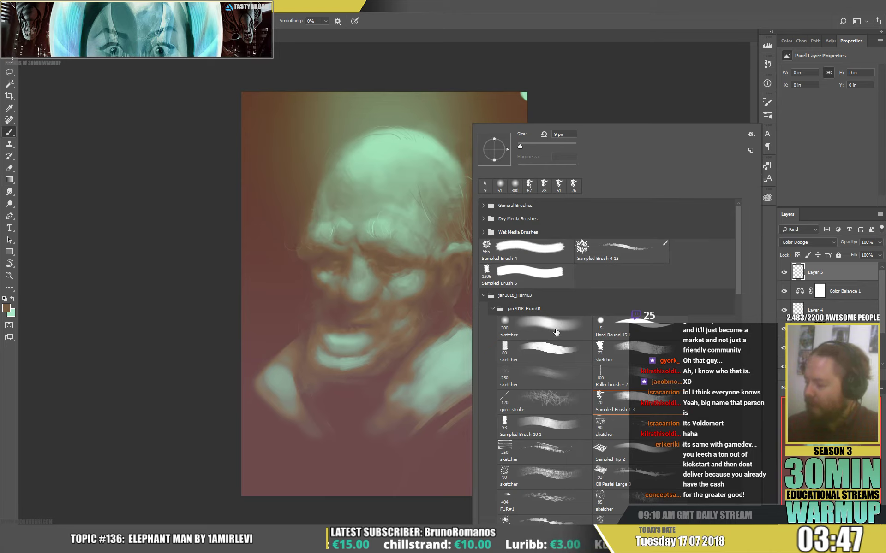
Paint a faint glow around the ear and hide the Color Balance 1 adjustment
key("Return")
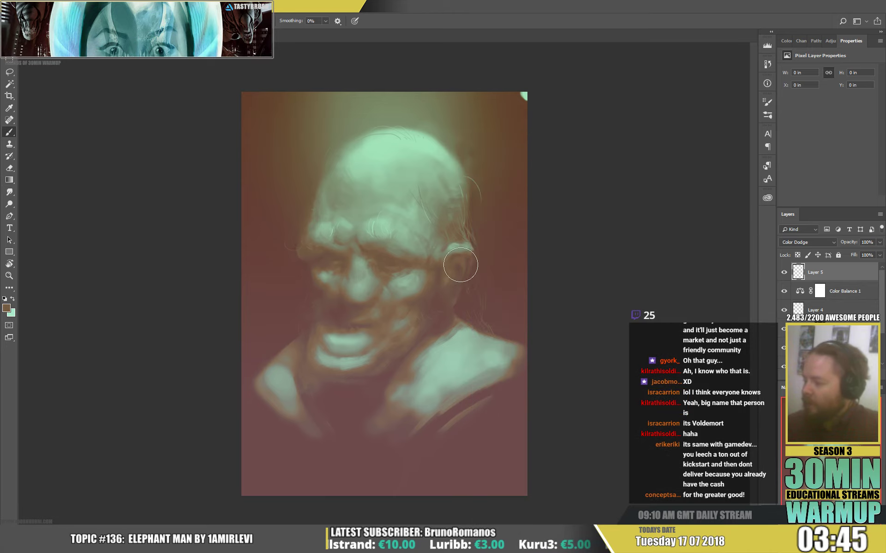
mouse_move(461, 257)
left_mouse_down()
mouse_move(474, 213)
mouse_move(481, 264)
mouse_move(463, 278)
mouse_move(468, 256)
left_mouse_up()
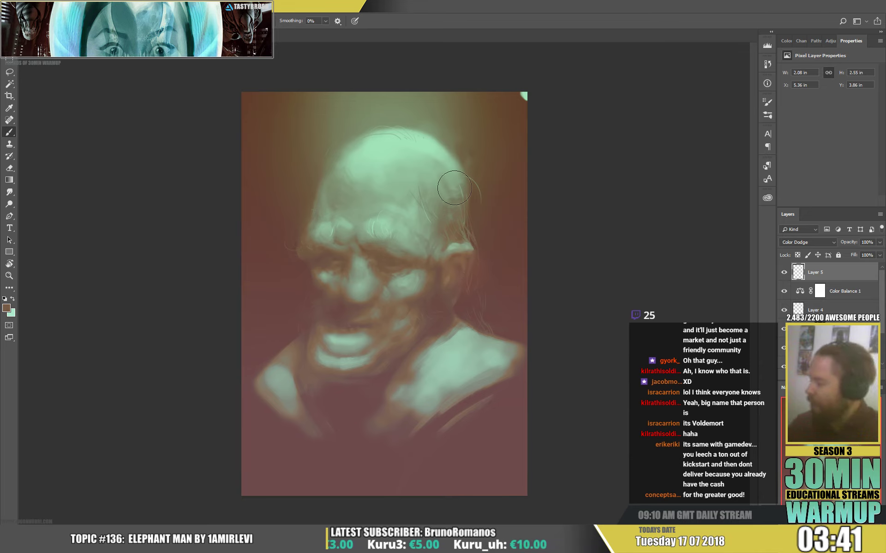
left_click(840, 293)
left_click(783, 292)
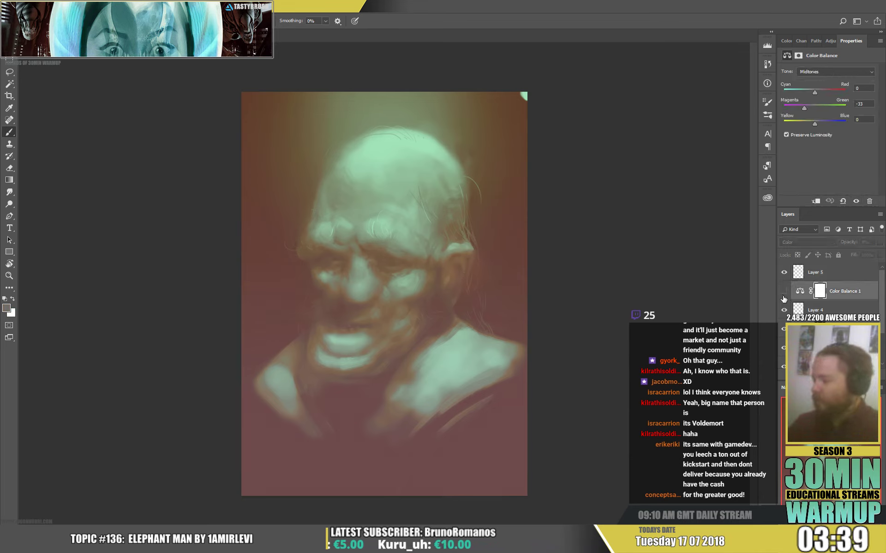
Add a Hue/Saturation adjustment with lowered saturation, blended as Color
left_click(824, 310)
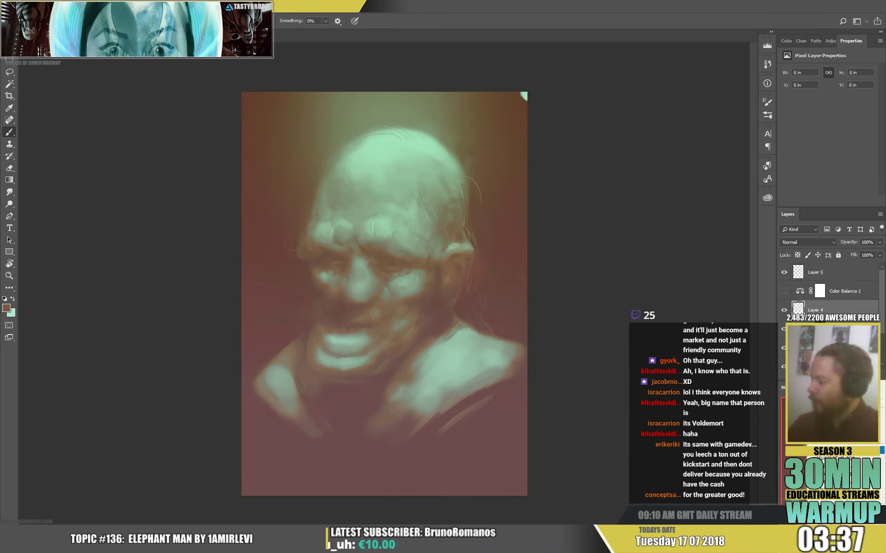
left_click_drag(828, 123, 816, 123)
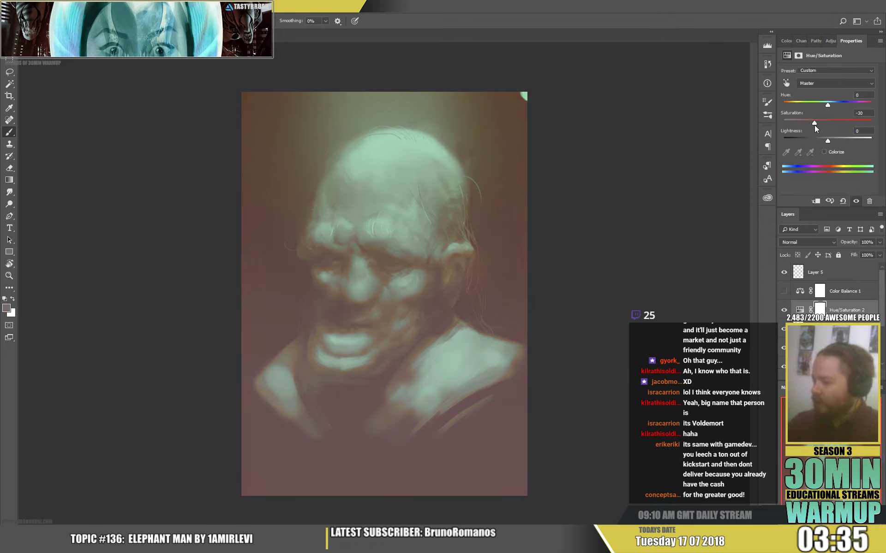
left_click(798, 241)
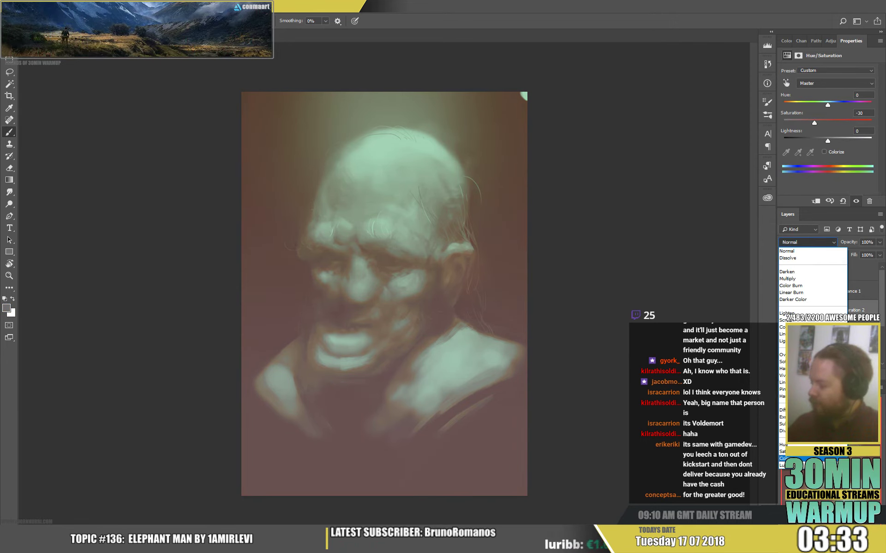
left_click(784, 459)
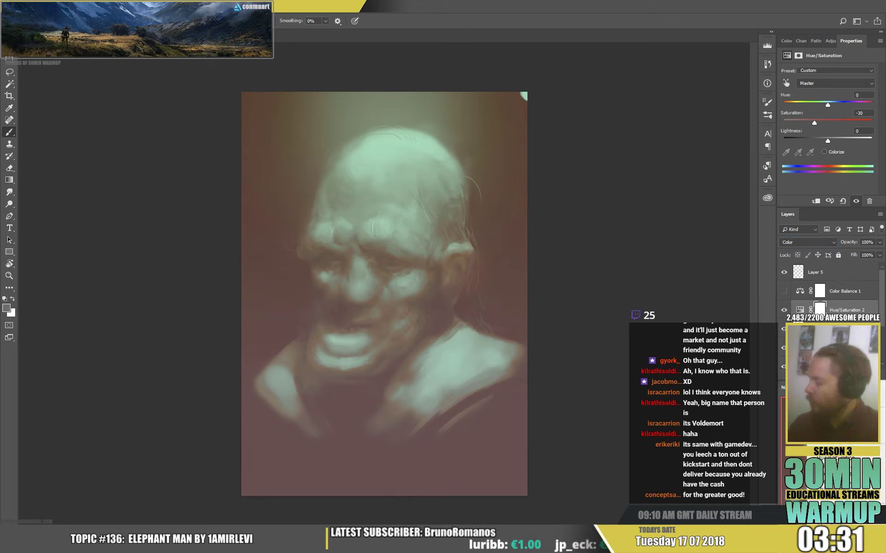
Replace it with Brightness/Contrast at contrast 49, then paint eye highlights on Layer 5
key("Delete")
left_click_drag(828, 109, 848, 112)
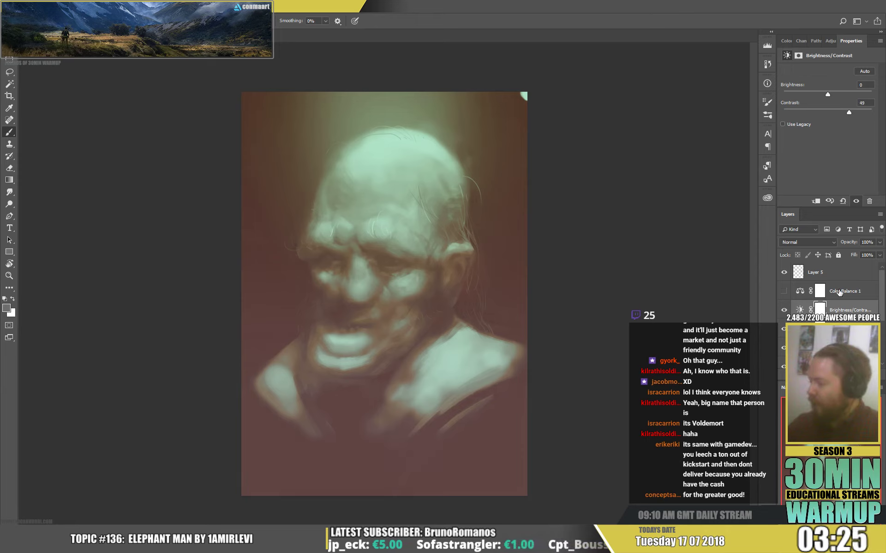
left_click(826, 271)
mouse_move(390, 265)
left_mouse_down()
mouse_move(387, 277)
mouse_move(403, 283)
mouse_move(390, 282)
left_mouse_up()
Undo the eye-area strokes, pick a darker brown and shade beside the cheek and ear
key("ctrl+z")
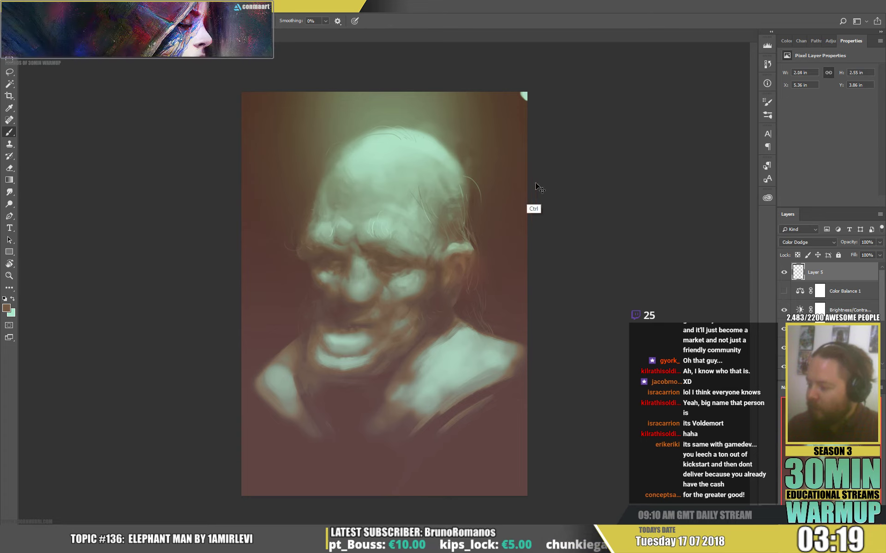
left_click(7, 309)
left_click(239, 389)
left_click(342, 318)
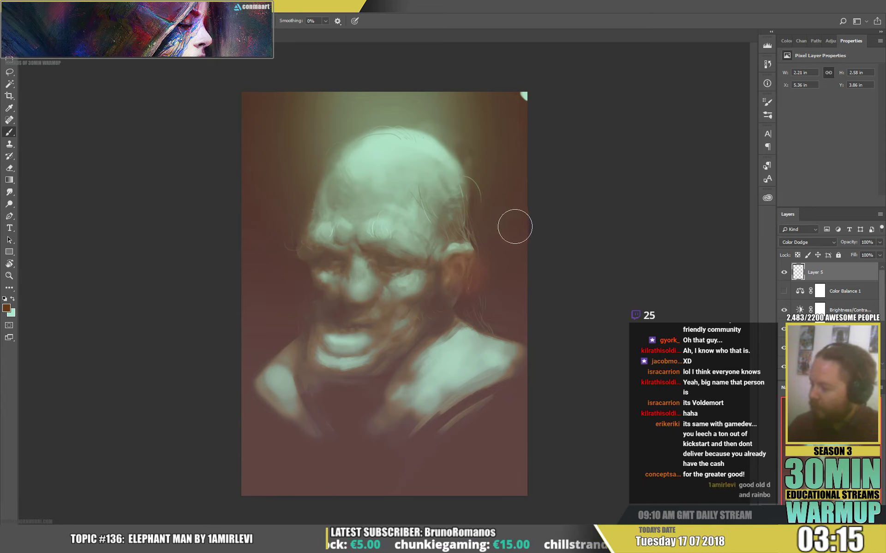
mouse_move(461, 277)
left_mouse_down()
mouse_move(457, 299)
mouse_move(473, 309)
mouse_move(514, 223)
mouse_move(463, 306)
mouse_move(462, 292)
mouse_move(391, 320)
mouse_move(437, 298)
mouse_move(441, 277)
left_mouse_up()
Paint a faint darker-brown stroke over the face
right_click(382, 124)
left_click(364, 306)
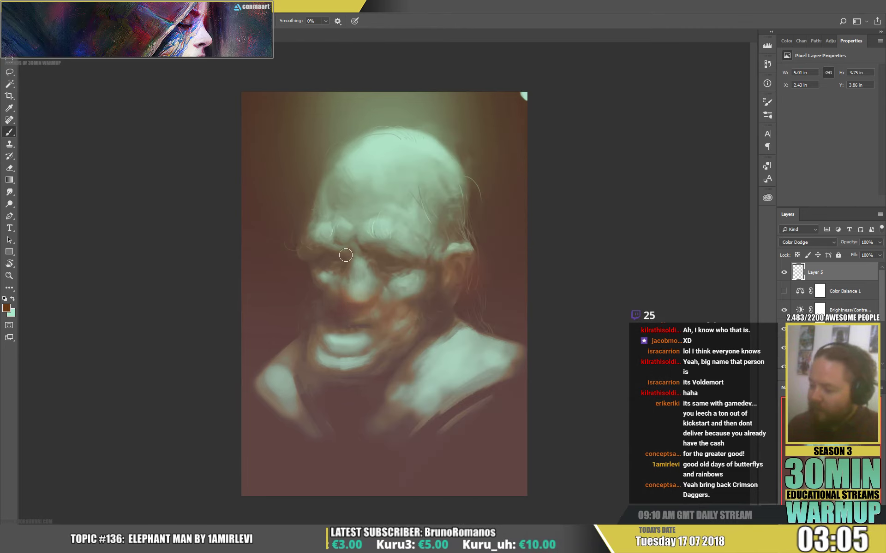
key("e")
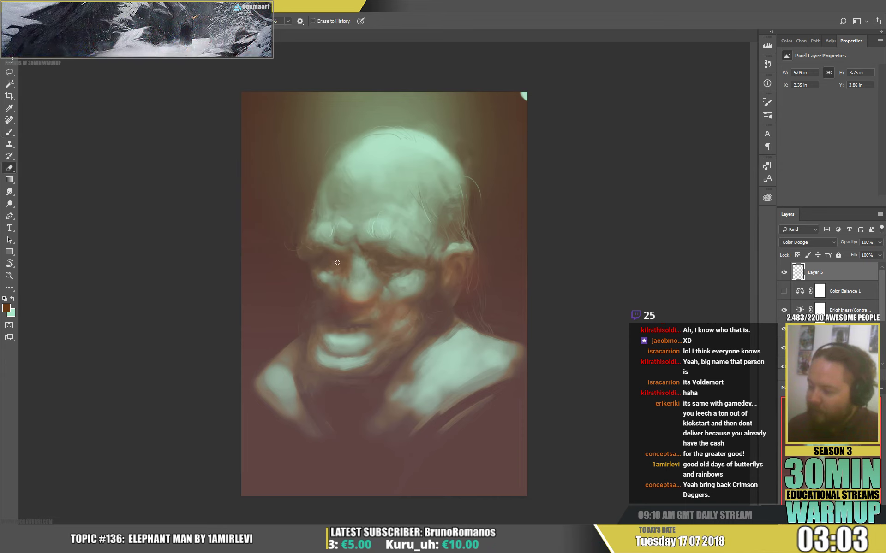
key("b")
left_click_drag(319, 188, 316, 189)
Set the brush to 464 px and paint brown along the head's sides and lower portrait
right_click(475, 209)
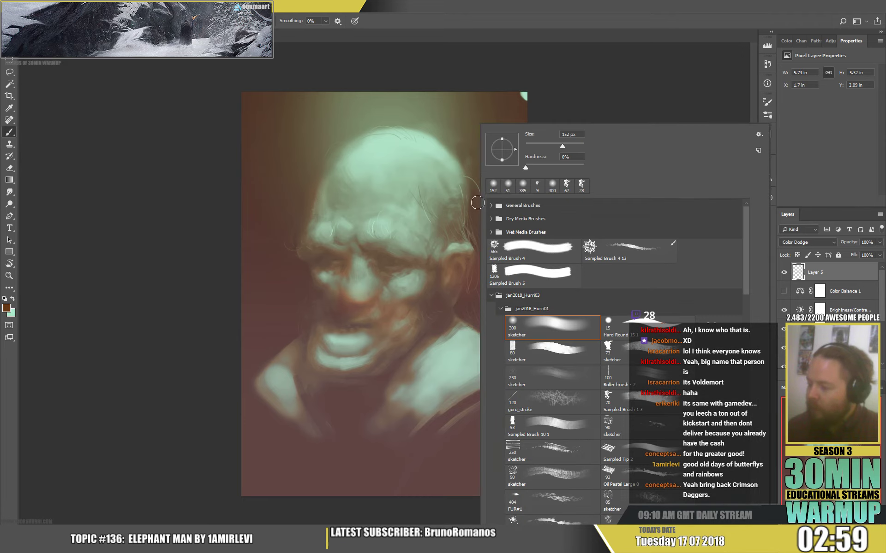
left_click(577, 145)
key("Return")
left_click_drag(466, 153, 450, 184)
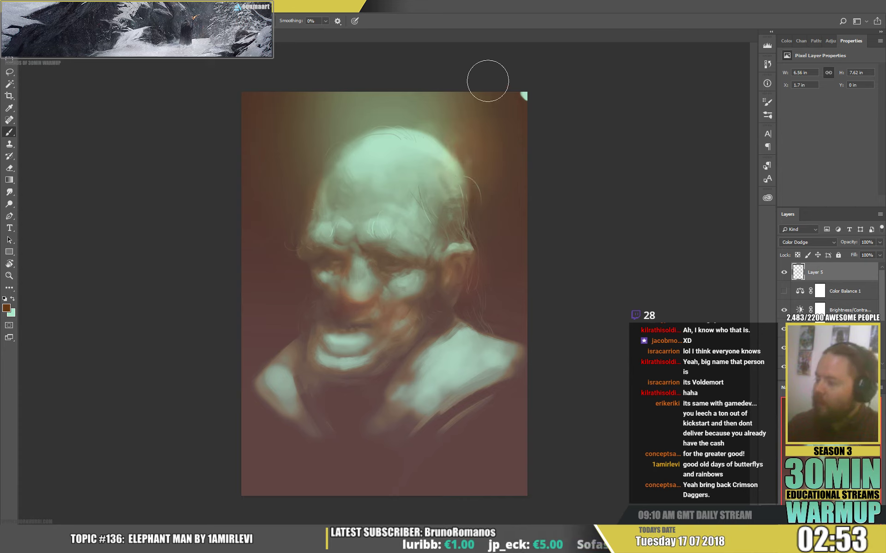
left_click_drag(490, 79, 324, 124)
mouse_move(339, 373)
left_mouse_down()
mouse_move(316, 385)
mouse_move(322, 461)
mouse_move(435, 415)
mouse_move(410, 385)
mouse_move(259, 300)
left_mouse_up()
Paint brown strokes over the shoulder highlight and low on the canvas
key("e")
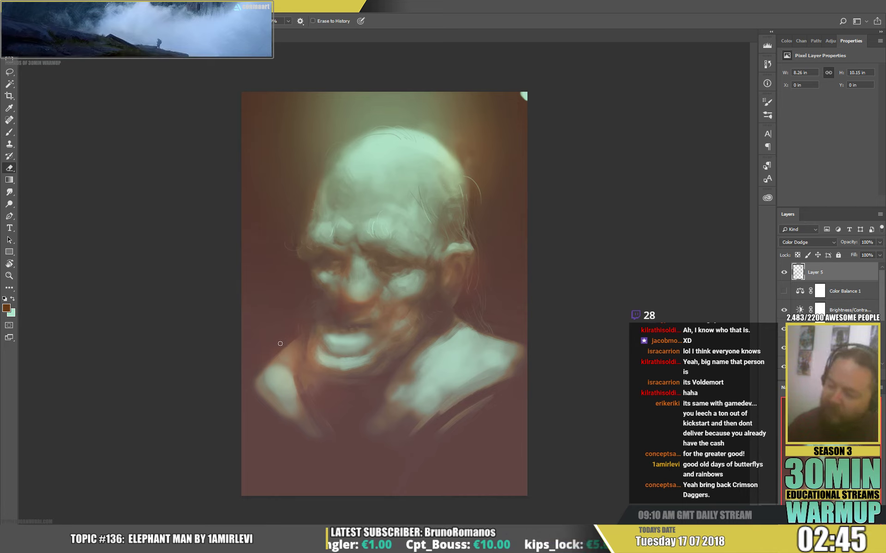
key("b")
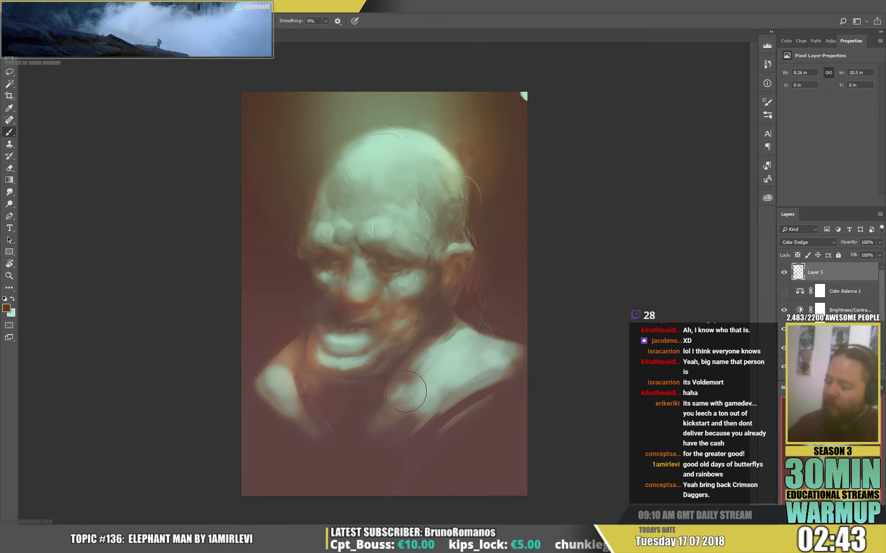
left_click_drag(415, 385, 414, 377)
left_click_drag(376, 465, 380, 467)
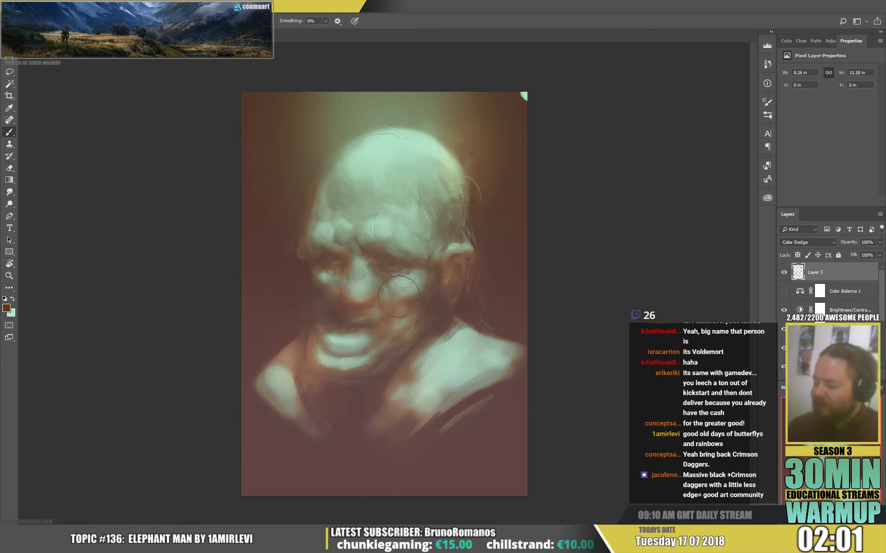
Brighten the brow and forehead with Color Dodge strokes on Layer 5
key("e")
right_click(394, 269)
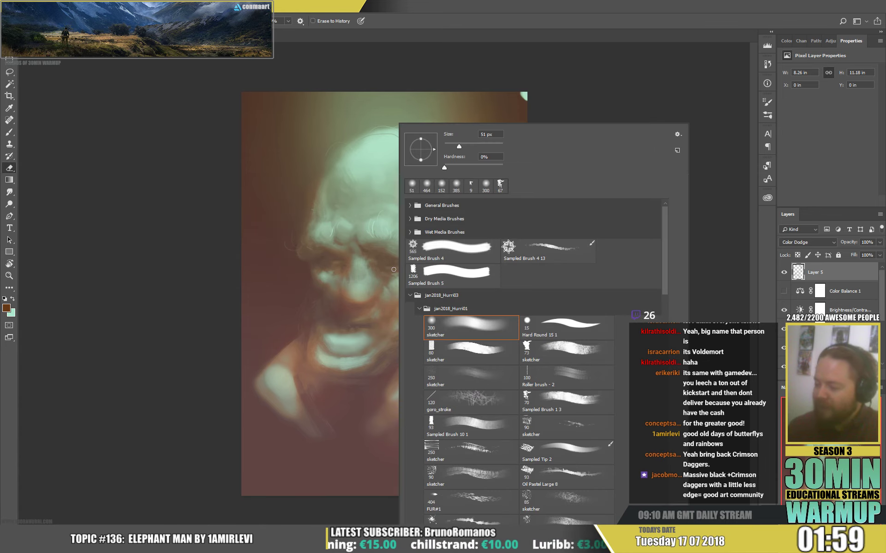
left_click(347, 316)
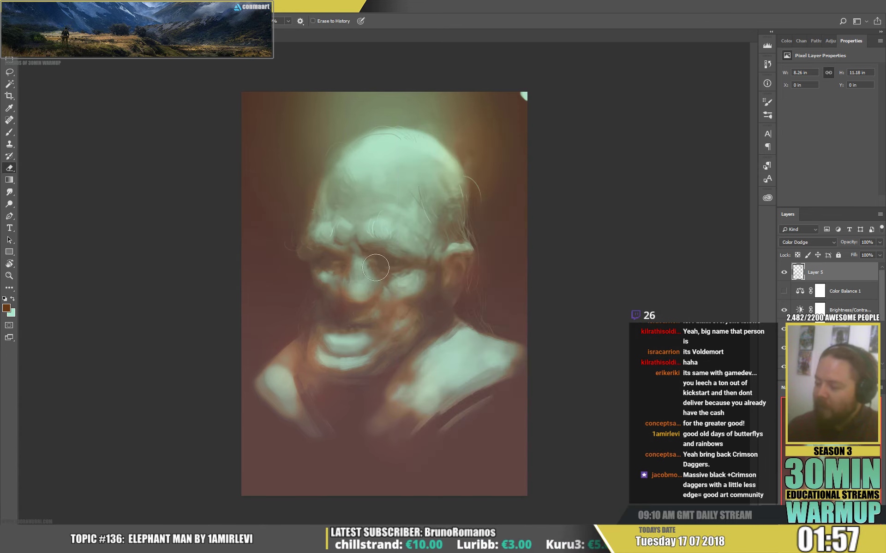
key("b")
key("e")
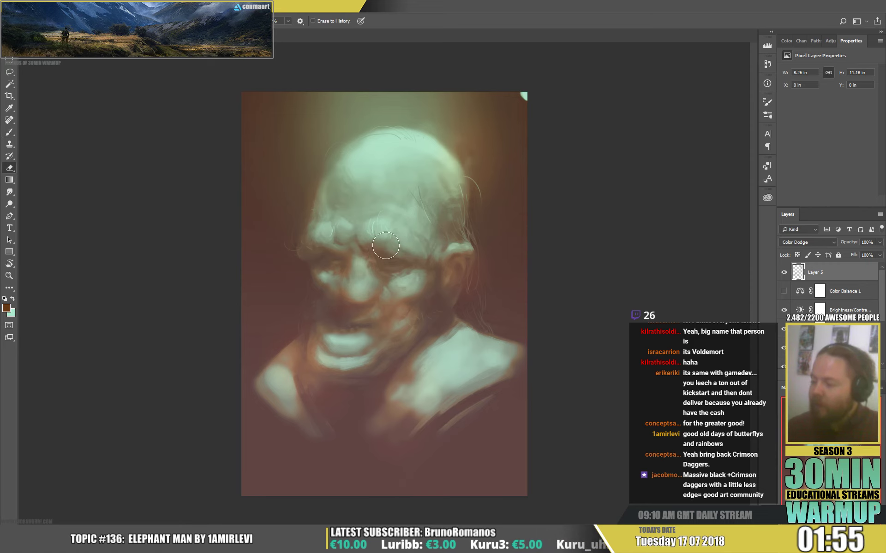
key("b")
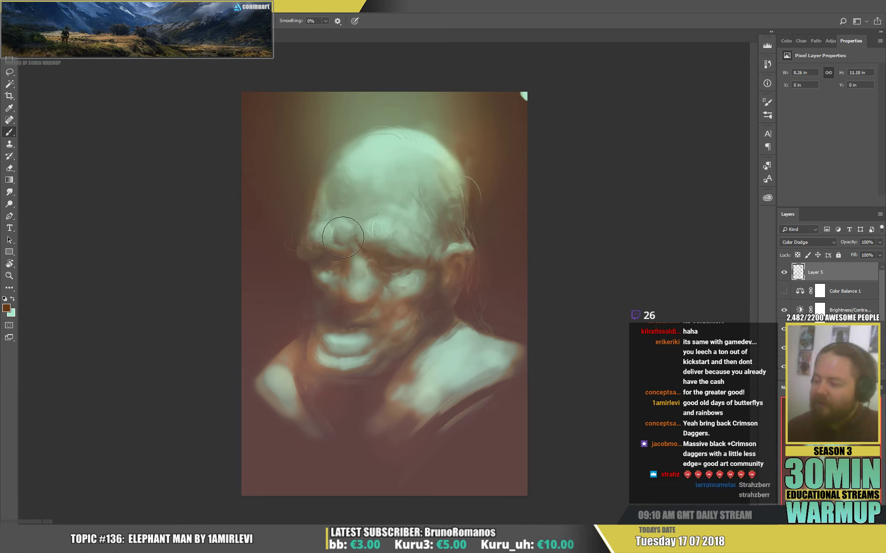
mouse_move(335, 221)
left_mouse_down()
mouse_move(332, 180)
mouse_move(326, 187)
left_mouse_up()
Make the brush smaller for further touch-ups on Layer 5
key("e")
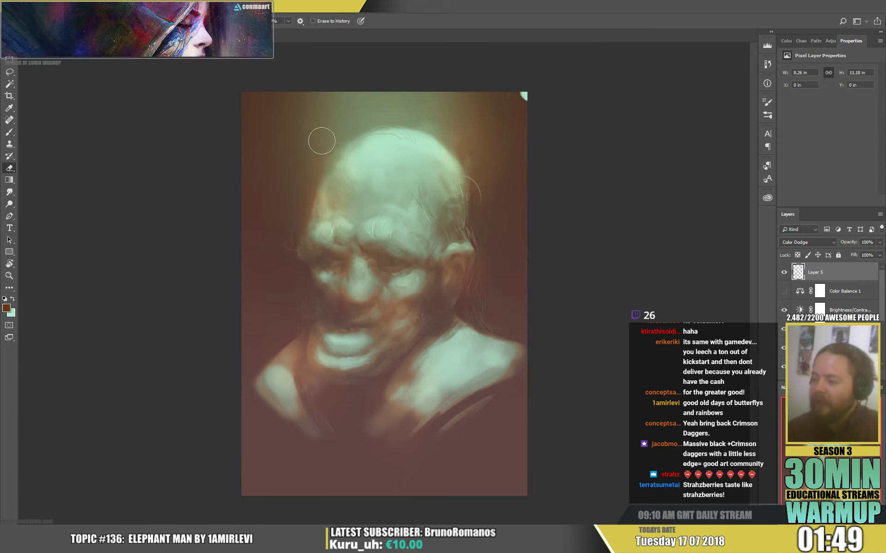
key("b")
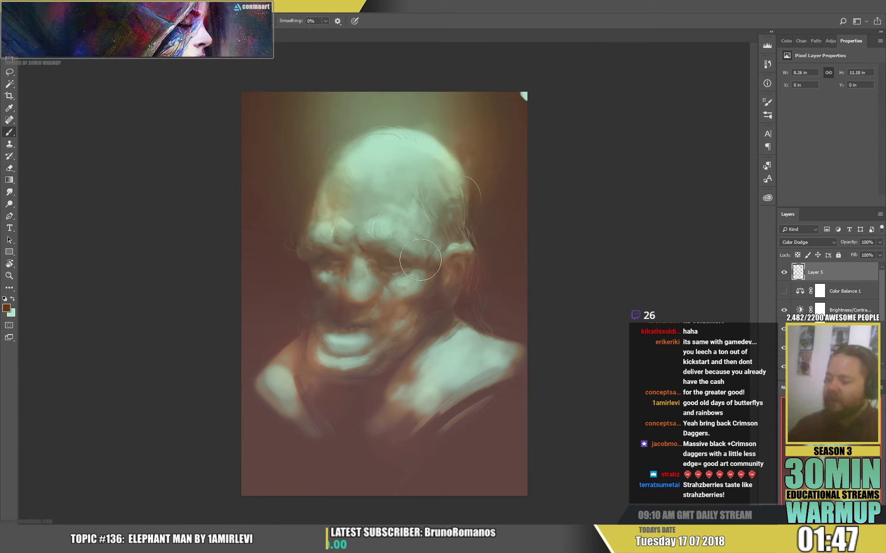
key("e")
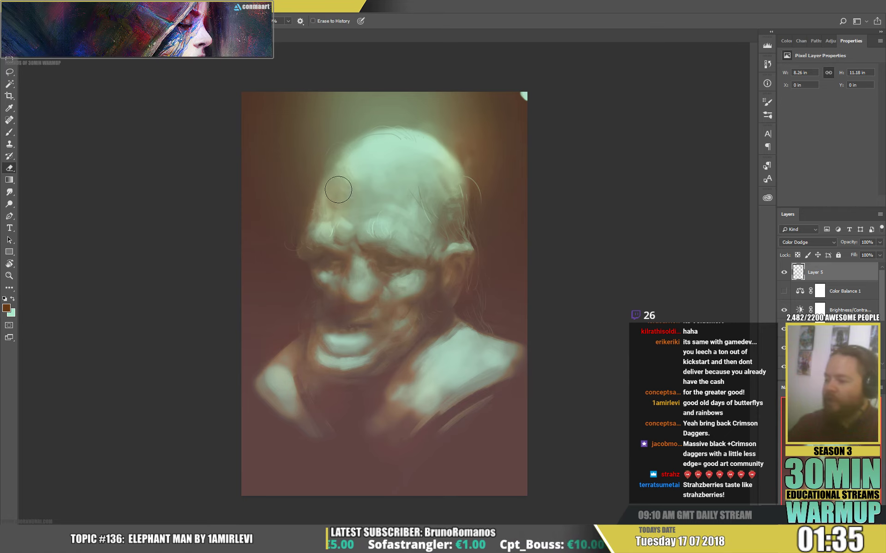
key("b")
right_click(436, 125)
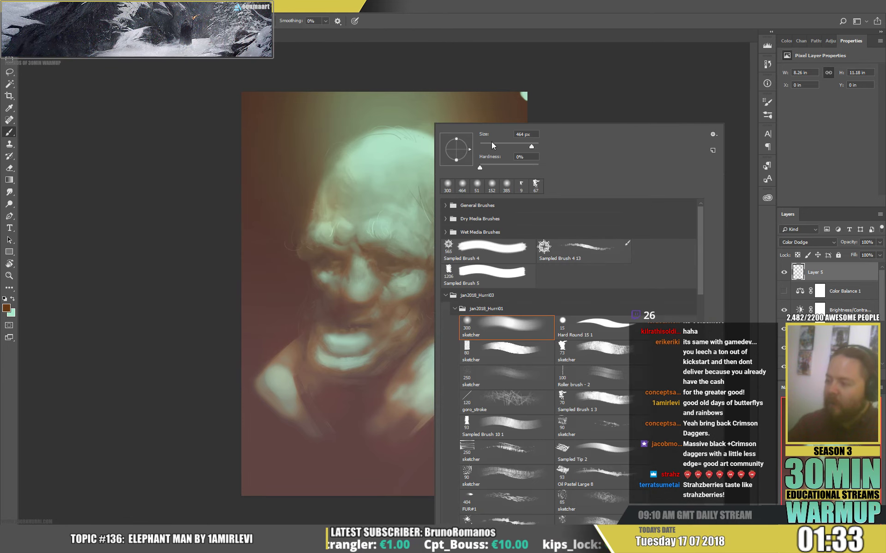
left_click(493, 143)
key("Return")
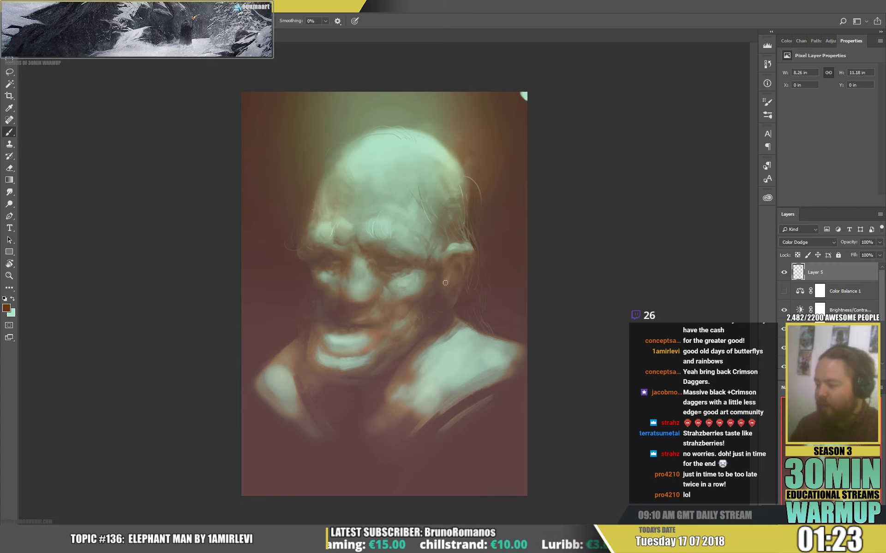
Add a new empty layer above Layer 5 with Ctrl+Shift+Alt+N
key("e")
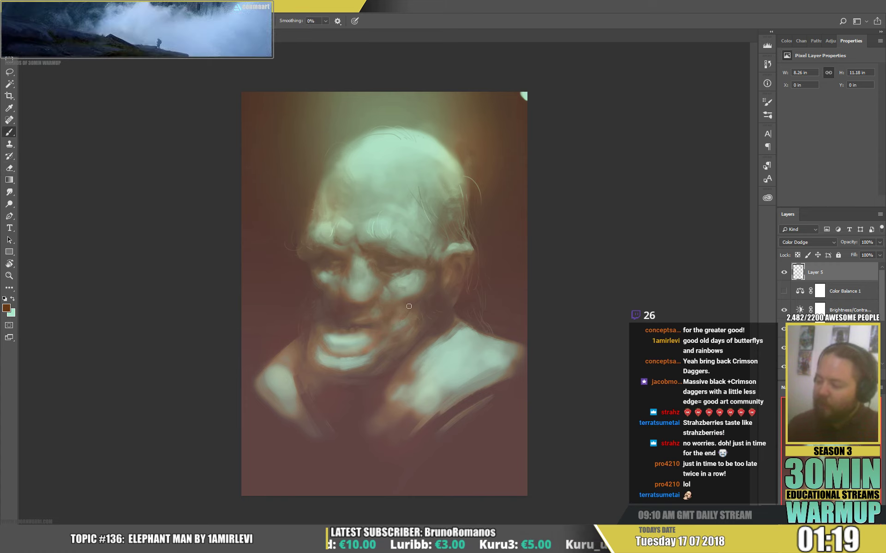
key("b")
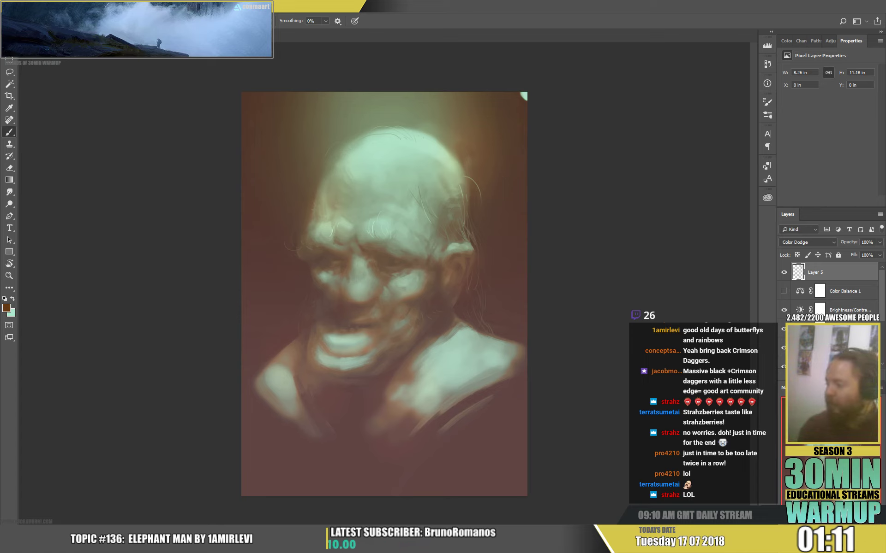
key("ctrl+shift+alt+n")
Set Layer 6 to Color Dodge and choose a muted olive green as the brush colour
left_click(807, 242)
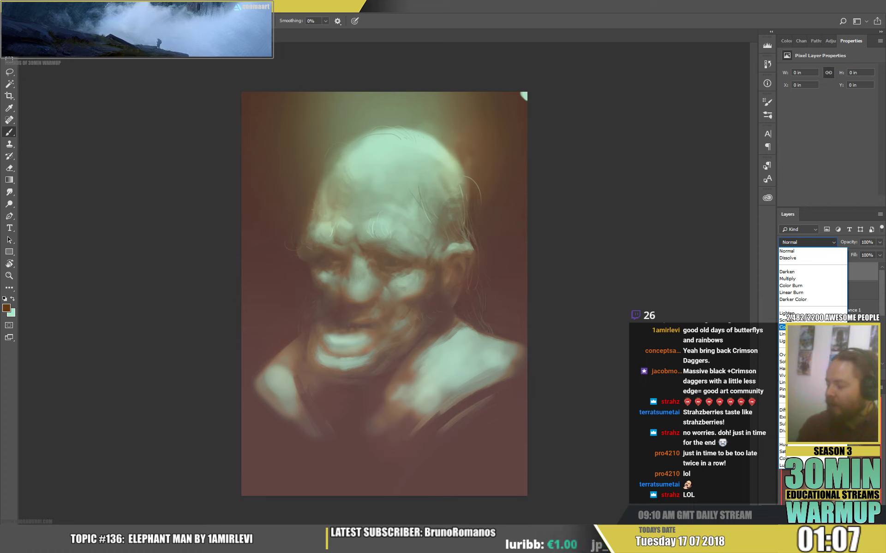
left_click(807, 327)
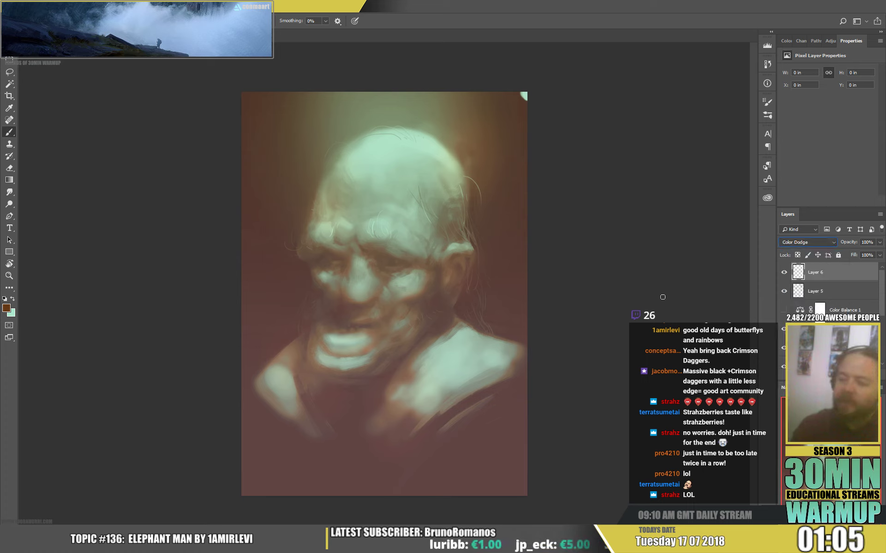
left_click(6, 309)
left_click(261, 414)
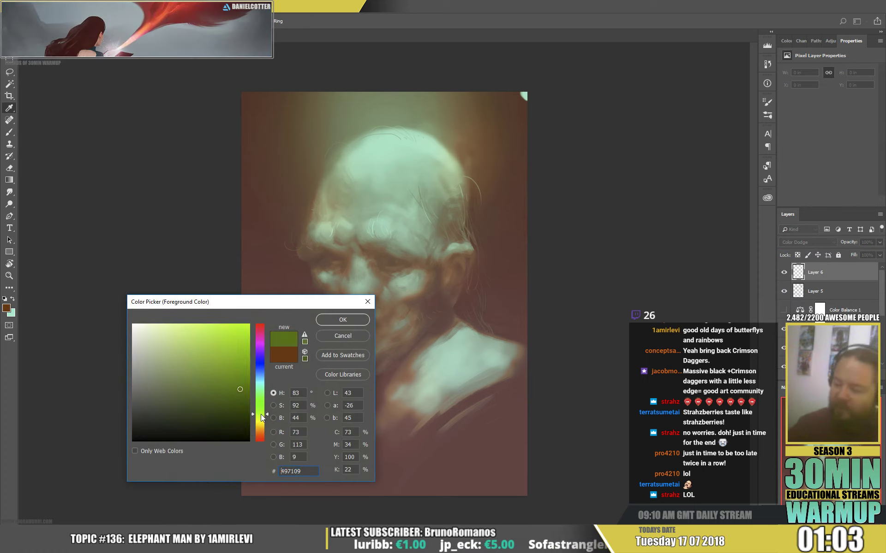
left_click_drag(261, 418, 261, 416)
left_click_drag(193, 395, 195, 385)
left_click(362, 320)
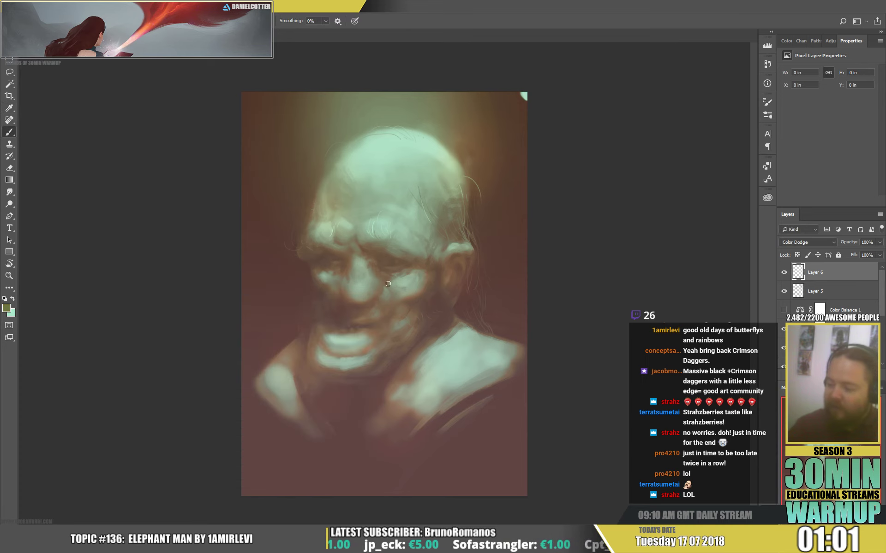
key("b")
right_click(392, 277)
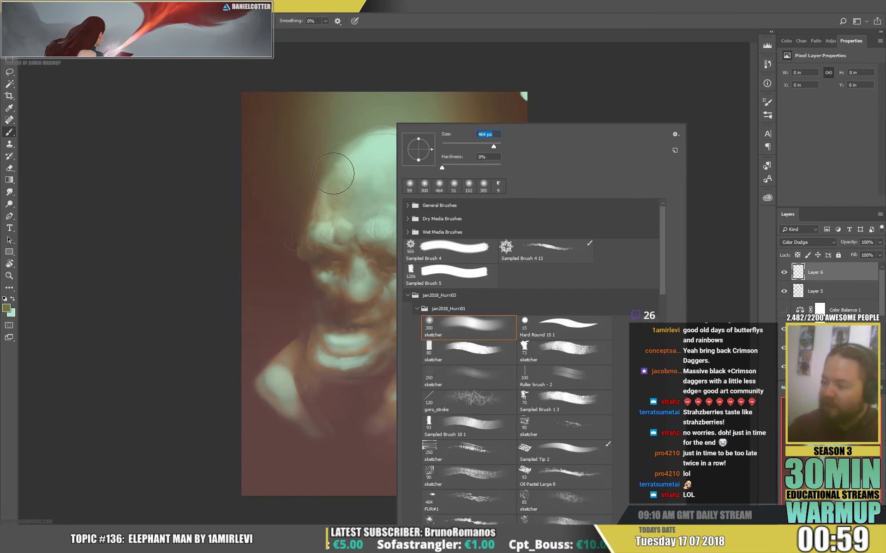
key("Return")
Paint soft olive strokes over the crown and the right and left shoulder highlights
mouse_move(332, 164)
left_mouse_down()
mouse_move(405, 208)
mouse_move(455, 198)
mouse_move(469, 152)
mouse_move(496, 143)
left_mouse_up()
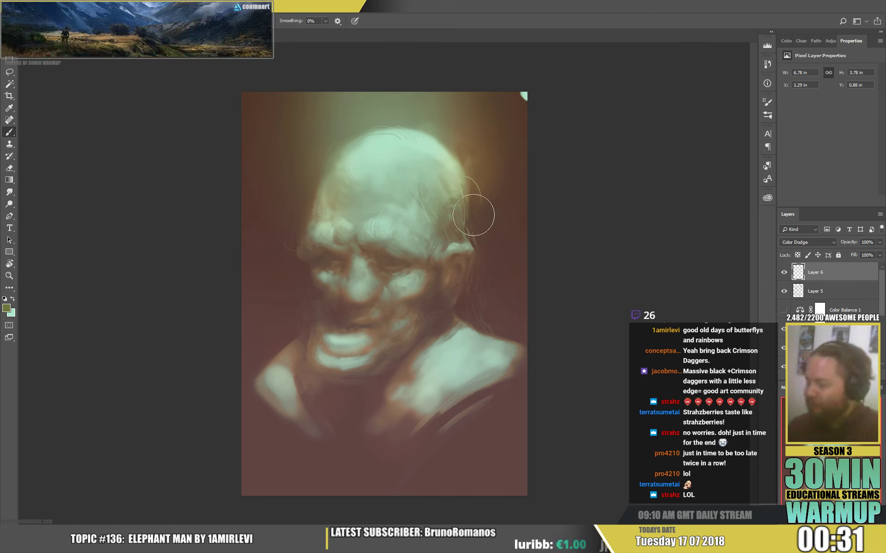
mouse_move(451, 167)
left_mouse_down()
mouse_move(409, 128)
mouse_move(357, 147)
mouse_move(339, 140)
mouse_move(359, 103)
left_mouse_up()
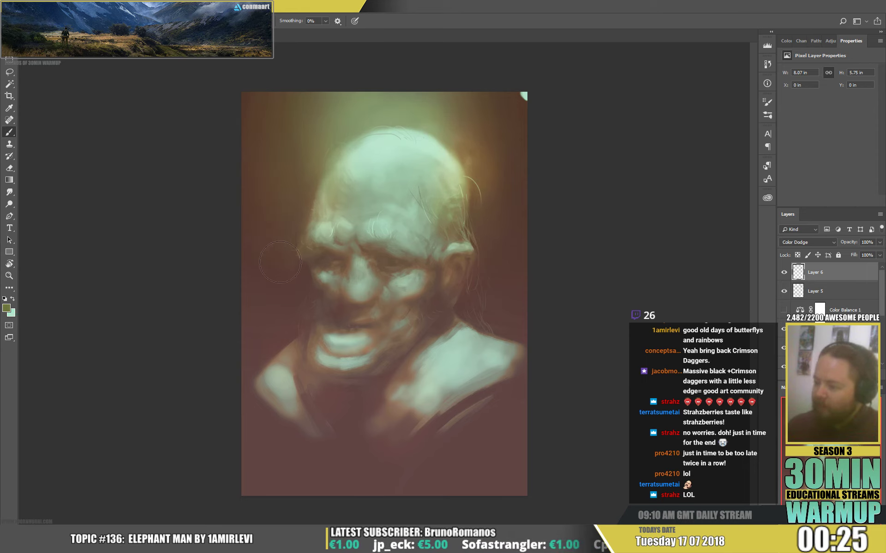
mouse_move(300, 287)
left_mouse_down()
mouse_move(384, 366)
mouse_move(464, 346)
left_mouse_up()
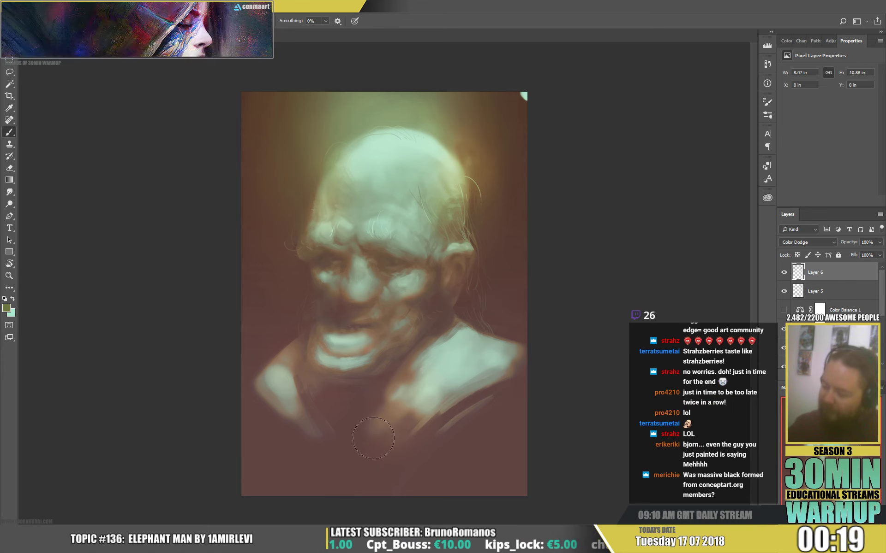
left_click_drag(395, 404, 404, 422)
mouse_move(522, 360)
left_mouse_down()
mouse_move(429, 407)
mouse_move(499, 361)
mouse_move(511, 378)
mouse_move(437, 379)
mouse_move(531, 370)
mouse_move(470, 381)
mouse_move(523, 356)
mouse_move(483, 396)
left_mouse_up()
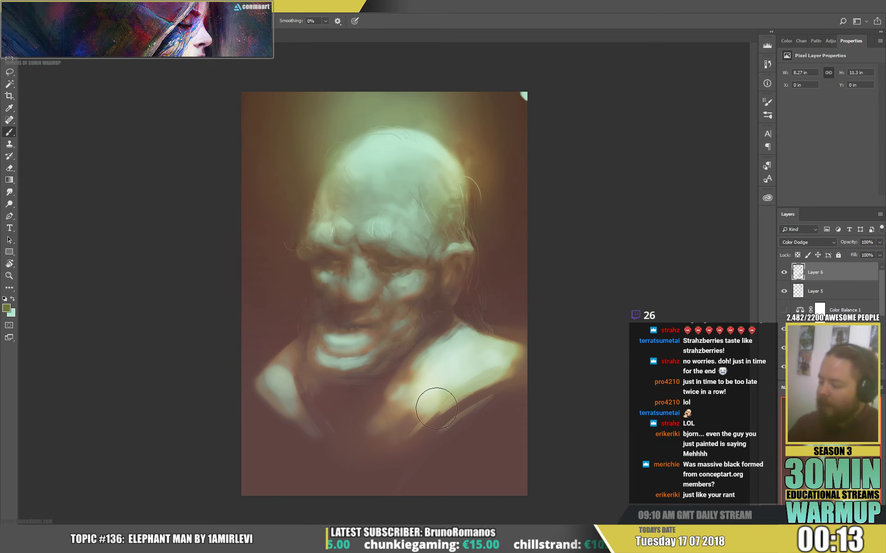
left_click_drag(421, 406, 505, 357)
left_click_drag(379, 361, 404, 374)
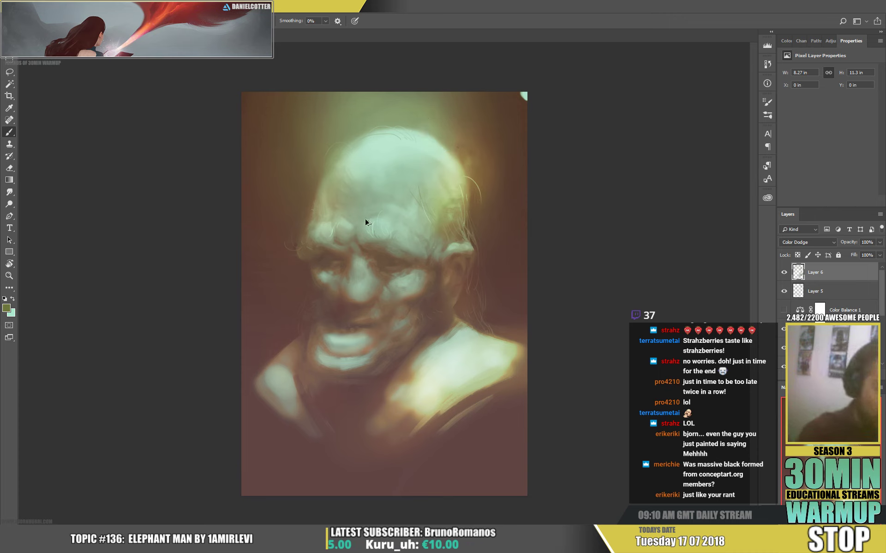
Add Layer 7 above Layer 6 and set its blend mode to Color
key("ctrl+shift+alt+n")
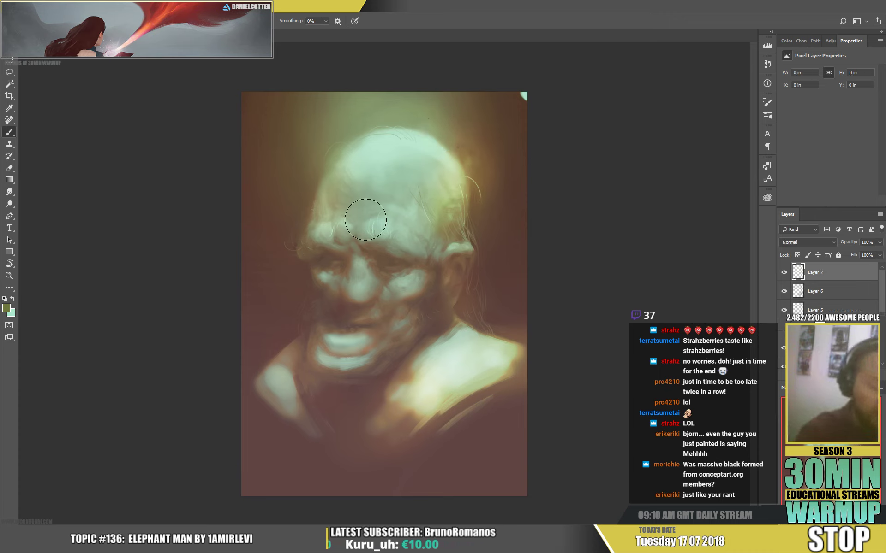
left_click(795, 241)
left_click(793, 452)
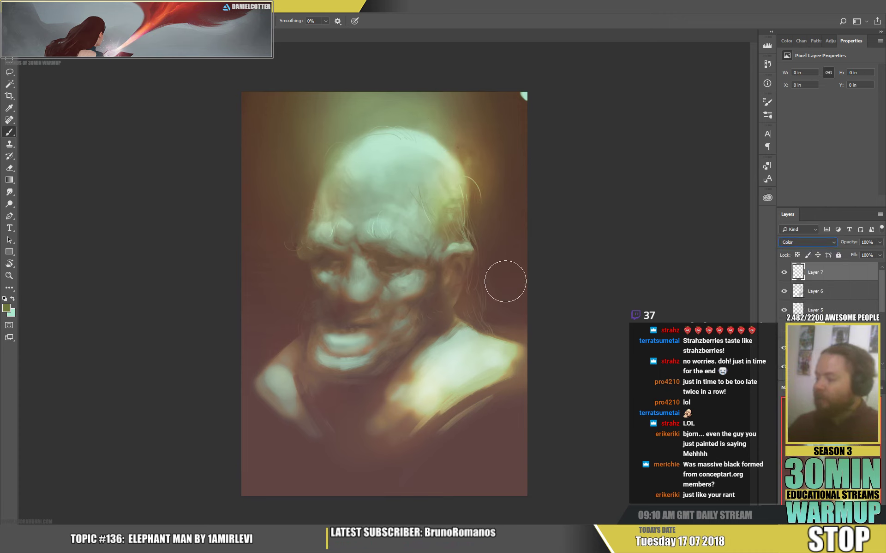
Choose the 90 sketcher brush at 168 px with warm orange #a94e17 as the colour
right_click(376, 163)
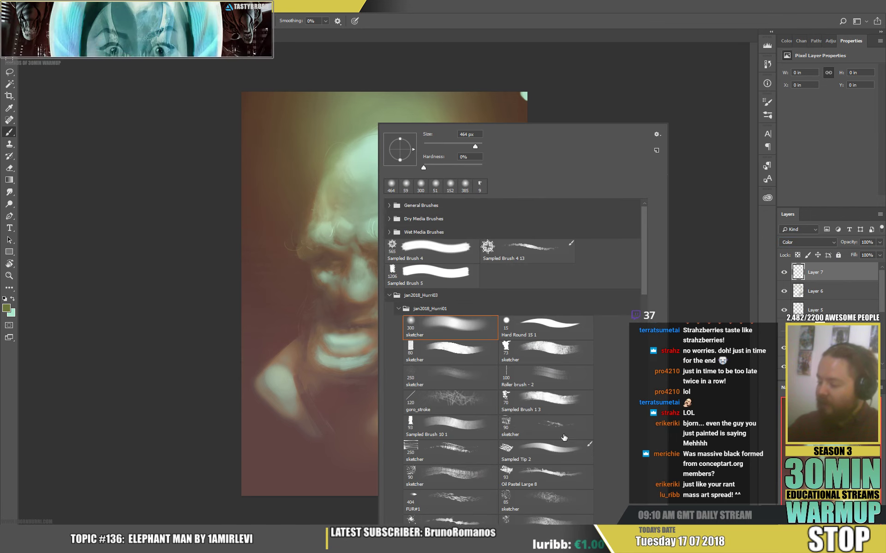
left_click(545, 427)
left_click_drag(457, 146, 463, 146)
left_click(358, 121)
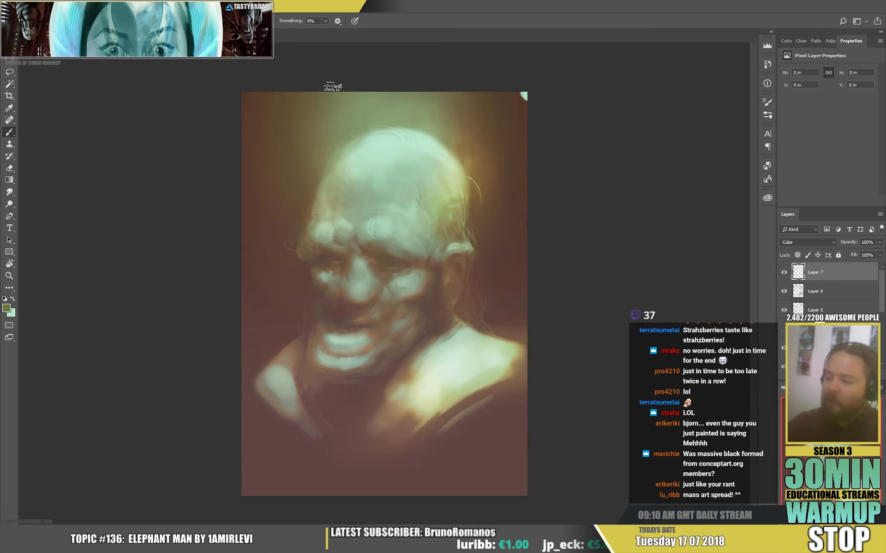
left_click(7, 309)
left_click(265, 434)
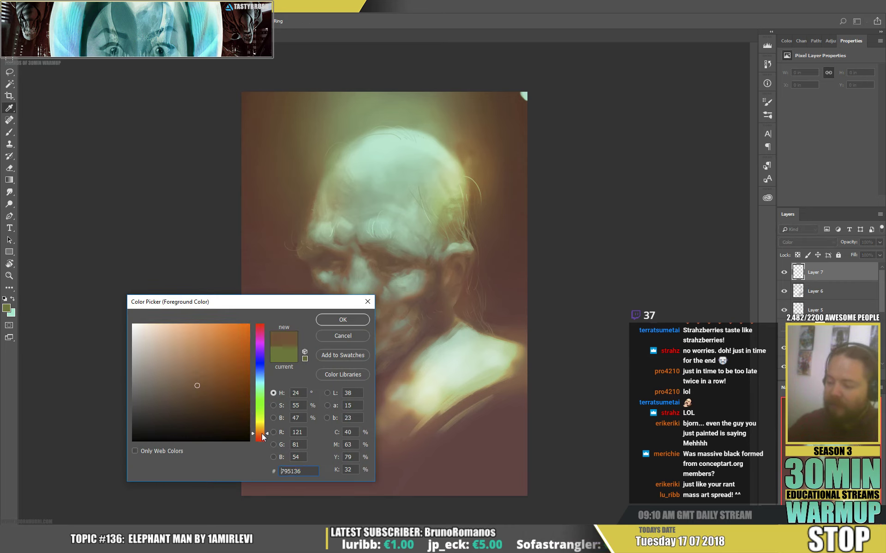
left_click(343, 320)
Dab orange near the canvas top, then erase the stray dab
key("b")
left_click(338, 96)
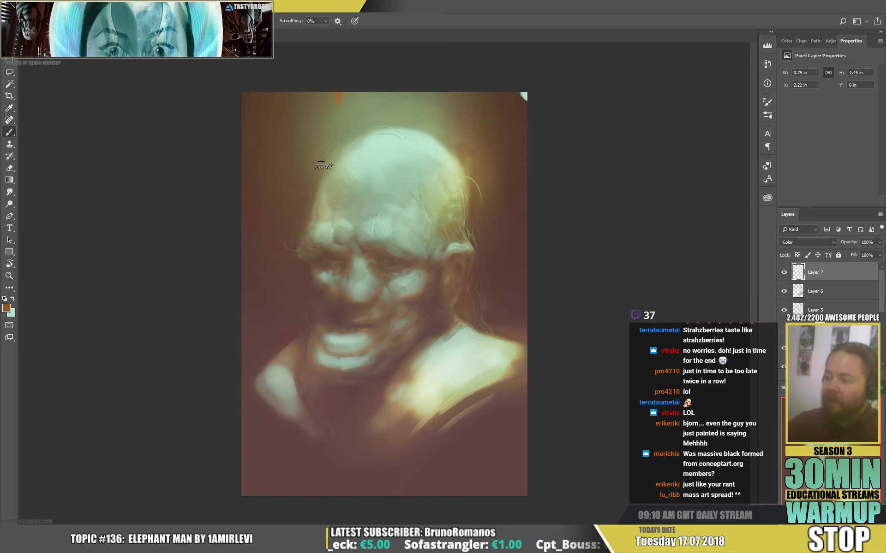
mouse_move(322, 167)
left_mouse_down()
mouse_move(317, 131)
mouse_move(321, 181)
mouse_move(312, 164)
mouse_move(338, 154)
left_mouse_up()
key("e")
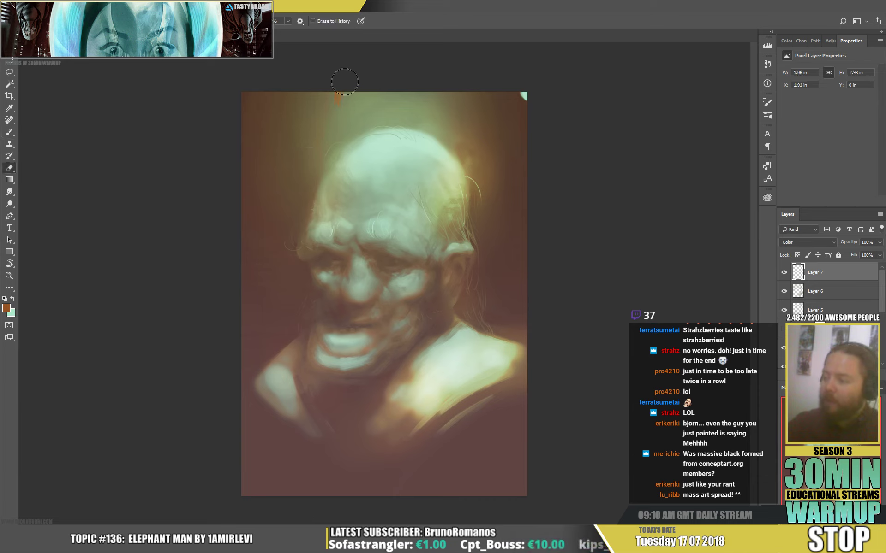
left_click_drag(341, 94, 350, 108)
key("b")
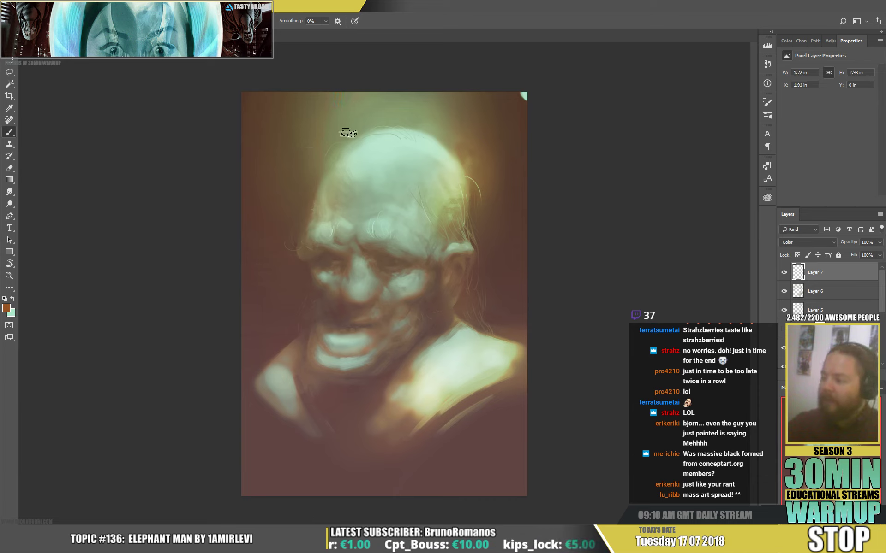
Tint the head's right side, left shoulder and left face with warm orange
mouse_move(339, 141)
left_mouse_down()
mouse_move(448, 119)
mouse_move(450, 160)
mouse_move(477, 199)
left_mouse_up()
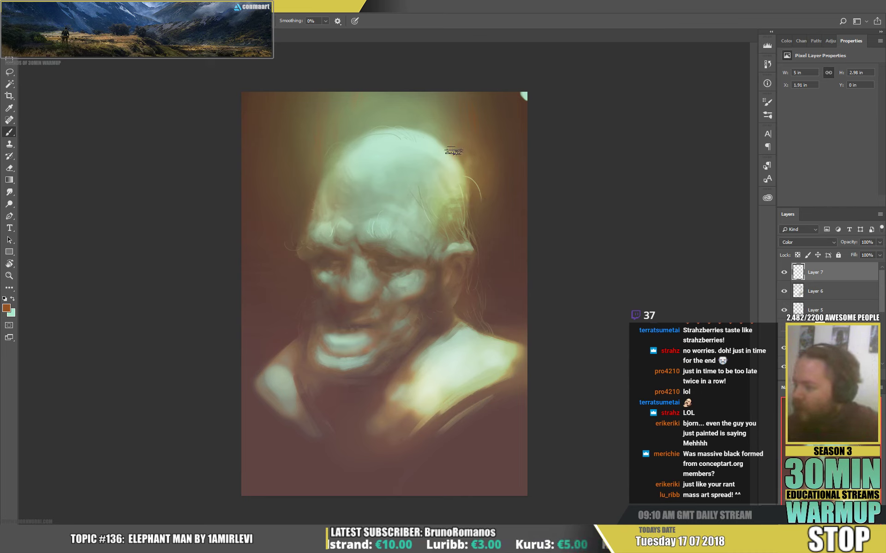
left_click_drag(293, 286, 268, 376)
mouse_move(295, 340)
left_mouse_down()
mouse_move(259, 362)
mouse_move(251, 318)
mouse_move(264, 328)
left_mouse_up()
key("e")
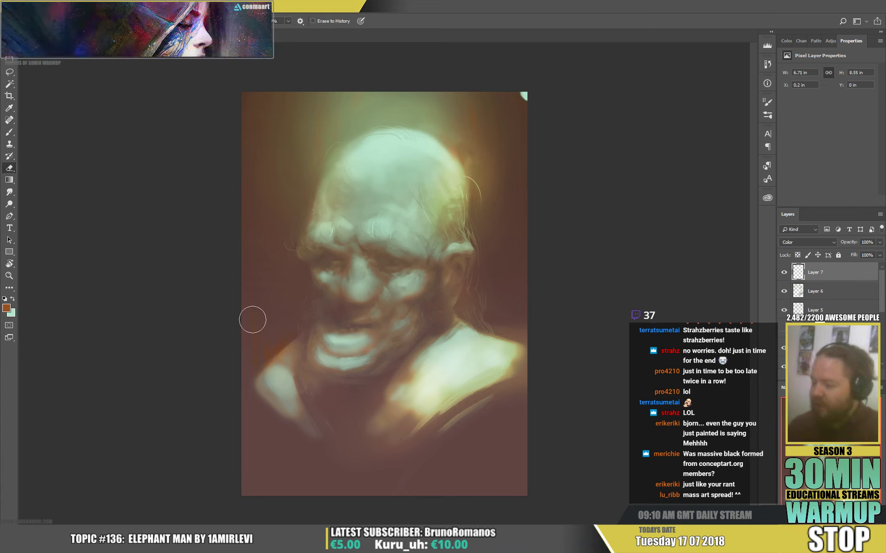
key("b")
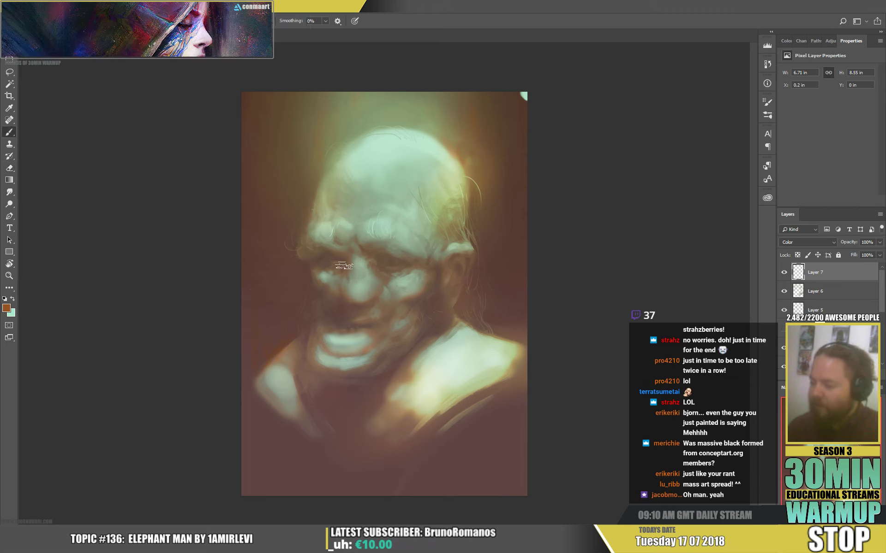
key("e")
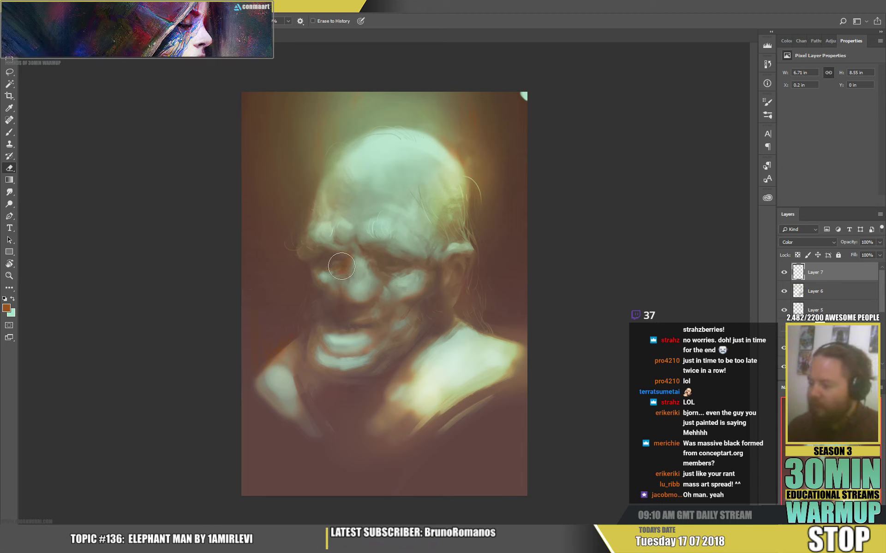
key("b")
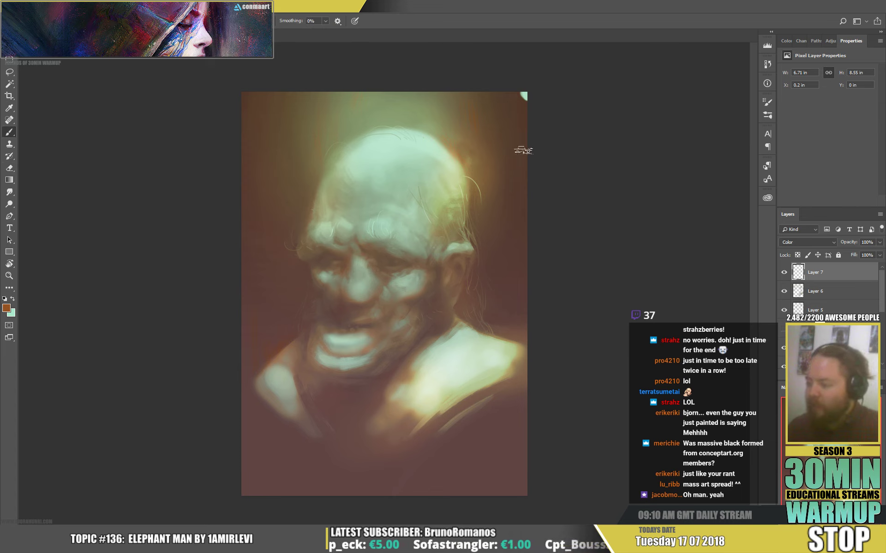
Add empty Layer 8 above Layer 7, then bring the Twitch window forward and reposition it
key("e")
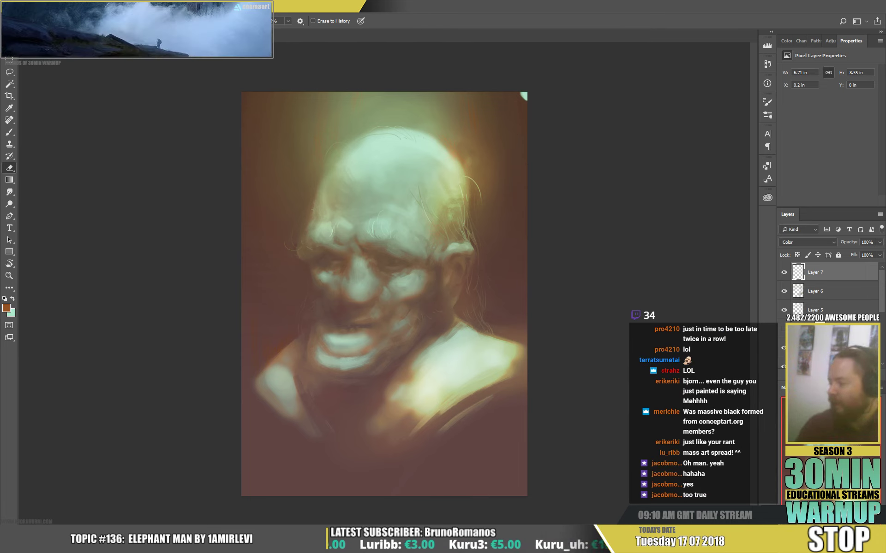
key("ctrl+shift+alt+n")
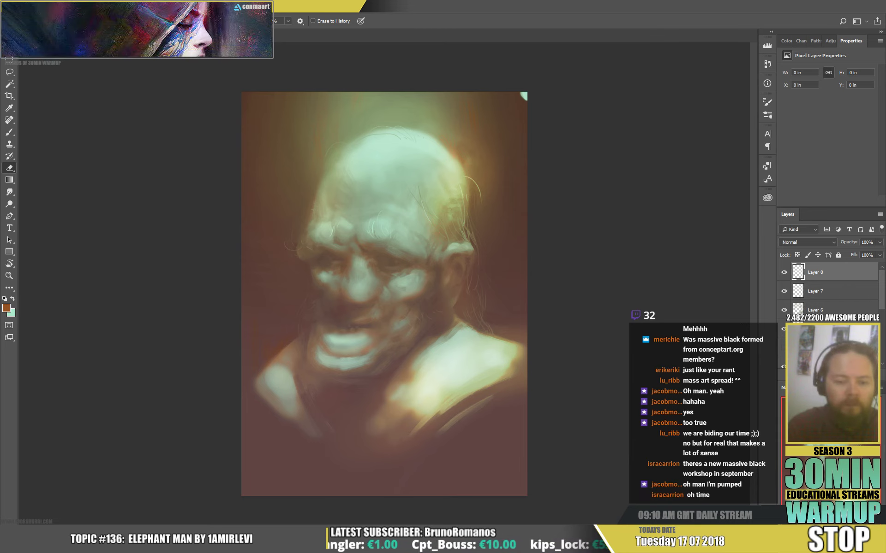
key("alt+Tab")
left_click_drag(336, 46, 544, 74)
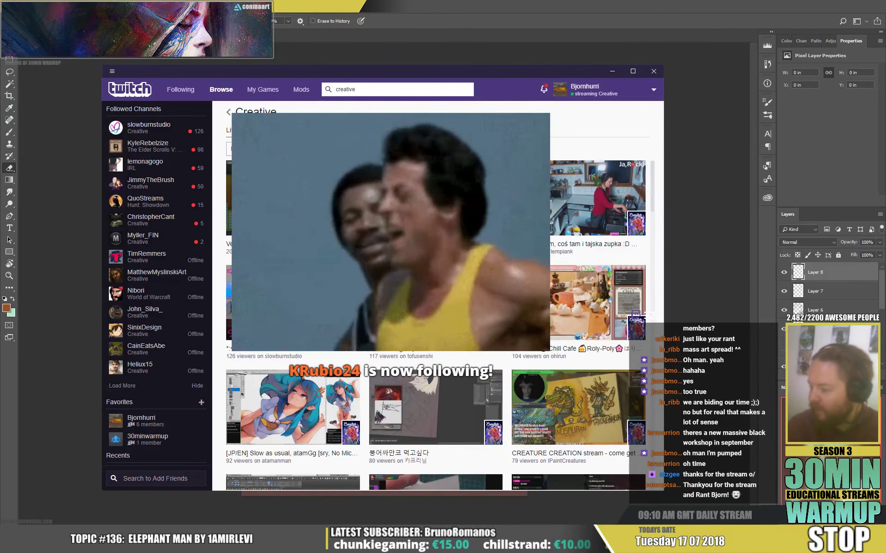
Scroll through Twitch's Creative live channels, then minimize Twitch with Win+Down to reveal the painting
scroll(359, 248, "down", 1)
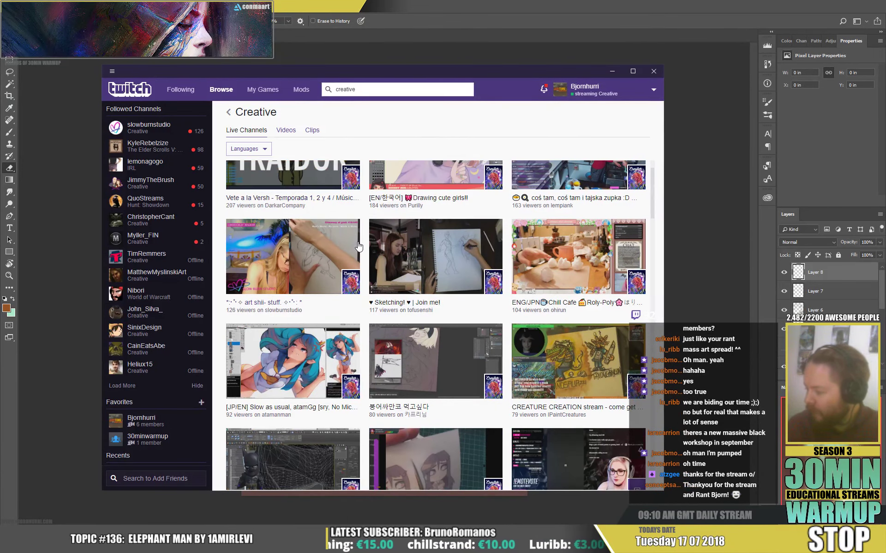
scroll(358, 248, "down", 2)
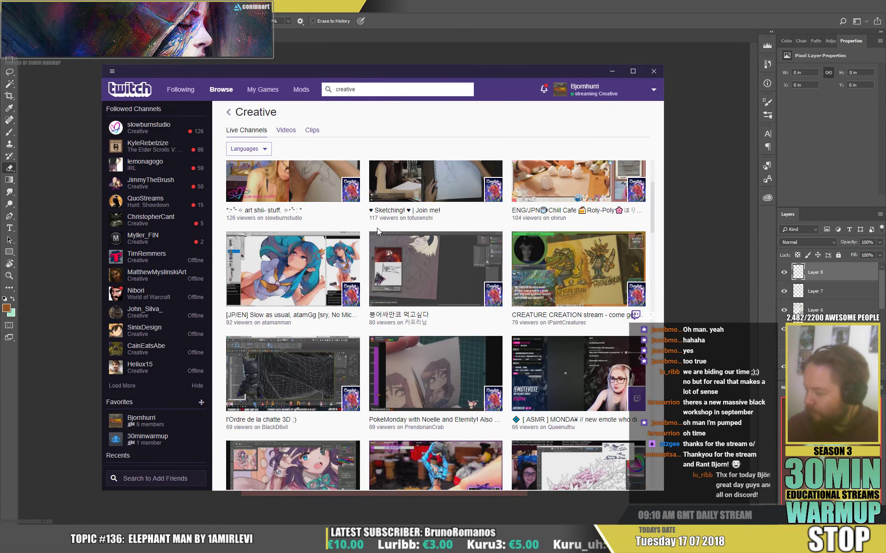
scroll(378, 232, "down", 2)
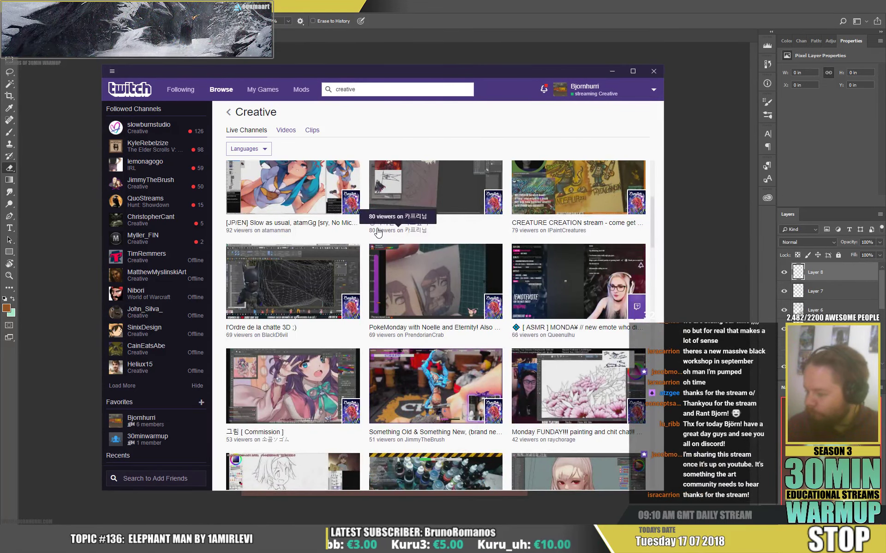
scroll(377, 232, "down", 1)
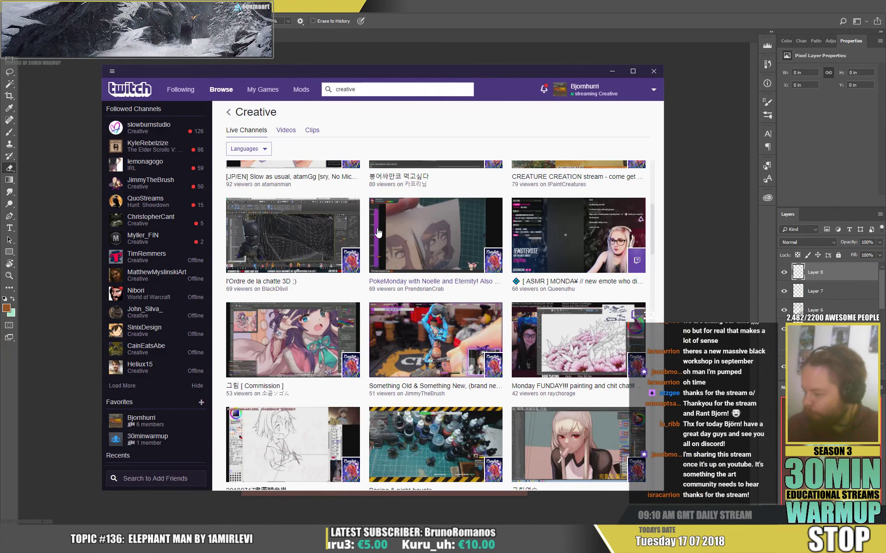
scroll(377, 232, "down", 2)
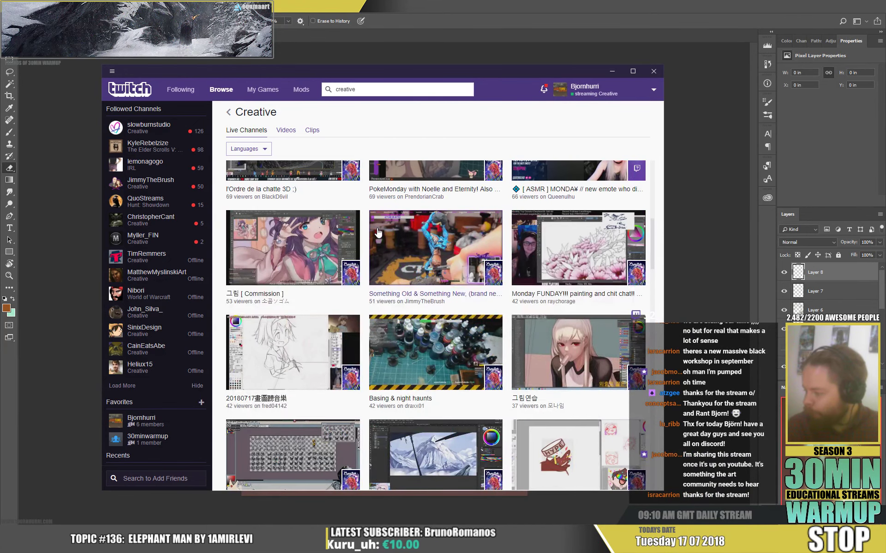
scroll(413, 272, "down", 2)
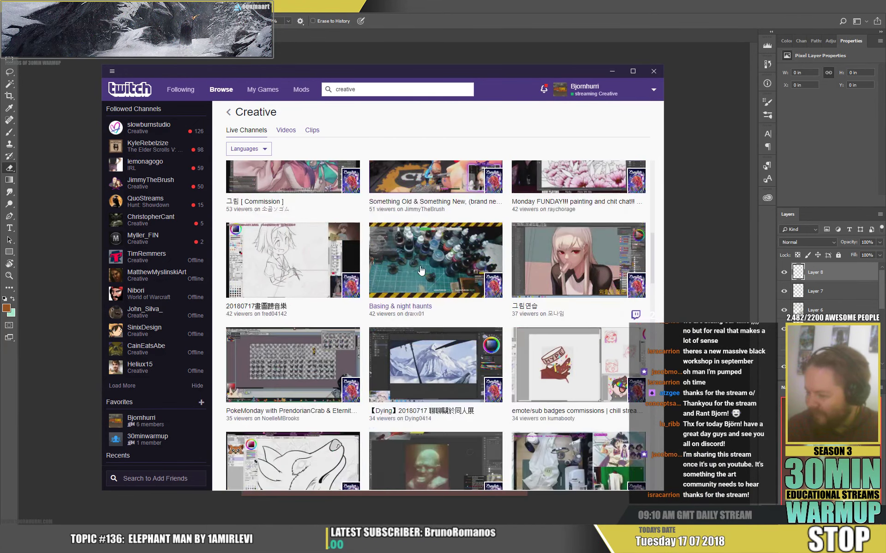
scroll(369, 249, "down", 1)
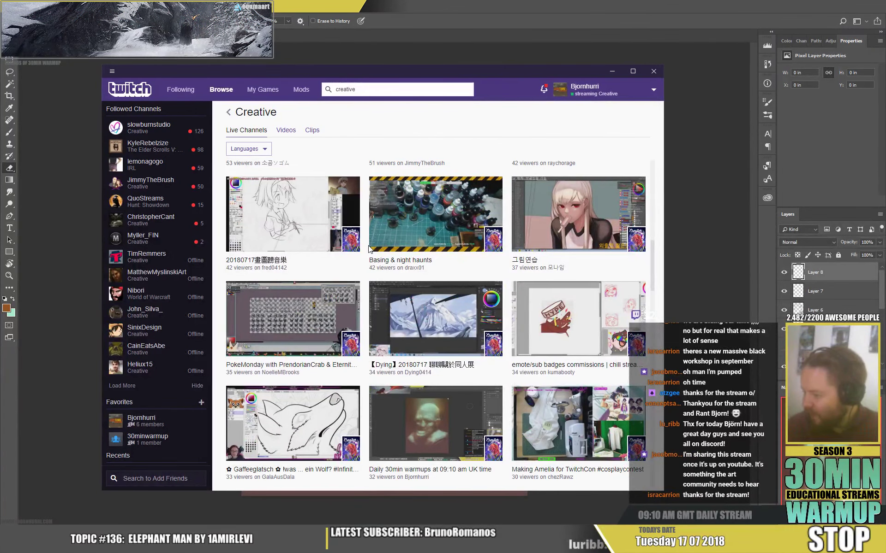
scroll(369, 249, "down", 2)
scroll(369, 250, "down", 2)
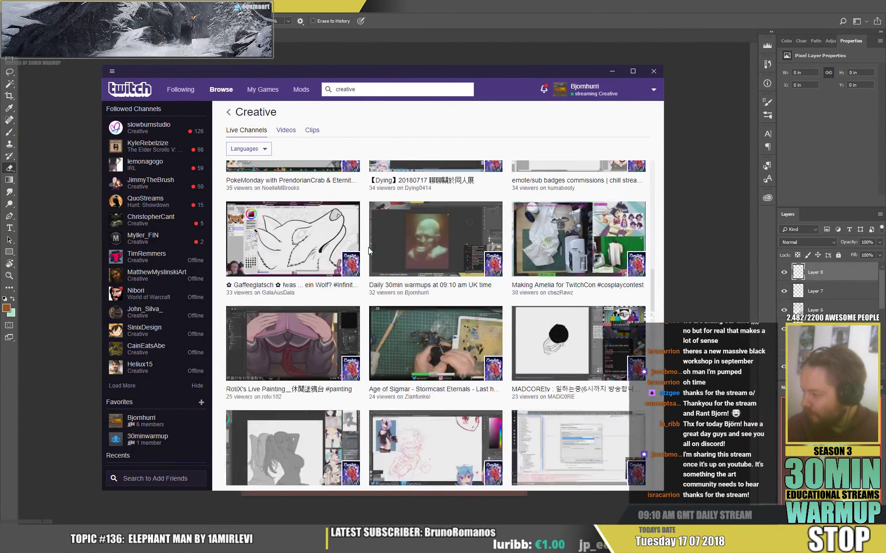
scroll(369, 250, "down", 1)
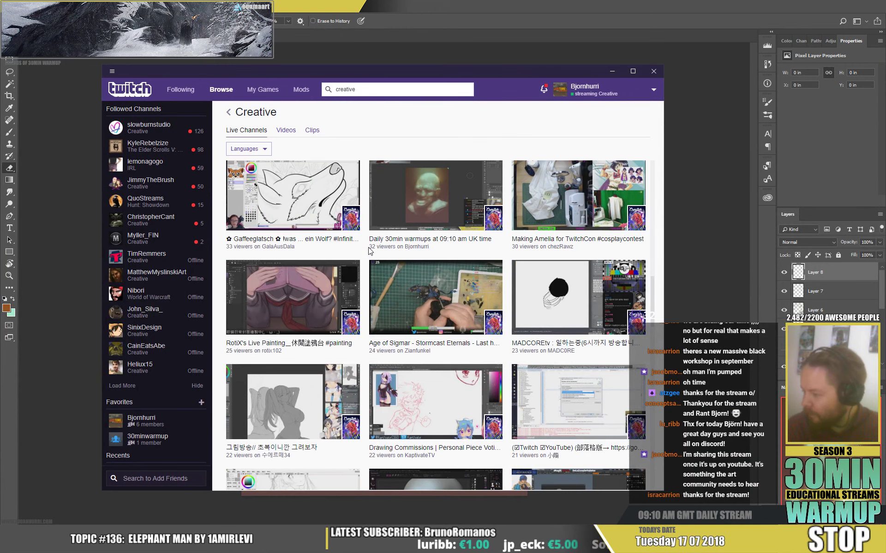
scroll(369, 251, "down", 2)
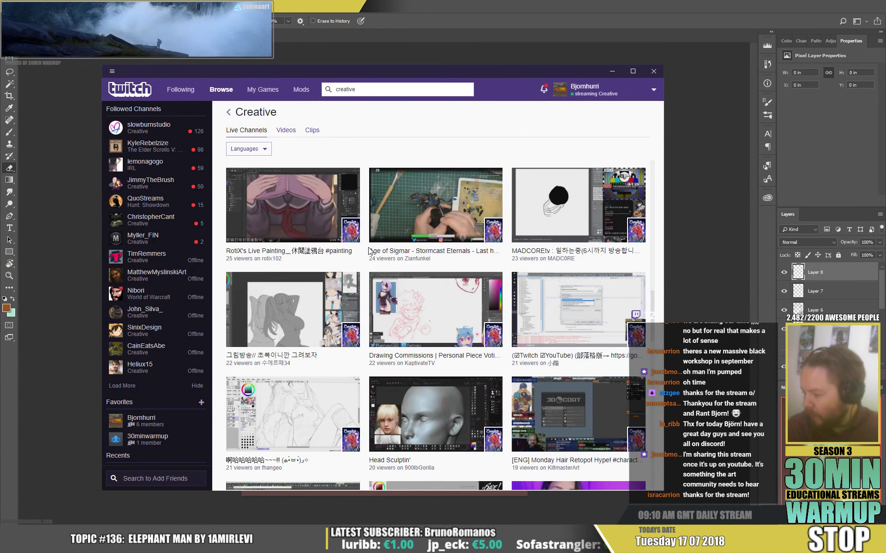
scroll(369, 251, "down", 2)
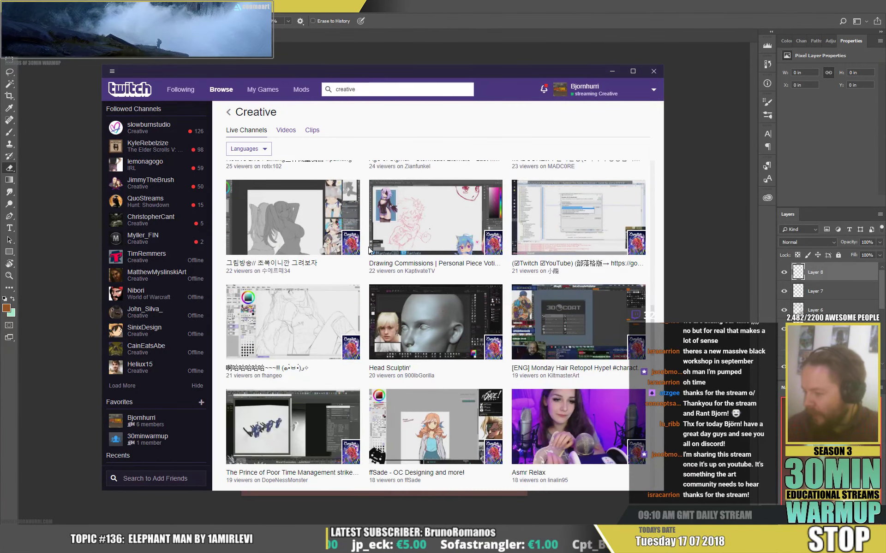
scroll(369, 251, "down", 2)
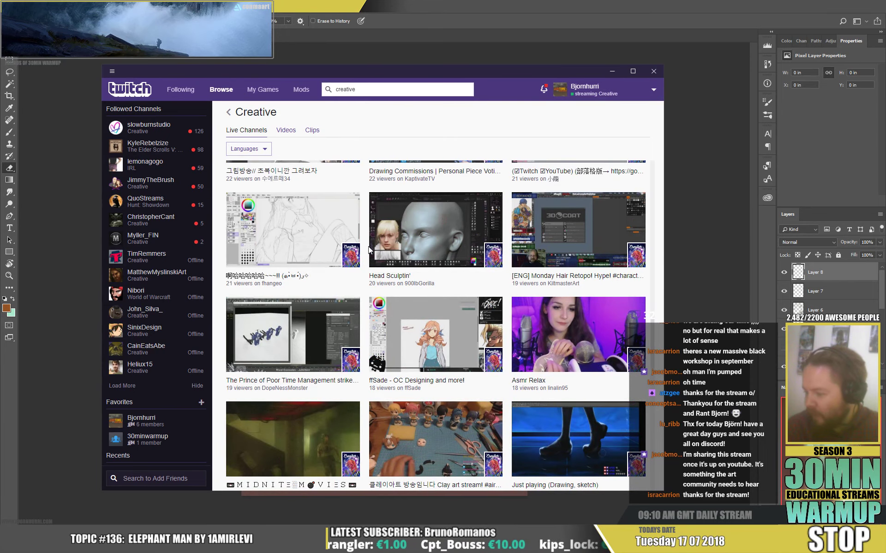
scroll(368, 246, "down", 2)
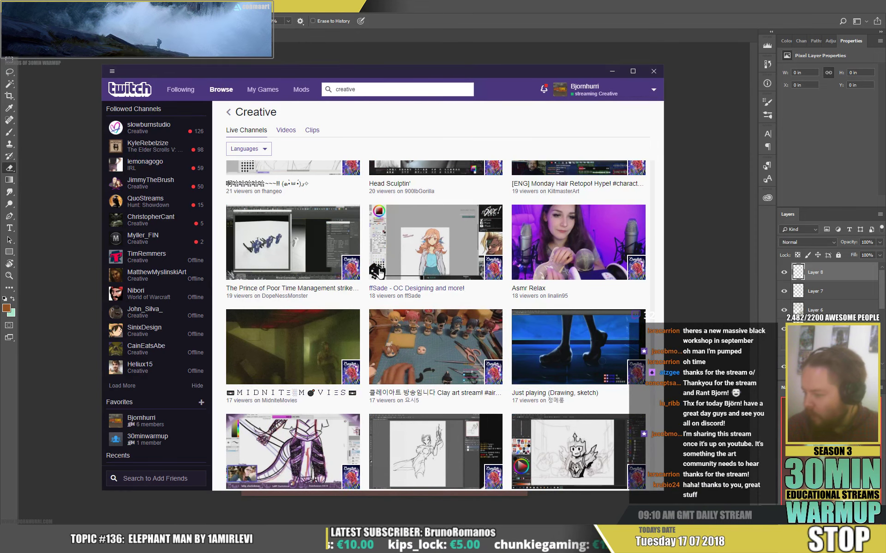
scroll(378, 276, "down", 2)
scroll(378, 275, "down", 3)
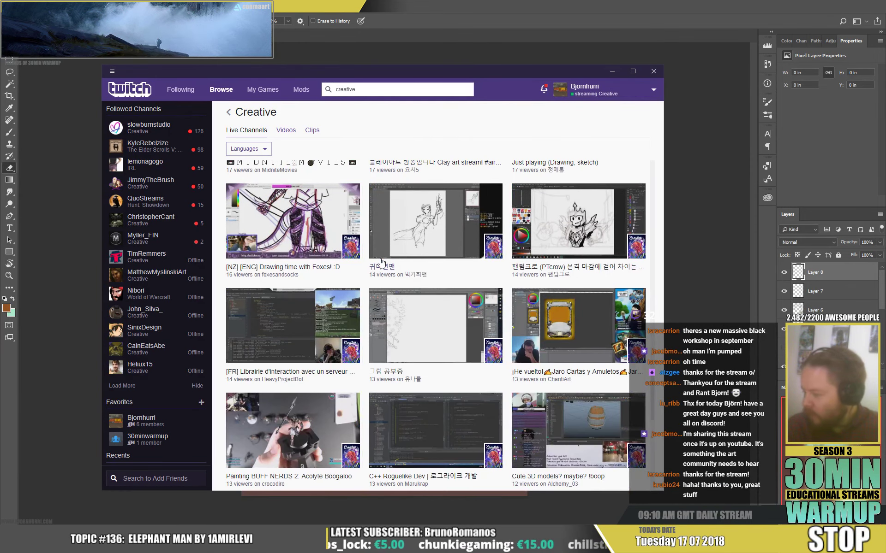
scroll(381, 263, "down", 3)
scroll(383, 254, "down", 2)
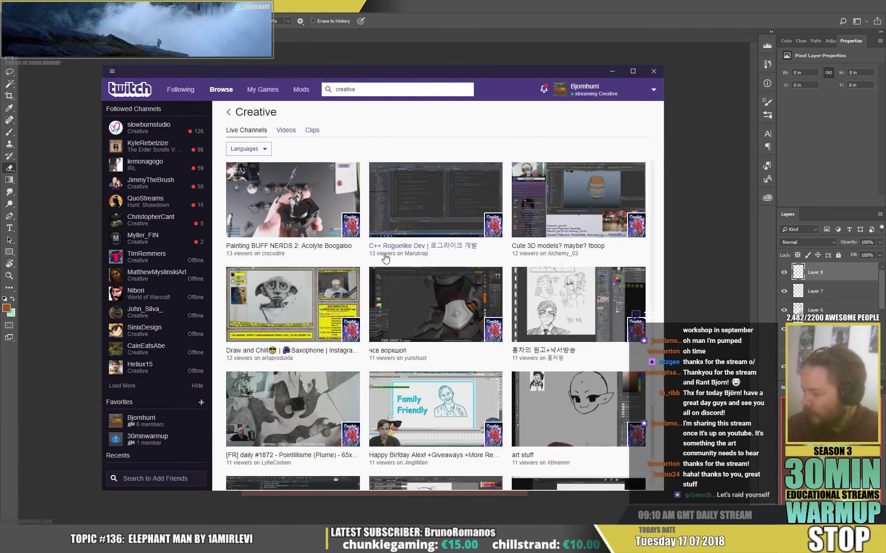
scroll(386, 258, "down", 2)
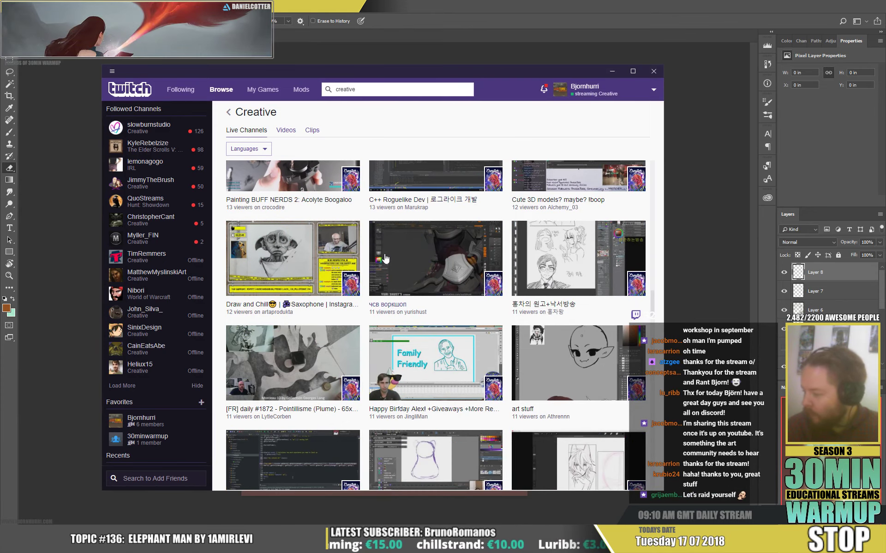
scroll(385, 258, "down", 2)
scroll(386, 258, "down", 2)
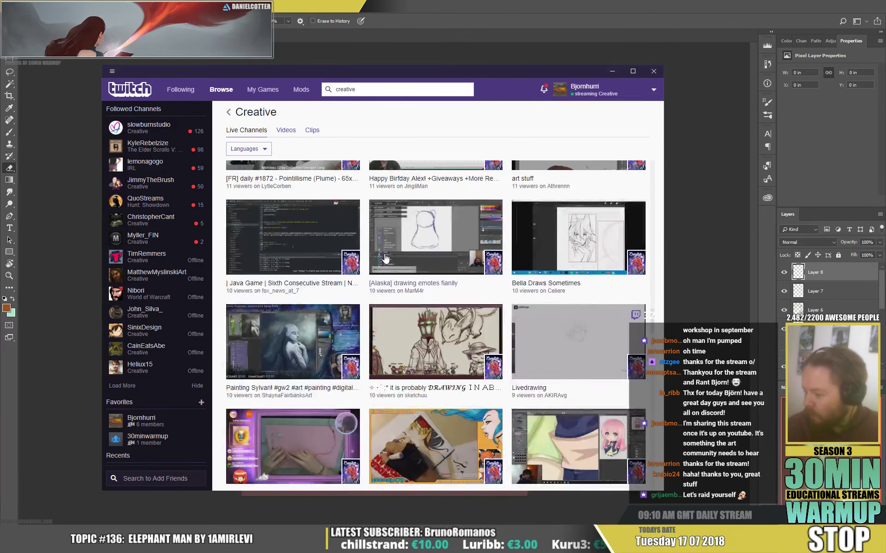
scroll(385, 258, "down", 2)
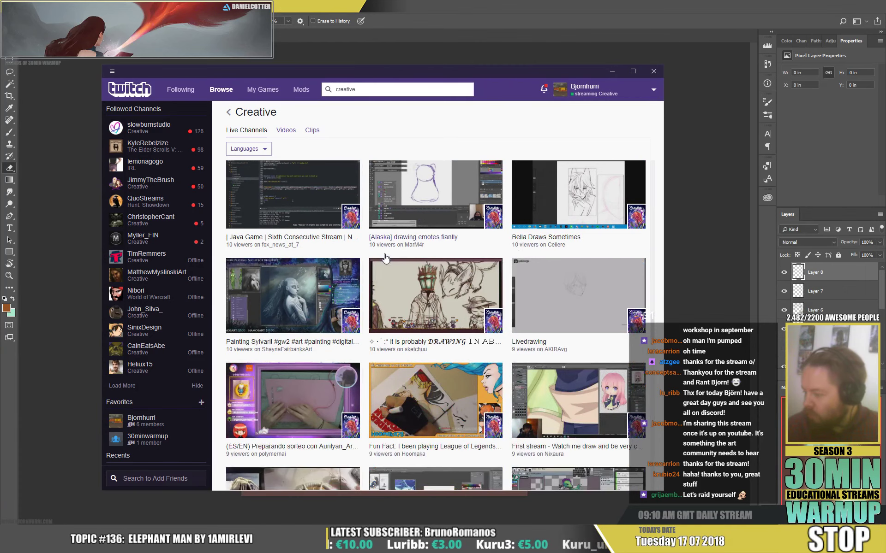
scroll(385, 259, "down", 2)
scroll(386, 258, "down", 6)
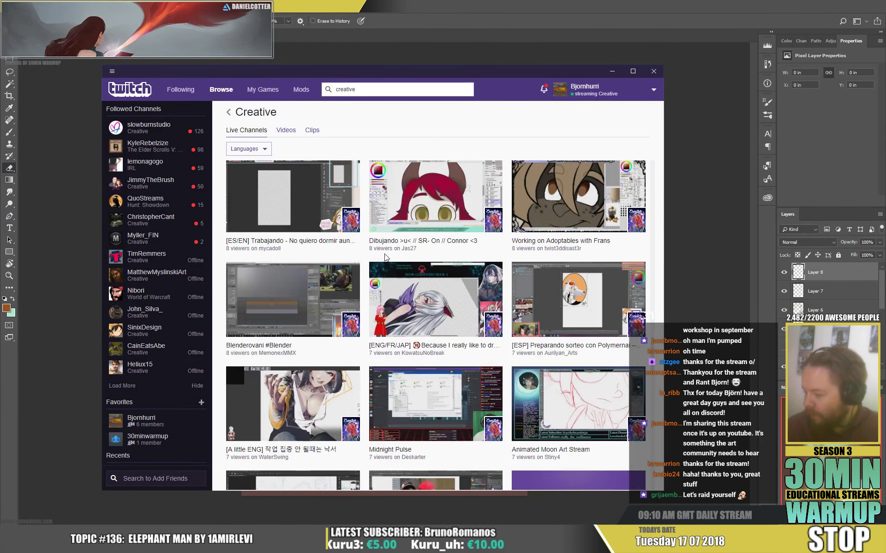
scroll(386, 257, "down", 3)
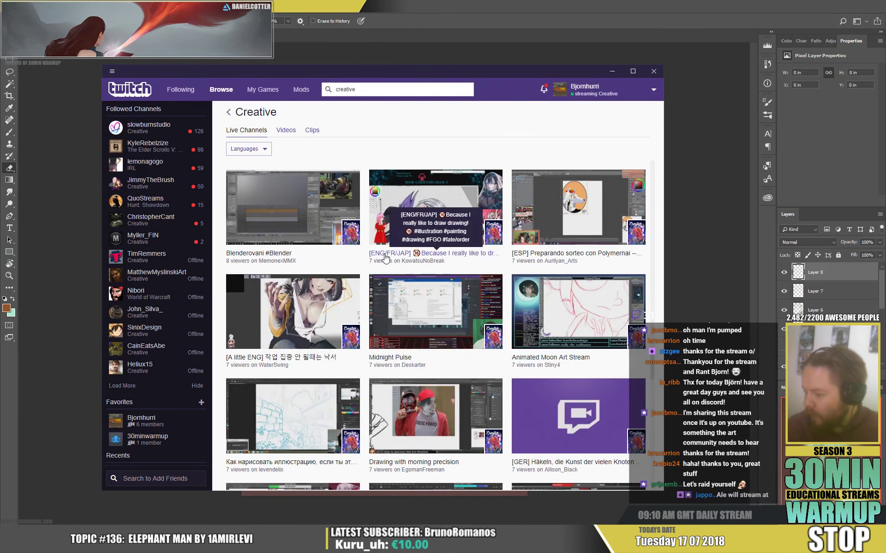
scroll(386, 258, "down", 3)
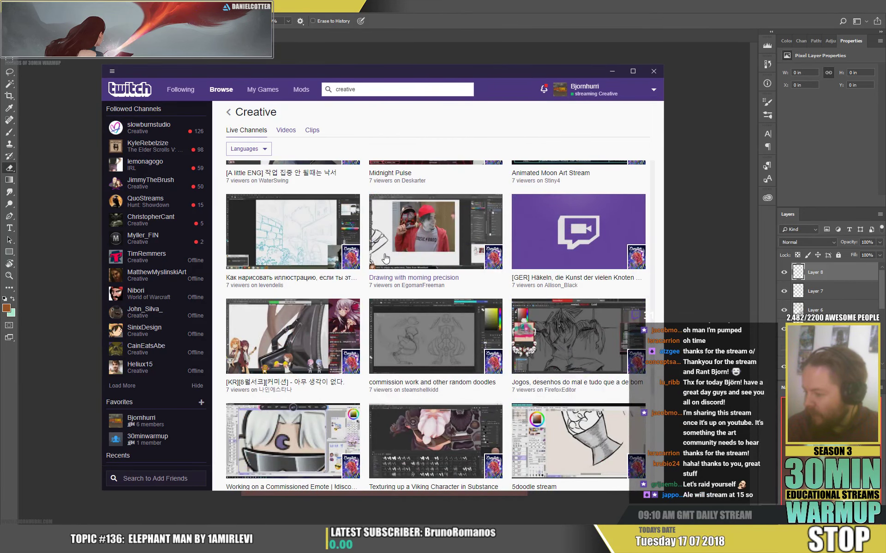
scroll(386, 258, "down", 7)
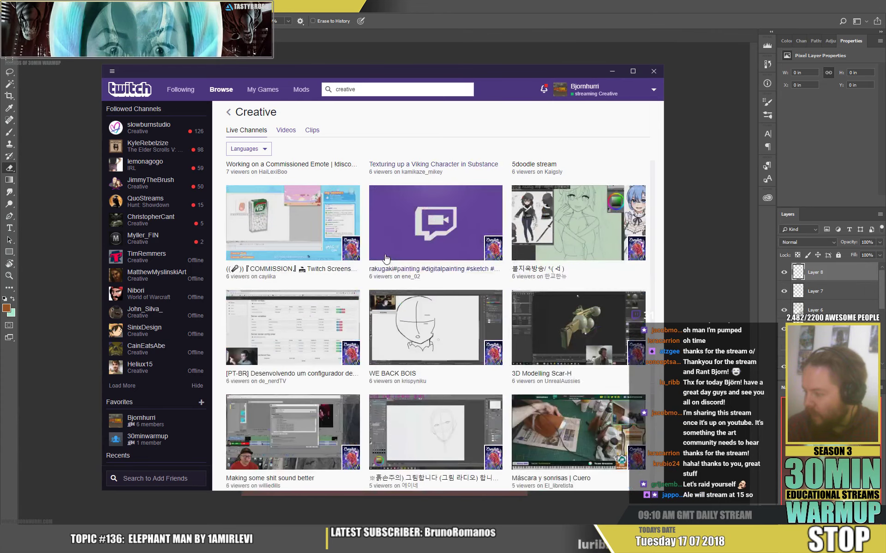
scroll(386, 258, "down", 1)
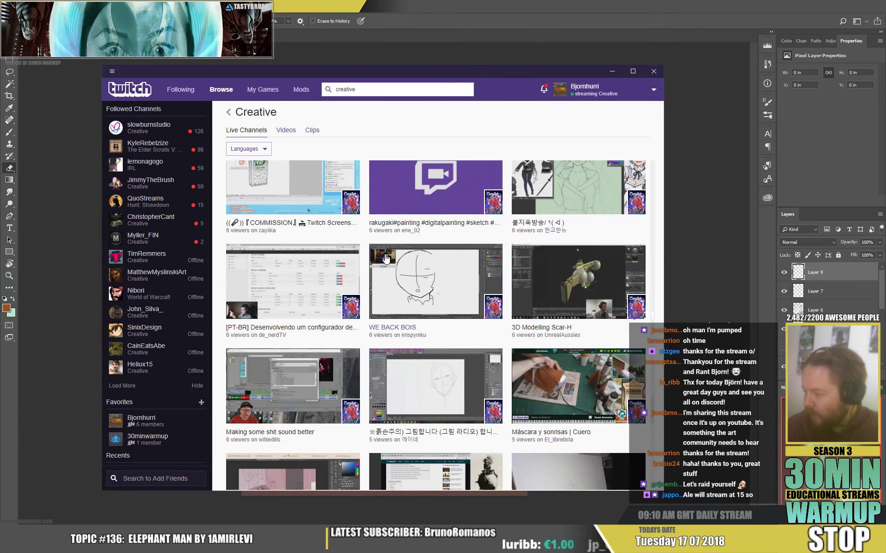
scroll(387, 259, "down", 7)
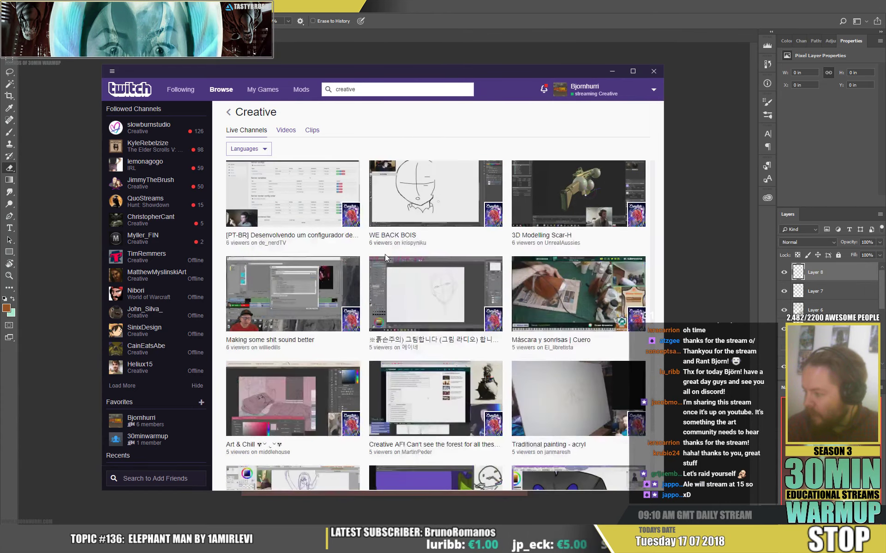
scroll(387, 259, "down", 1)
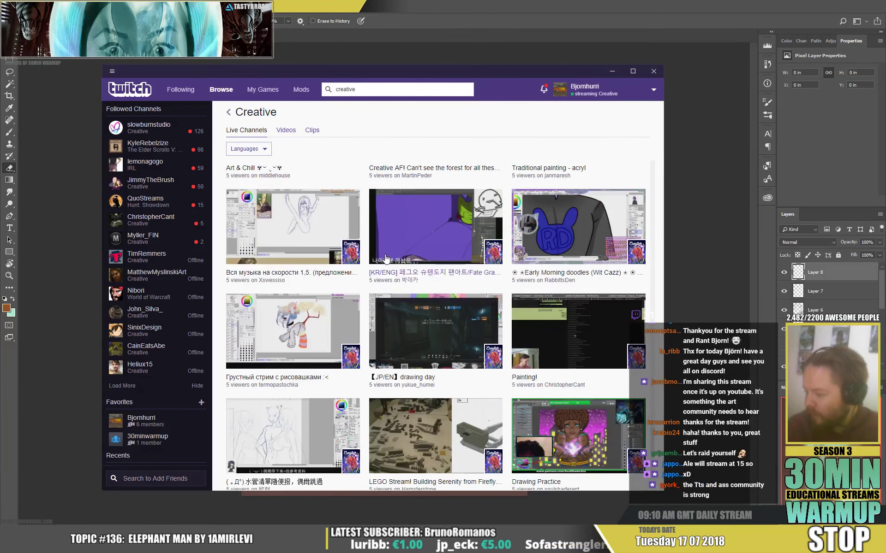
key("super+Down")
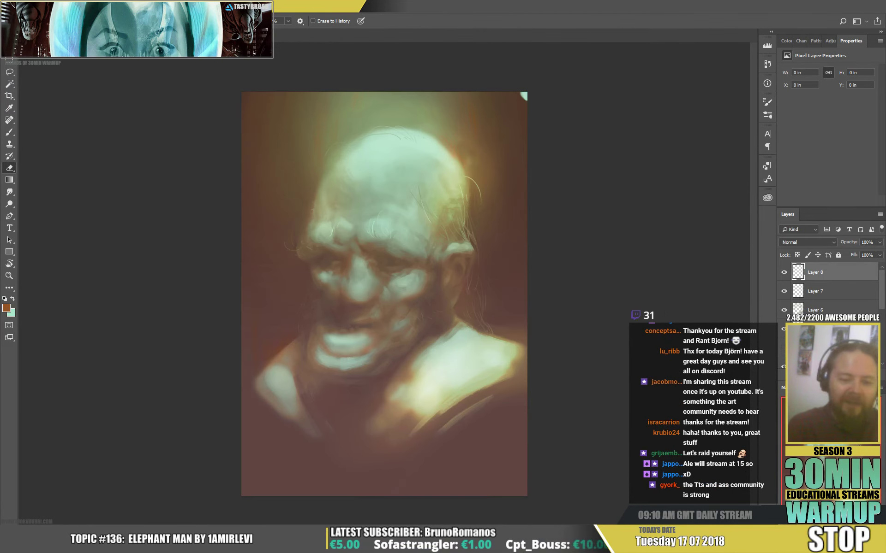